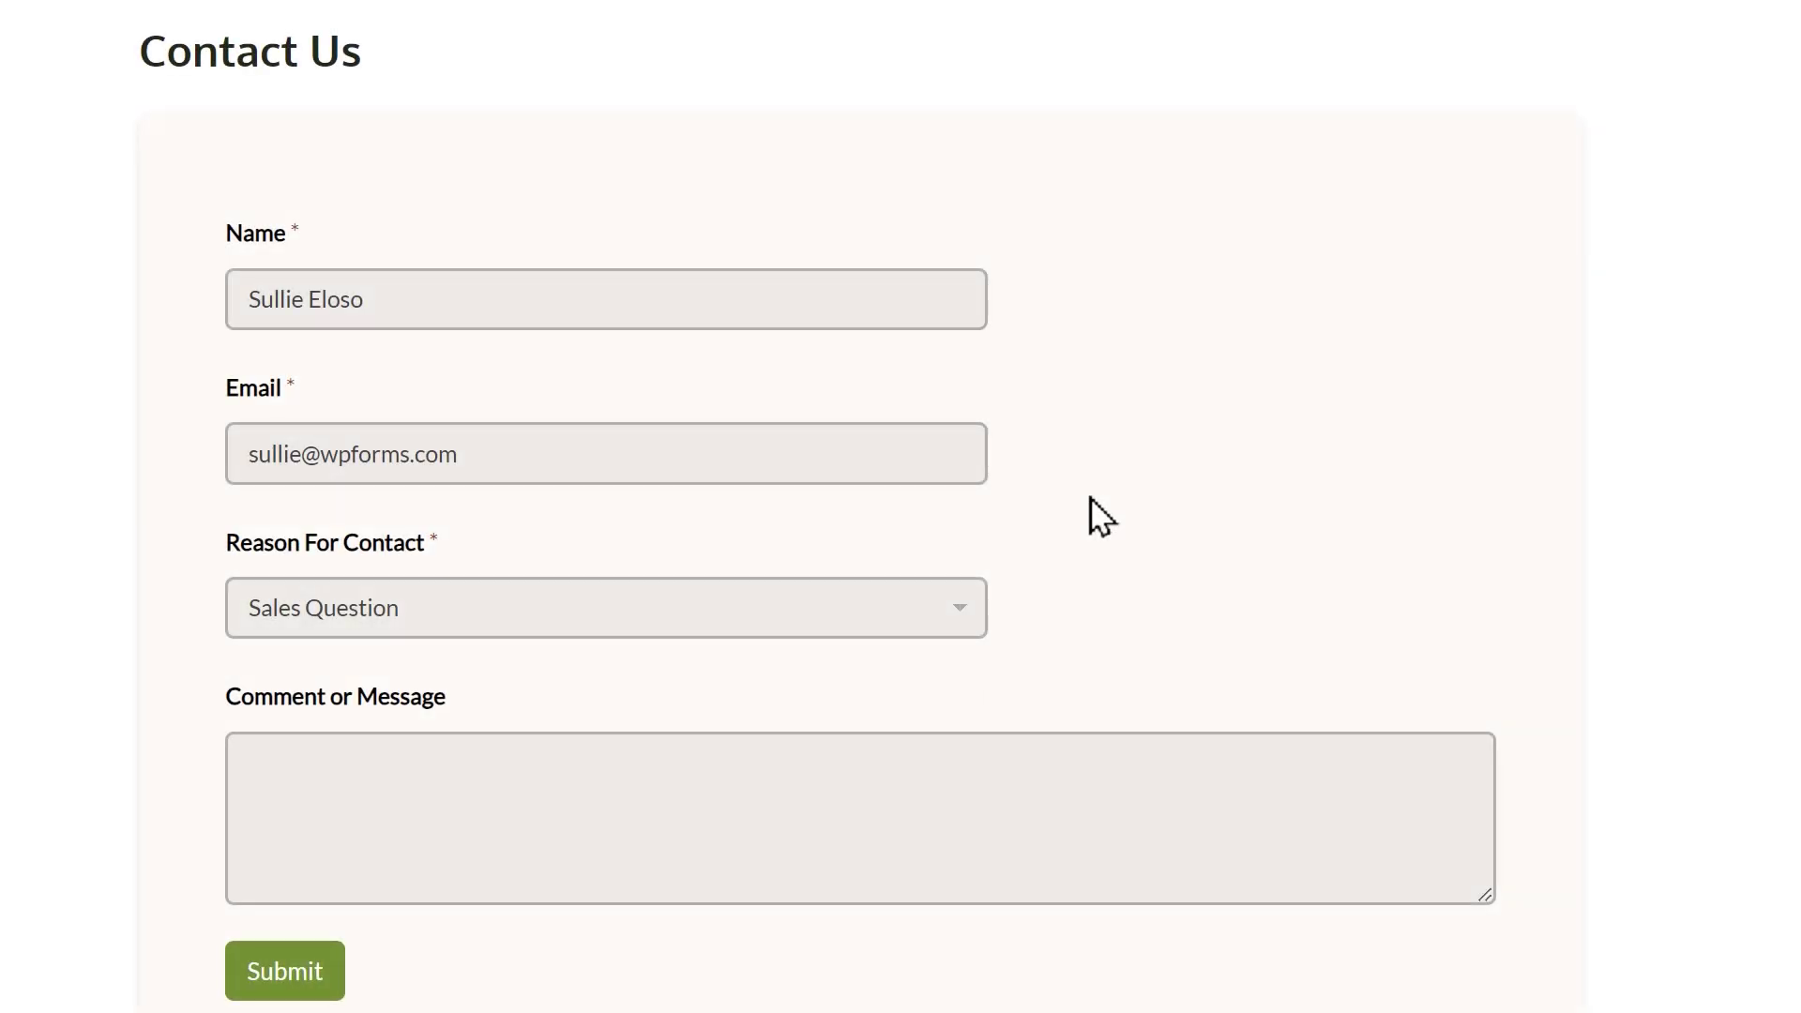
# On the live Contact Us form, pick Support Request as the reason and start typing a message.
pyautogui.click(974, 611)
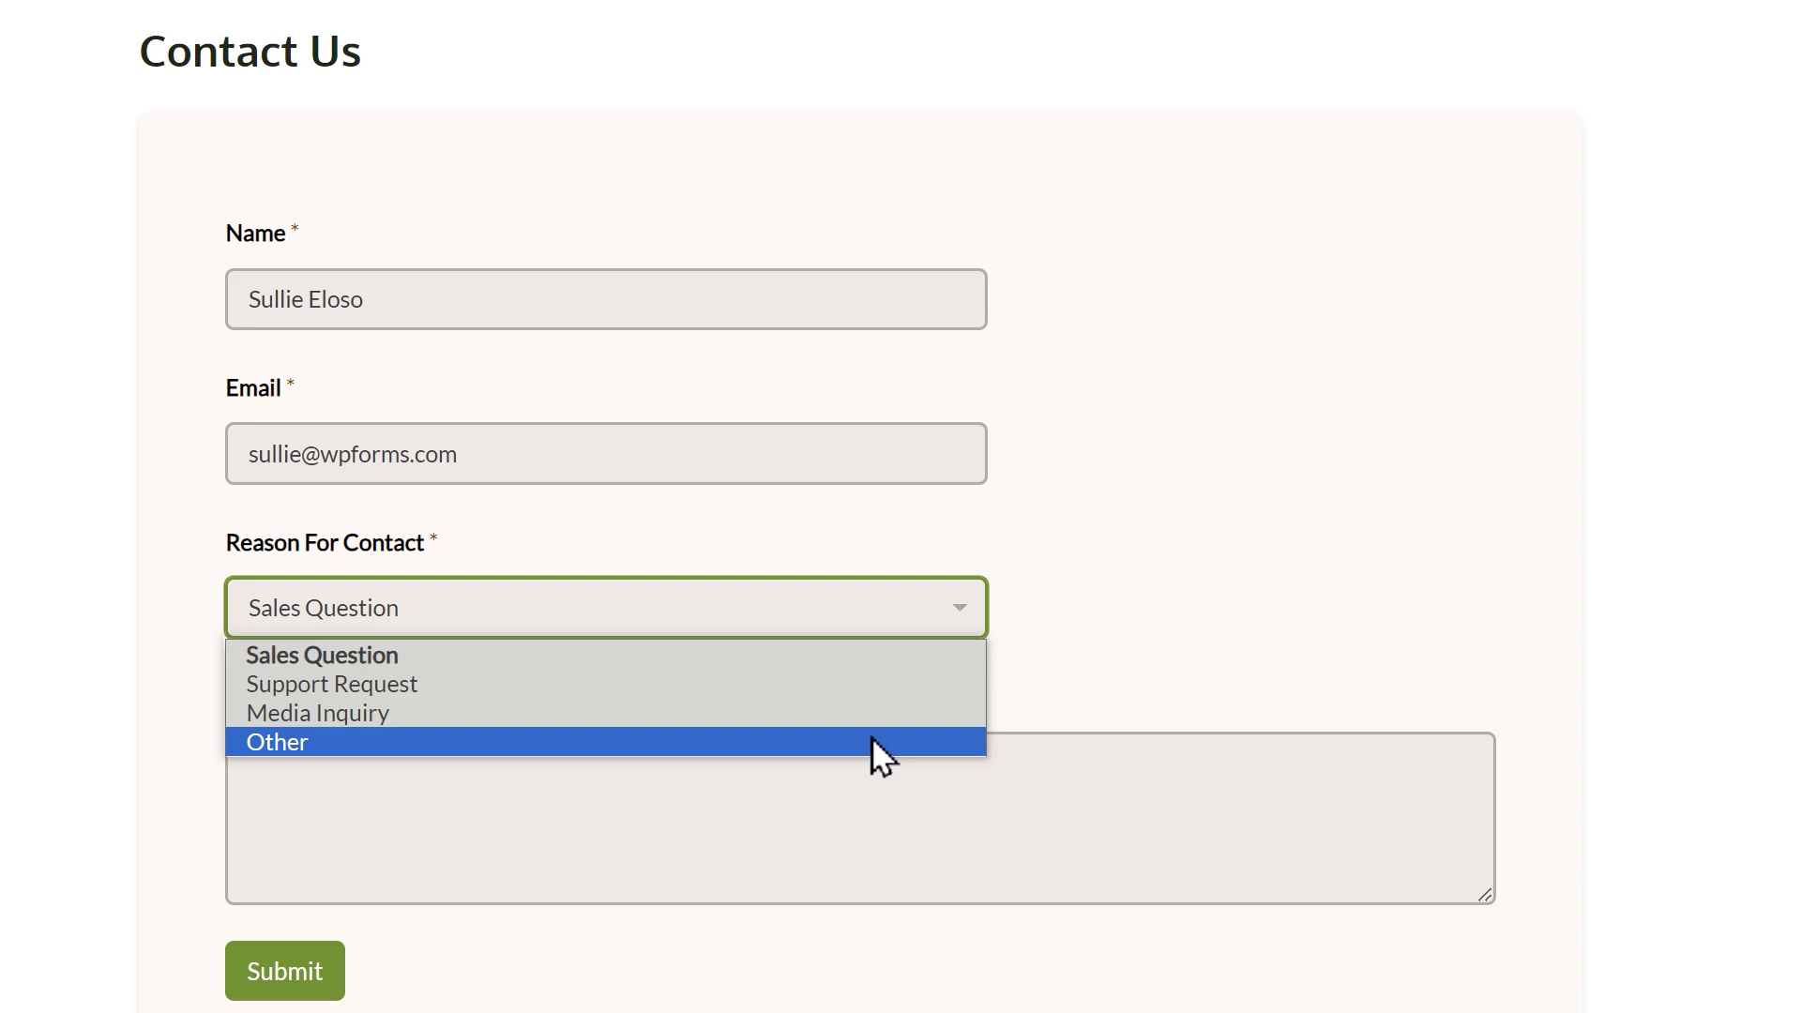
pyautogui.click(876, 689)
pyautogui.click(924, 793)
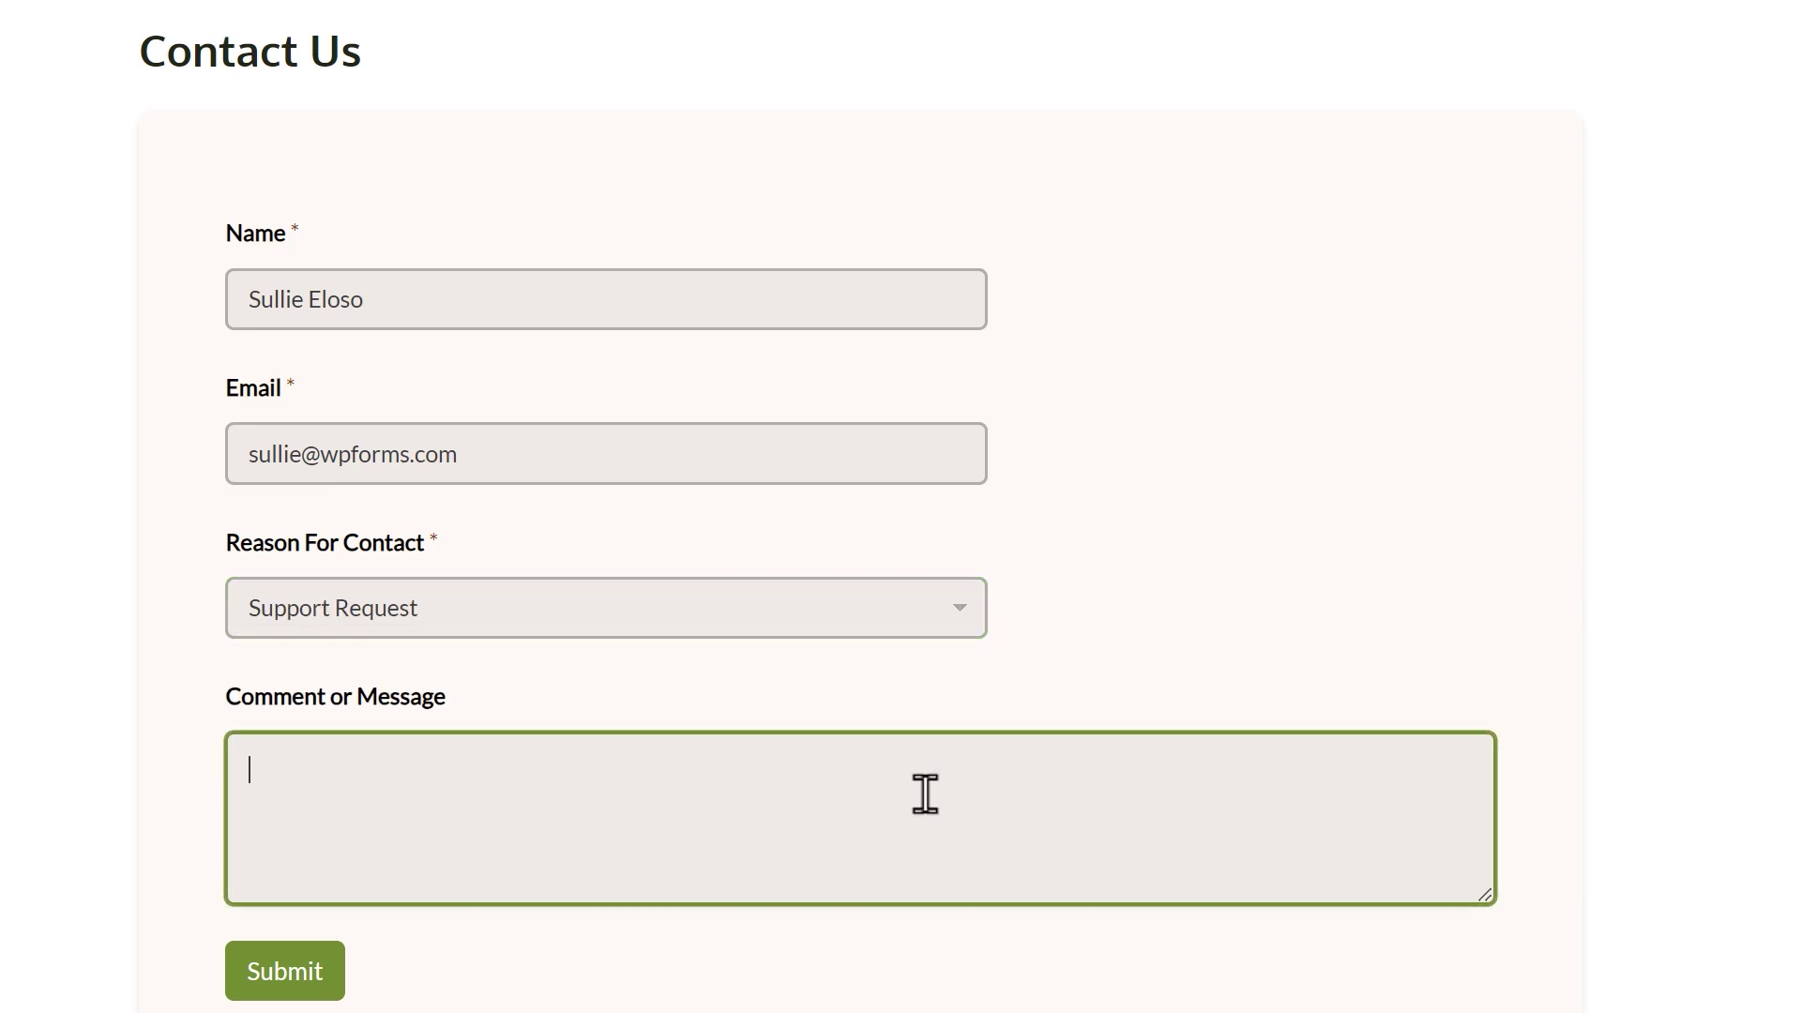
pyautogui.write('Hello! I nee')
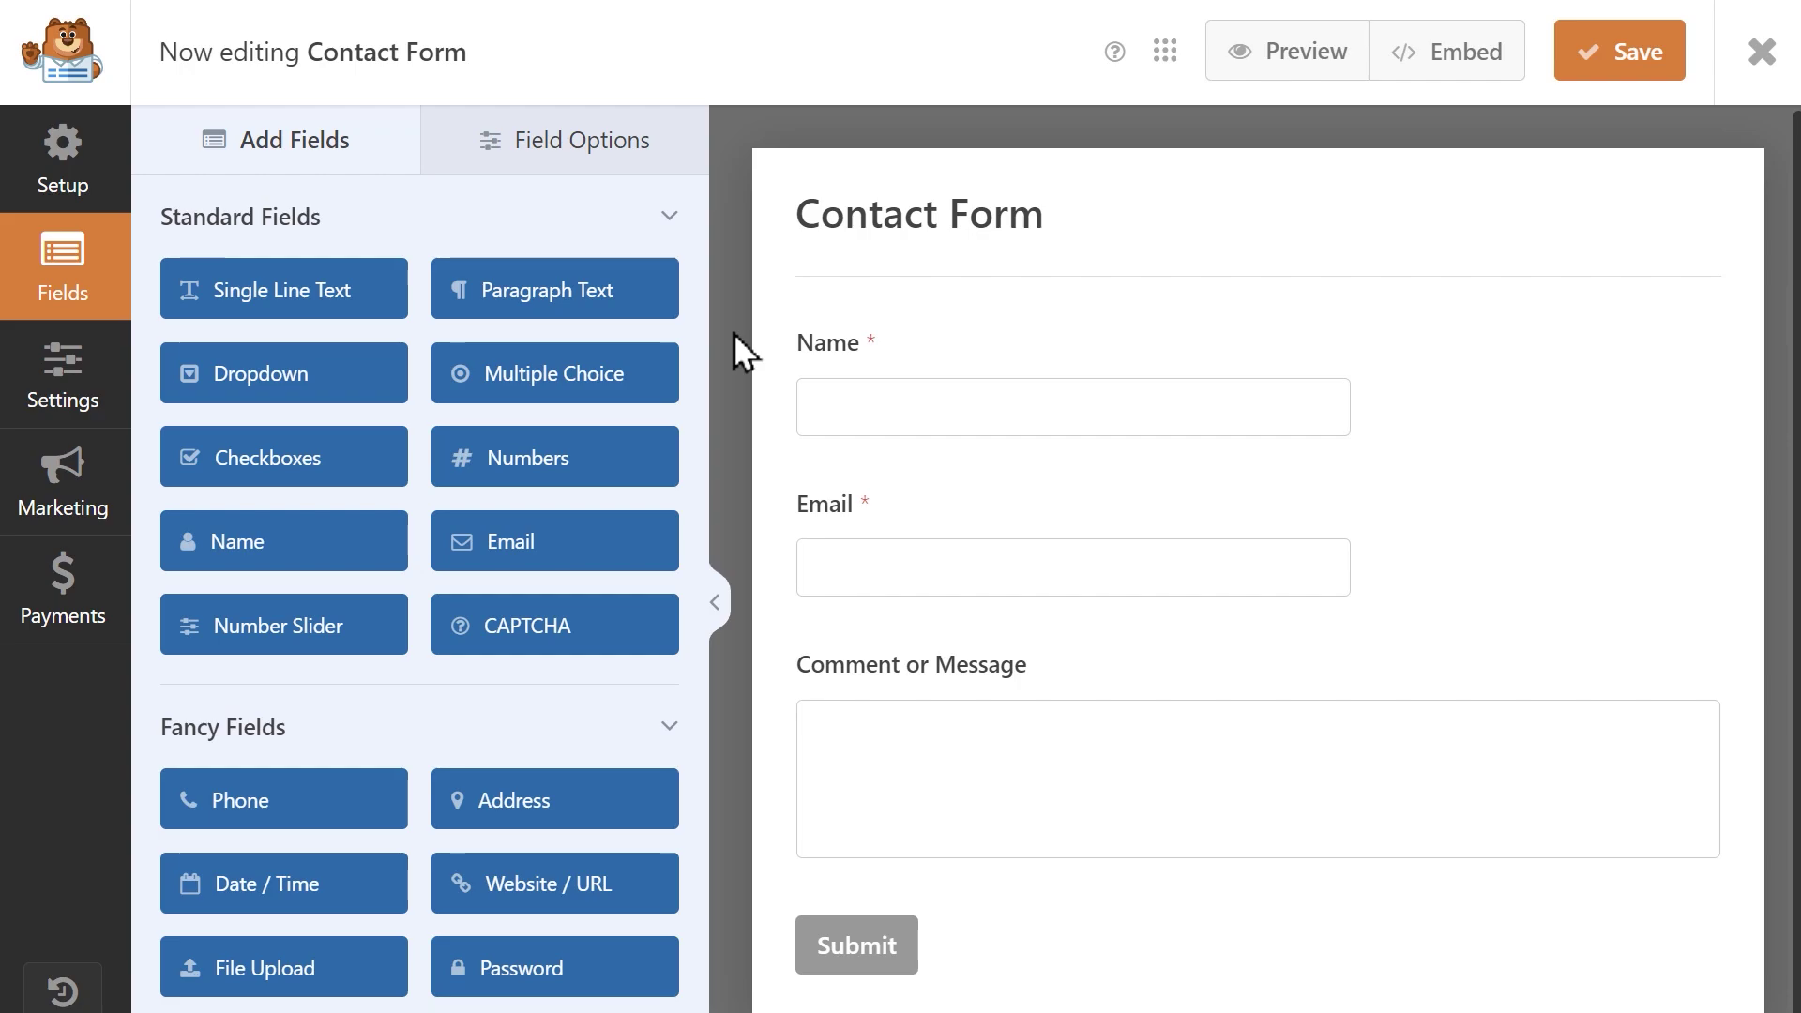
# Add a Dropdown field between Email and Comment labelled 'Reason For Contact'.
pyautogui.moveTo(357, 374); pyautogui.dragTo(938, 659)
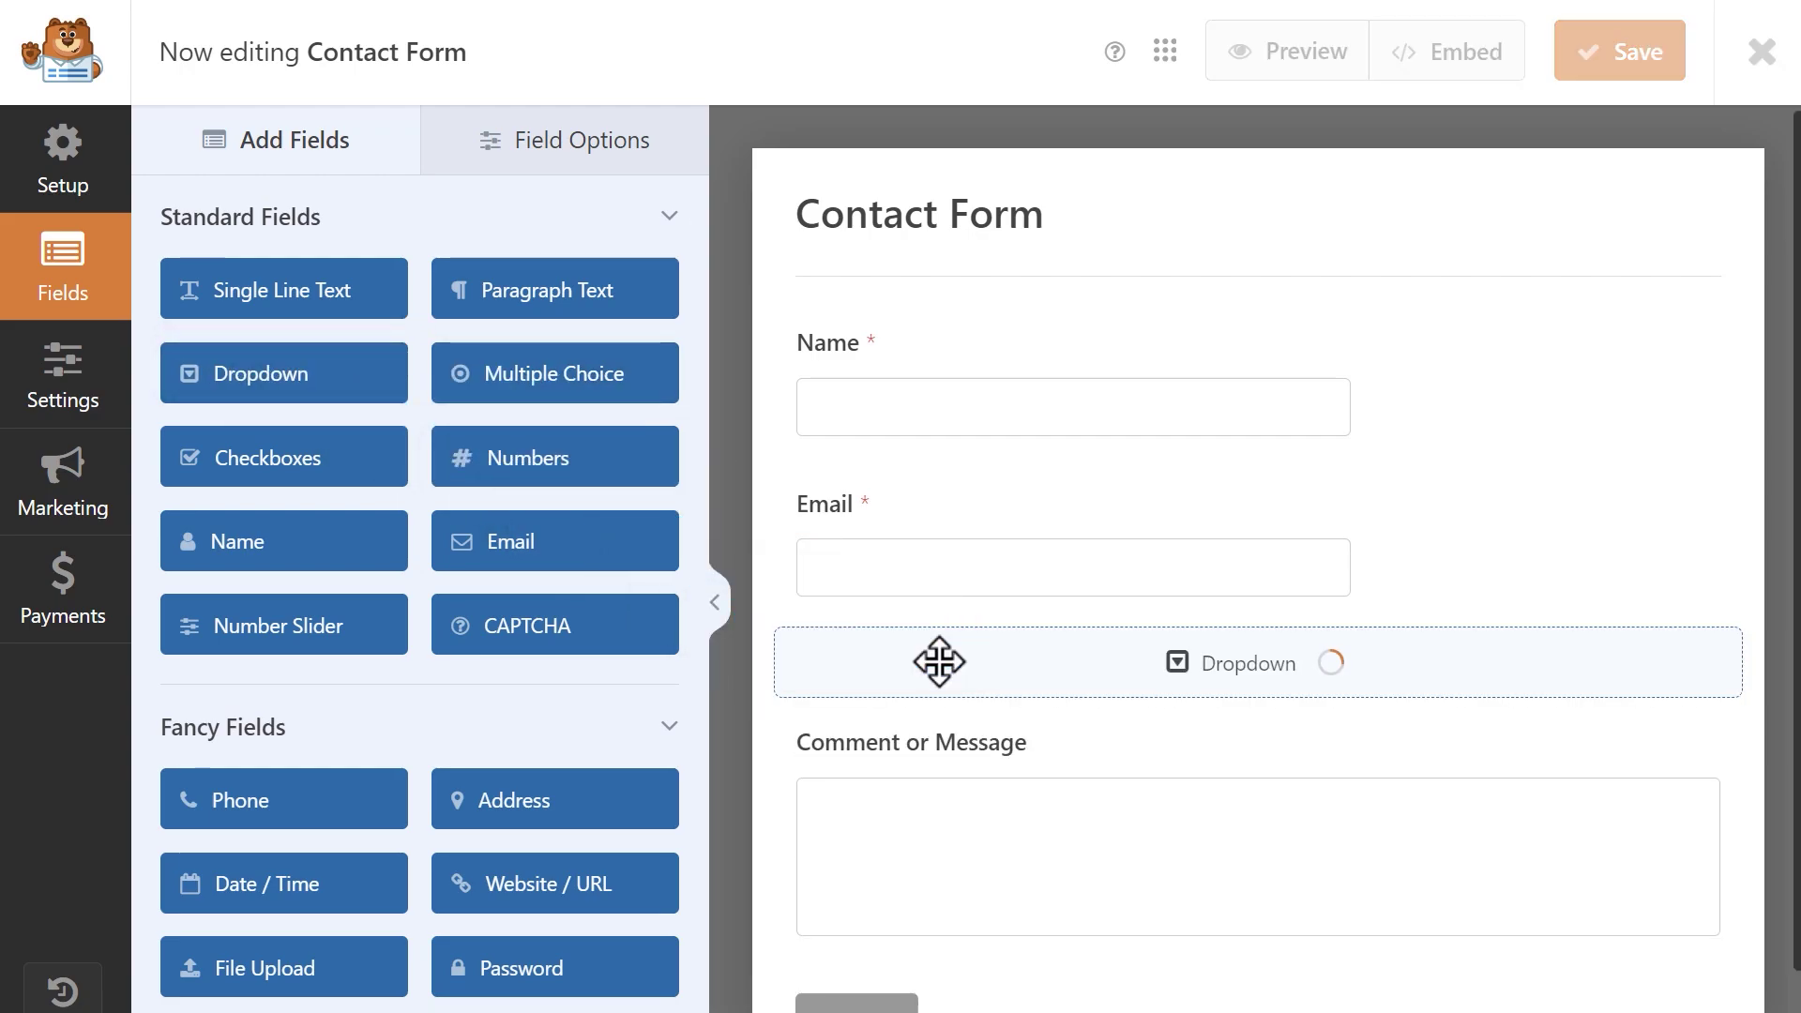
pyautogui.click(941, 683)
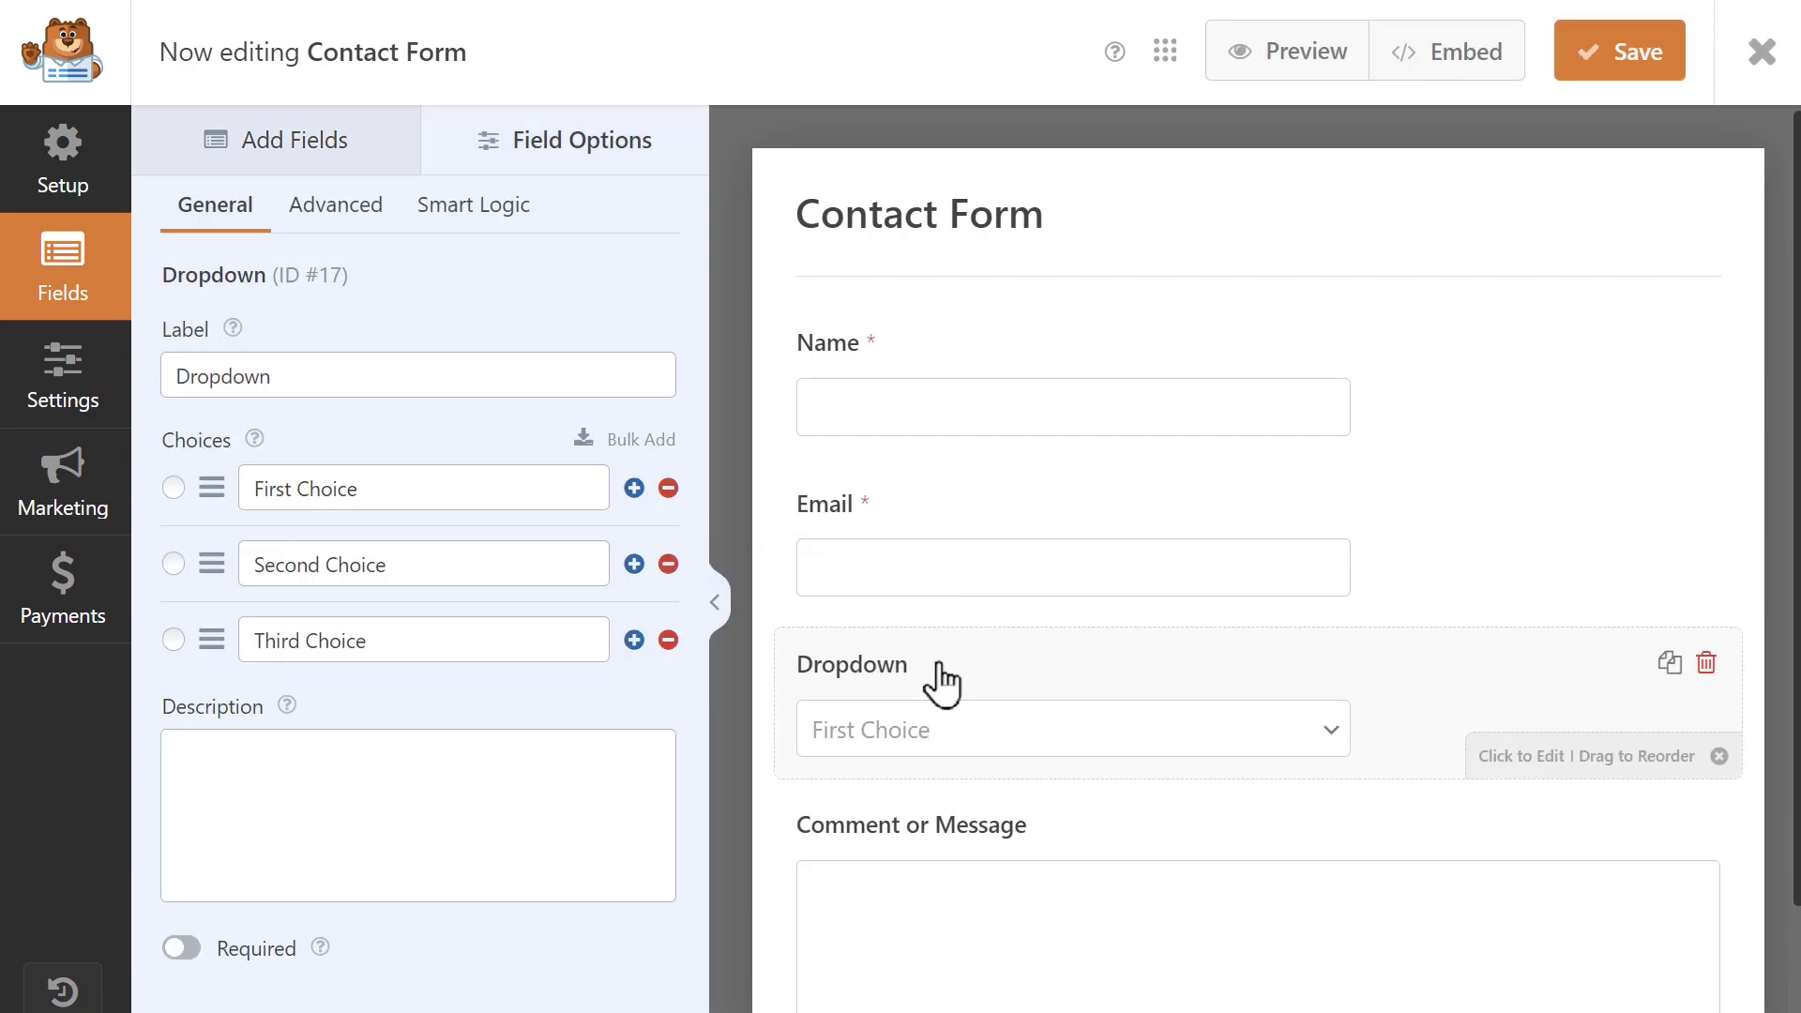
pyautogui.click(632, 375)
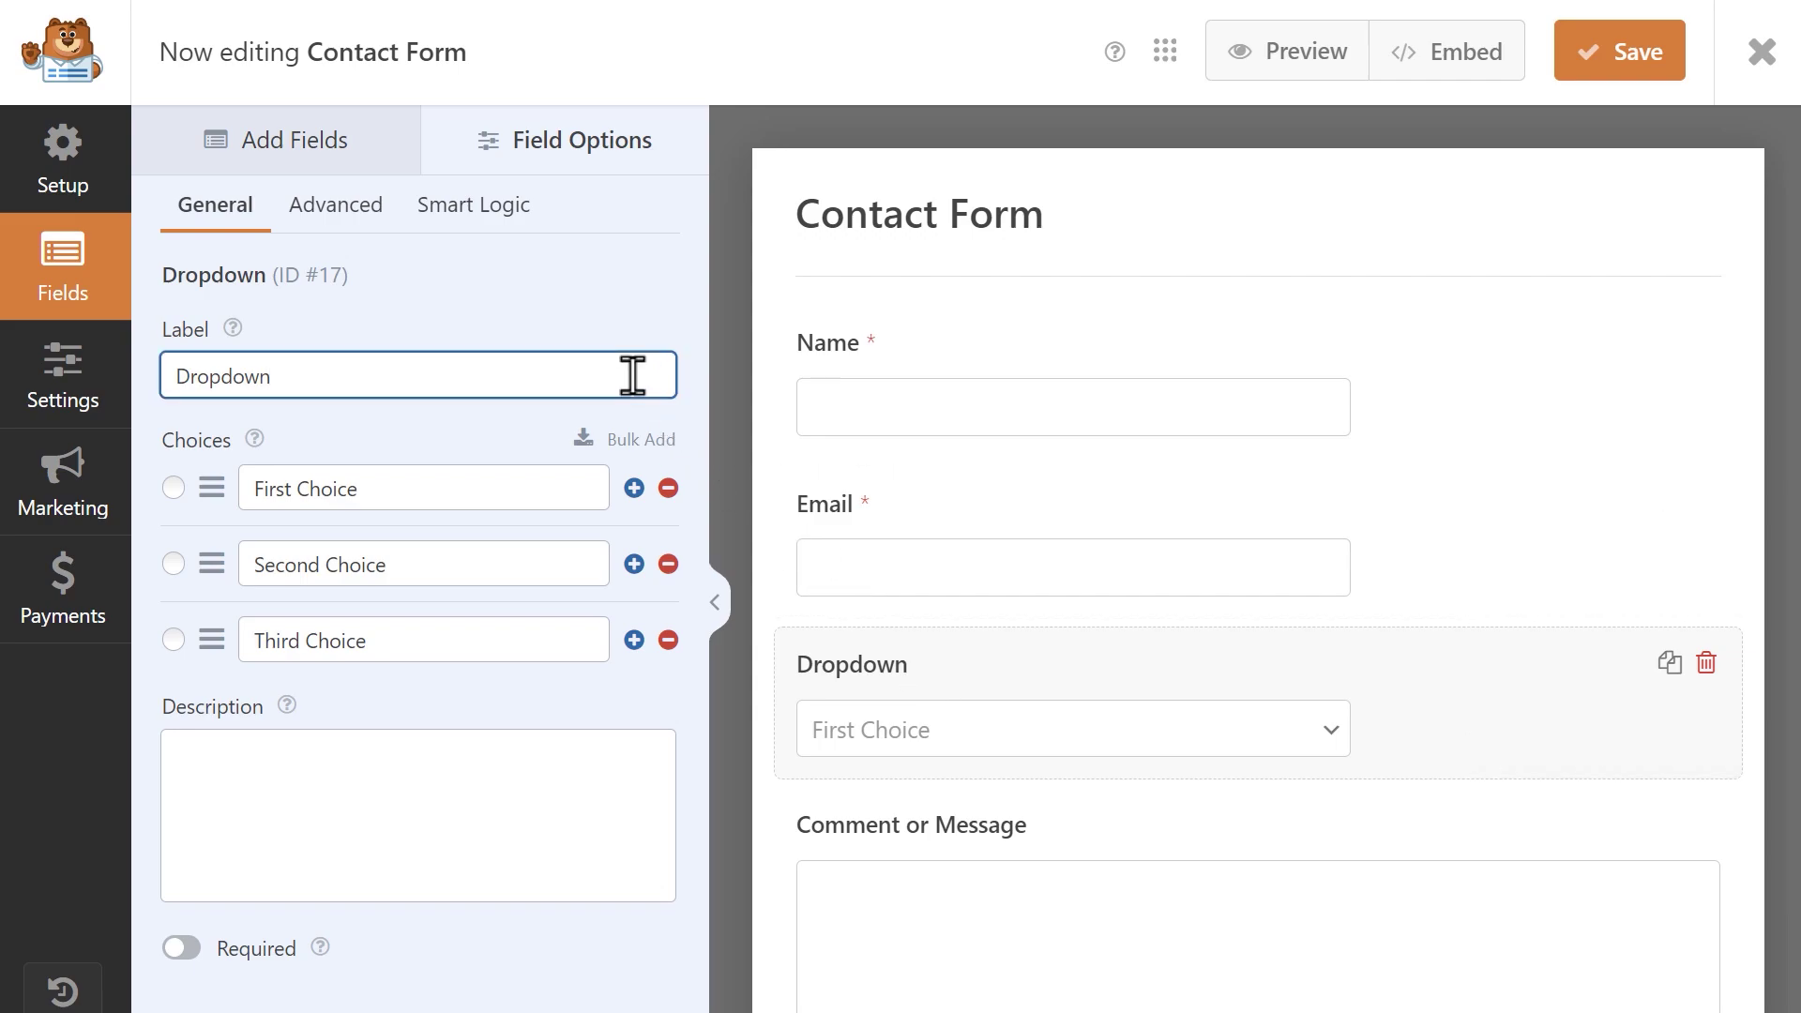
pyautogui.hotkey('ctrl', 'a')
pyautogui.write('Reason Fo')
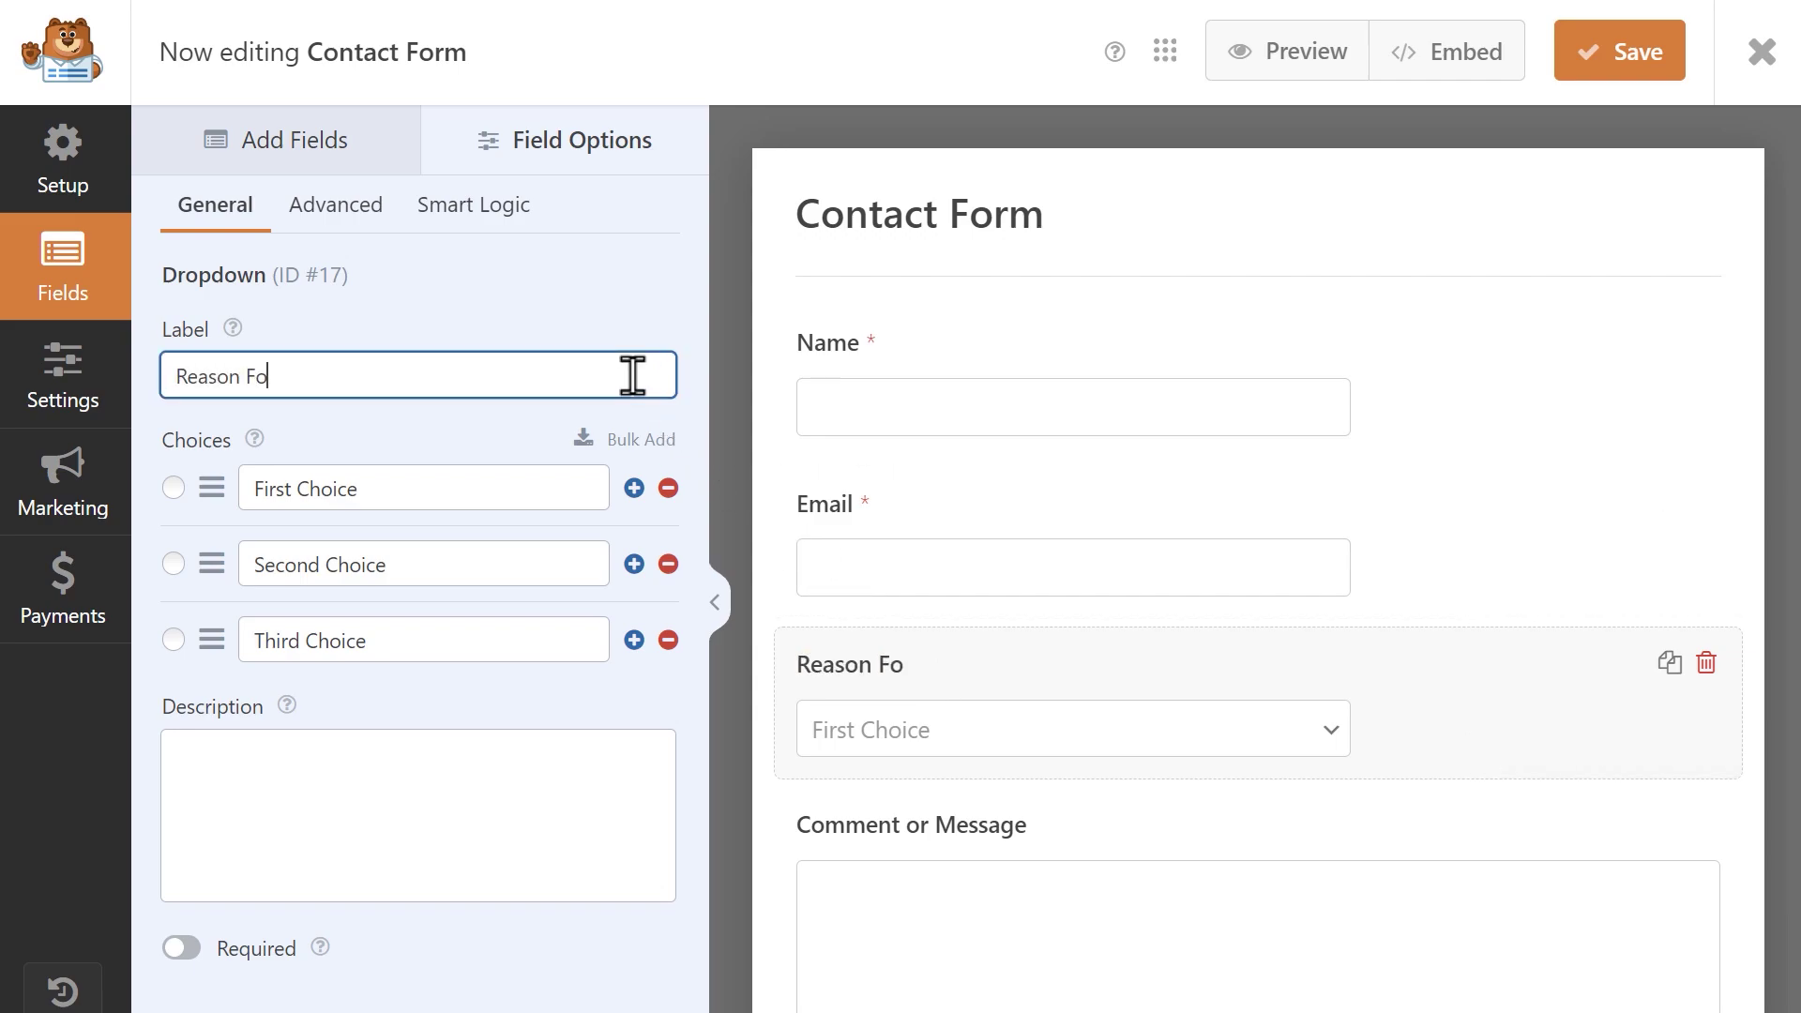
pyautogui.write('r Contact')
# Rename the first two choices to 'Sales Question' and 'Support', and make the field required.
pyautogui.click(522, 483)
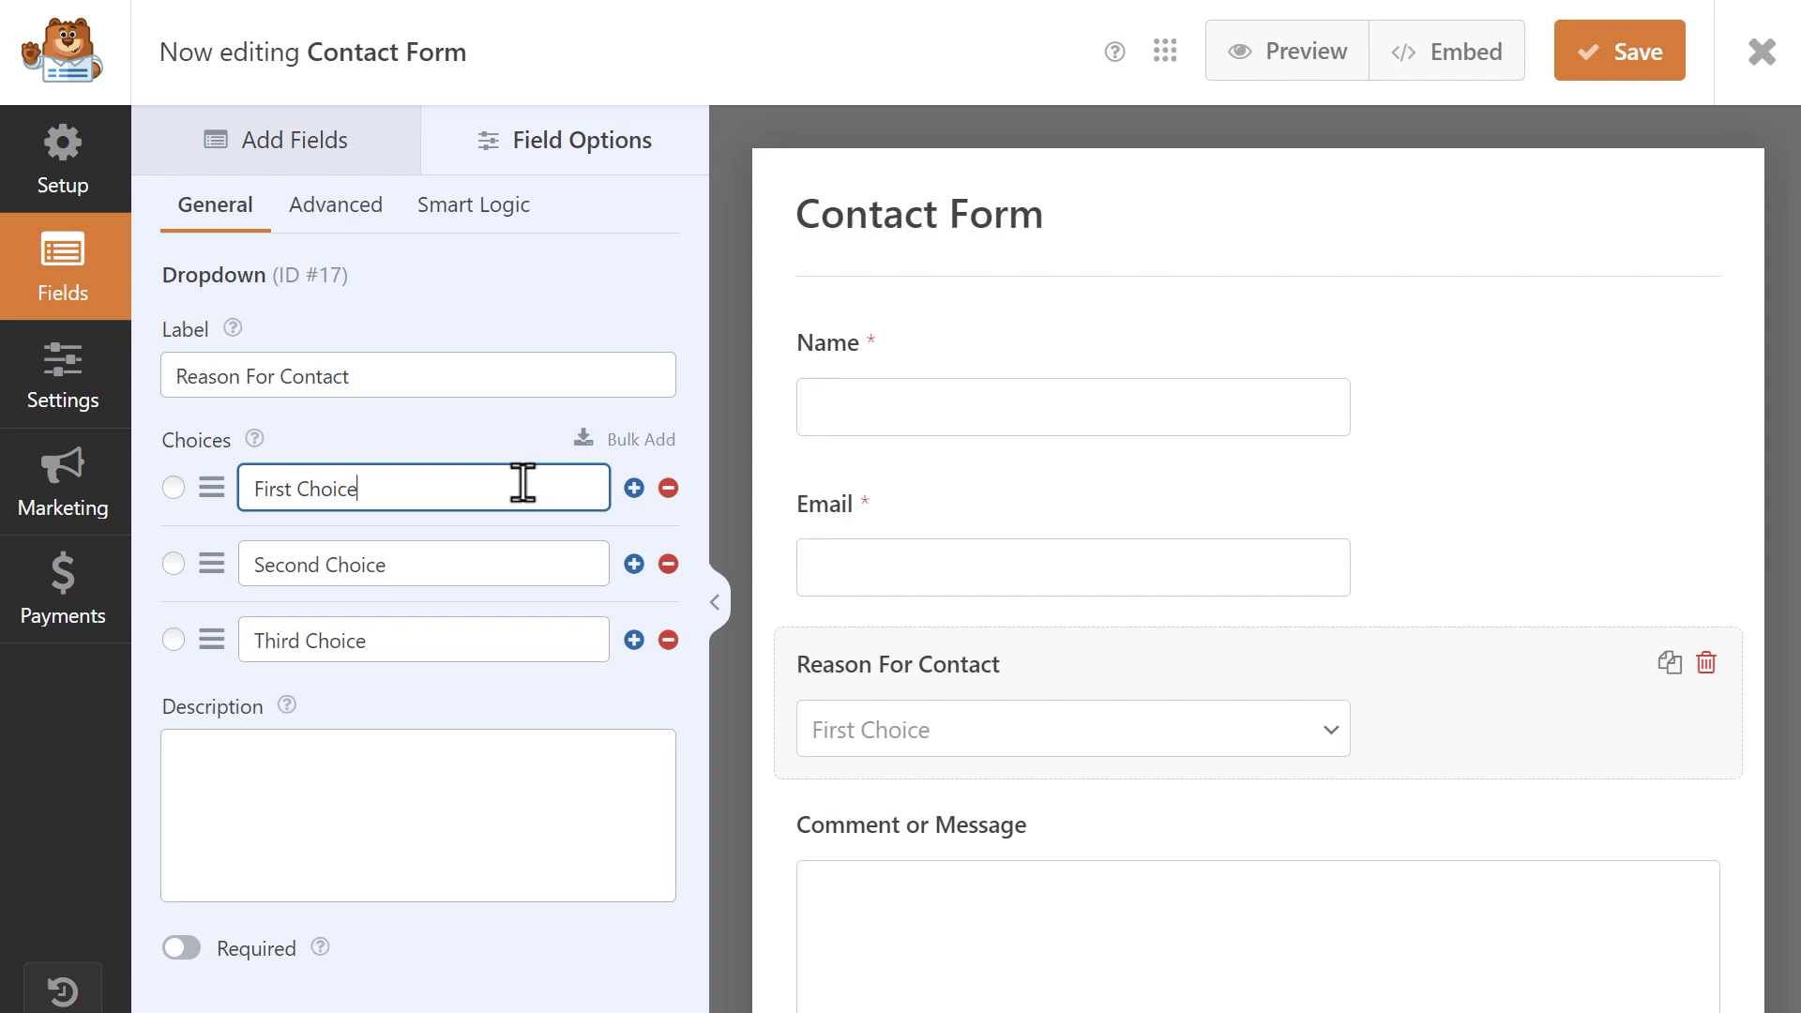
pyautogui.hotkey('ctrl', 'a')
pyautogui.write('Sales Question')
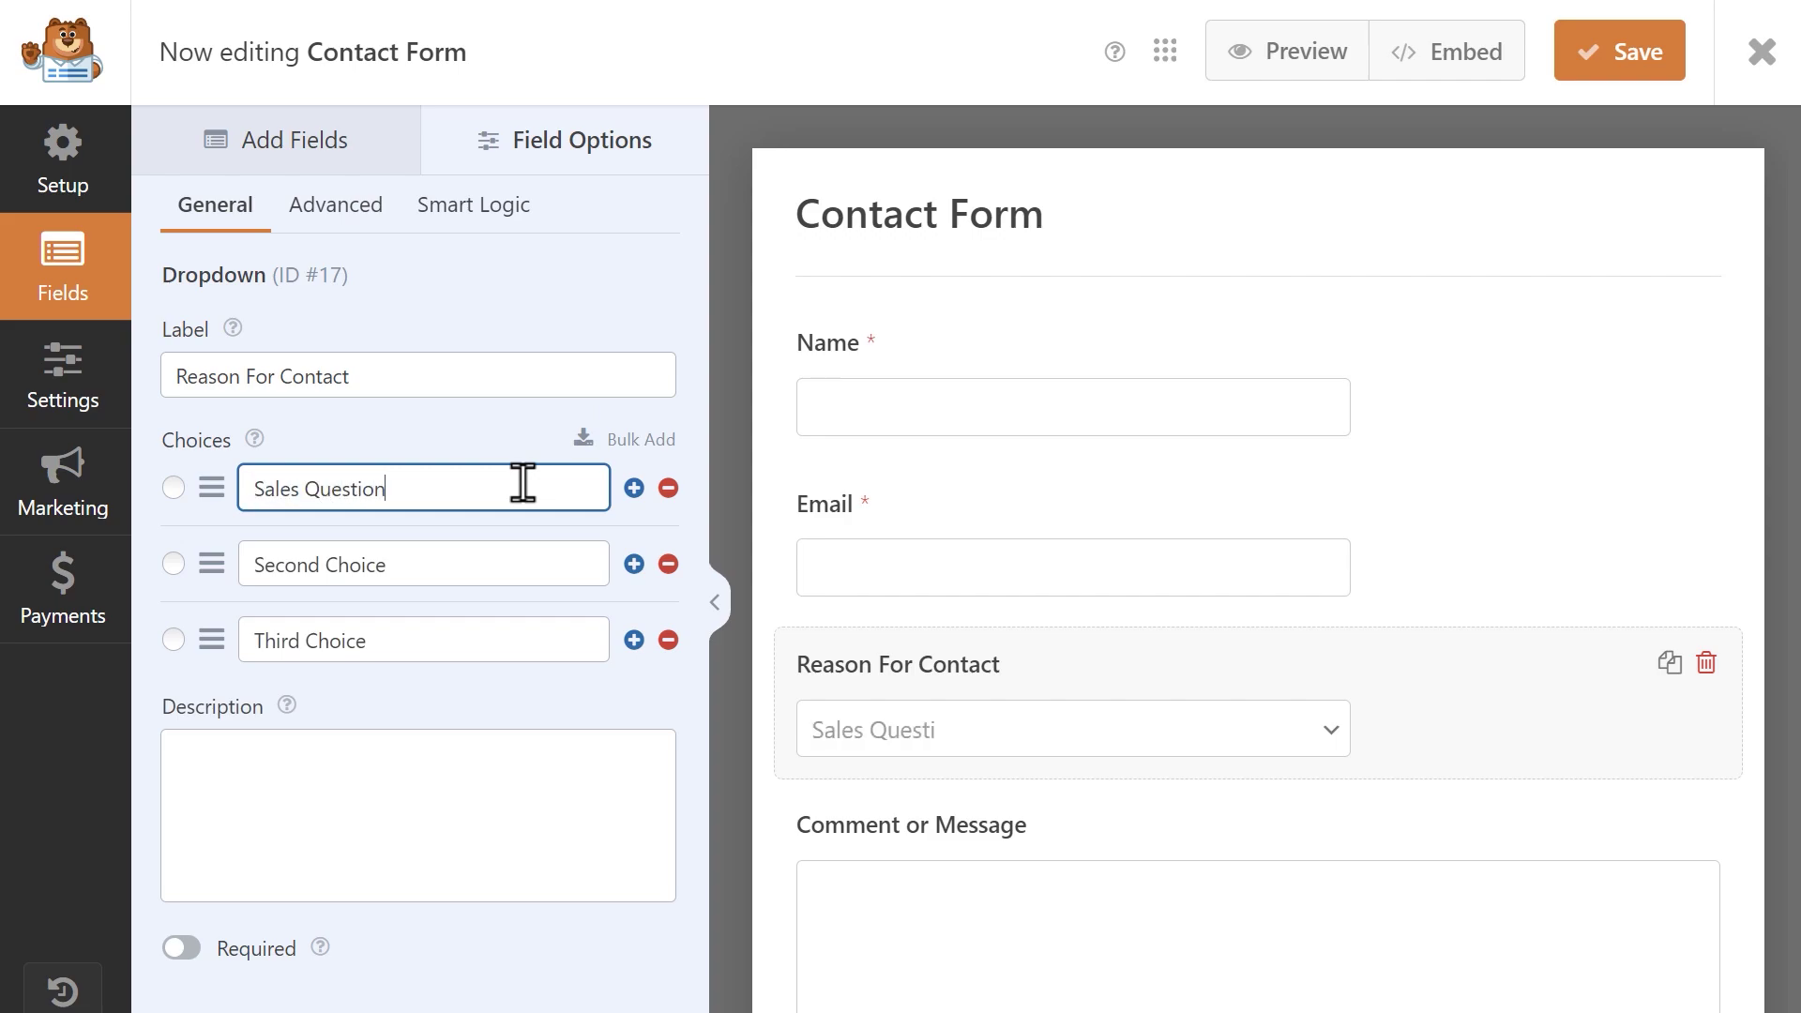
pyautogui.click(531, 556)
pyautogui.hotkey('ctrl', 'a')
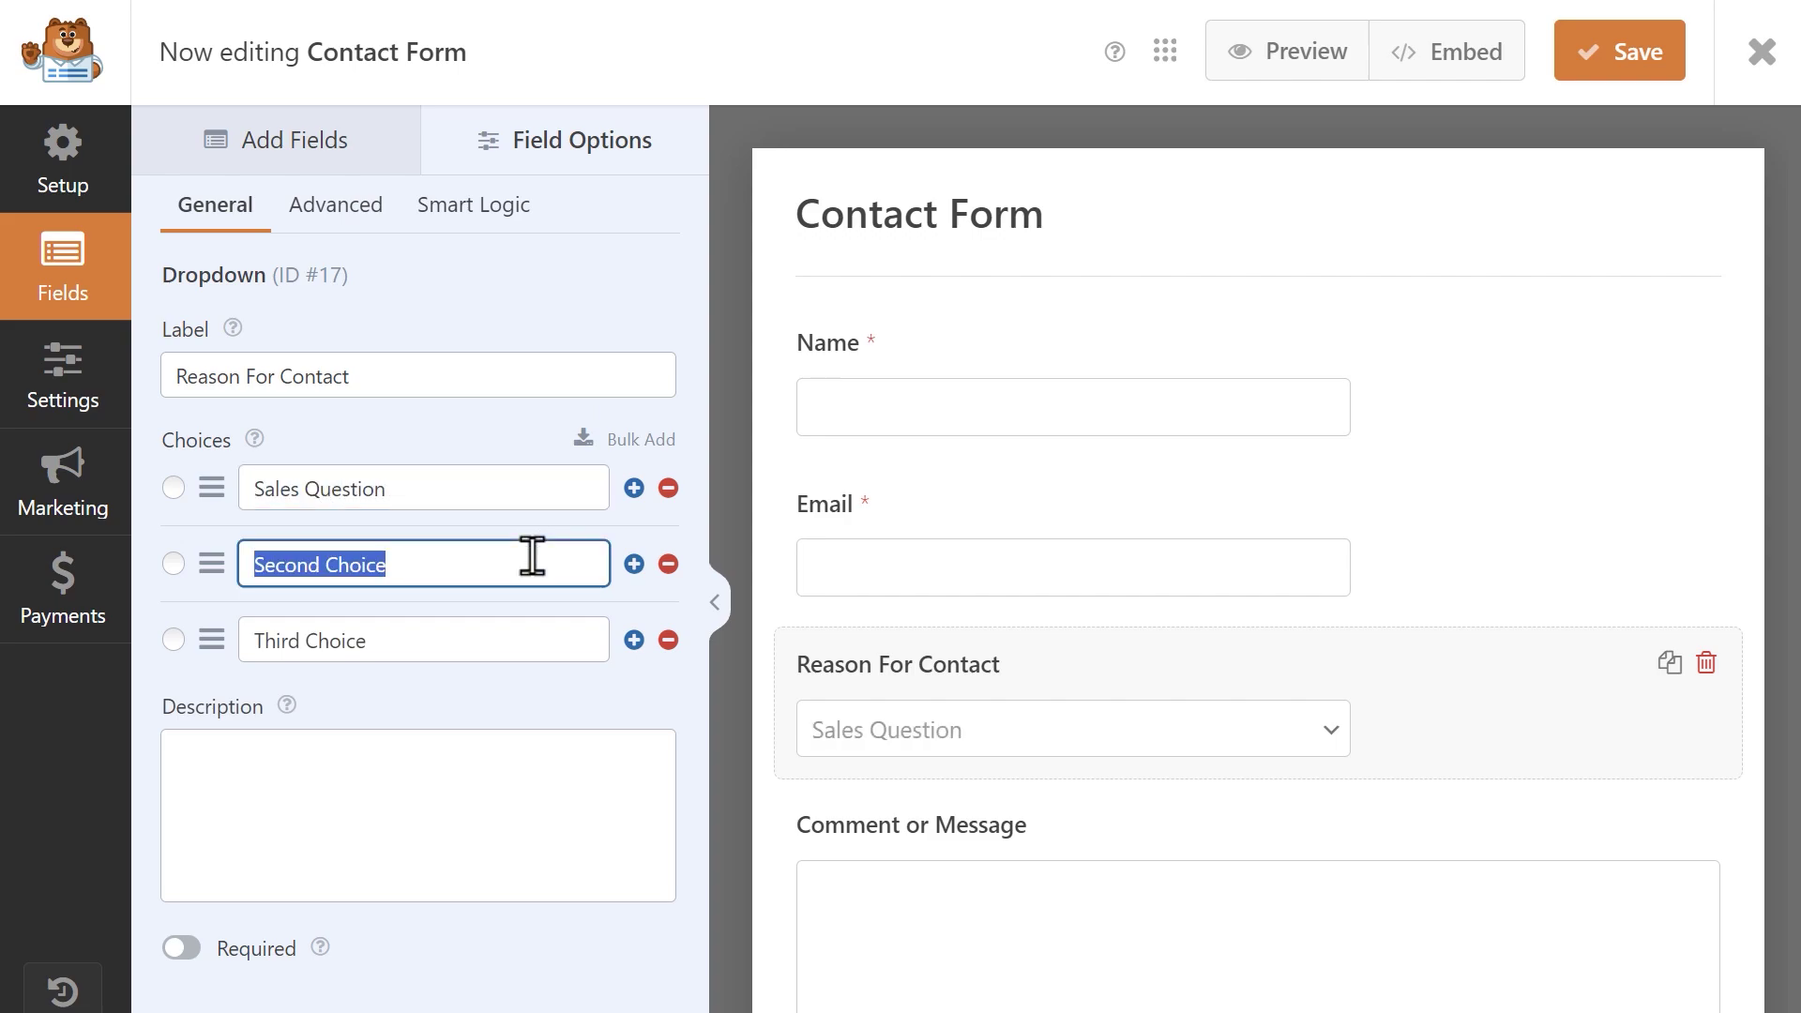
pyautogui.press('BackSpace')
pyautogui.write('Support Request')
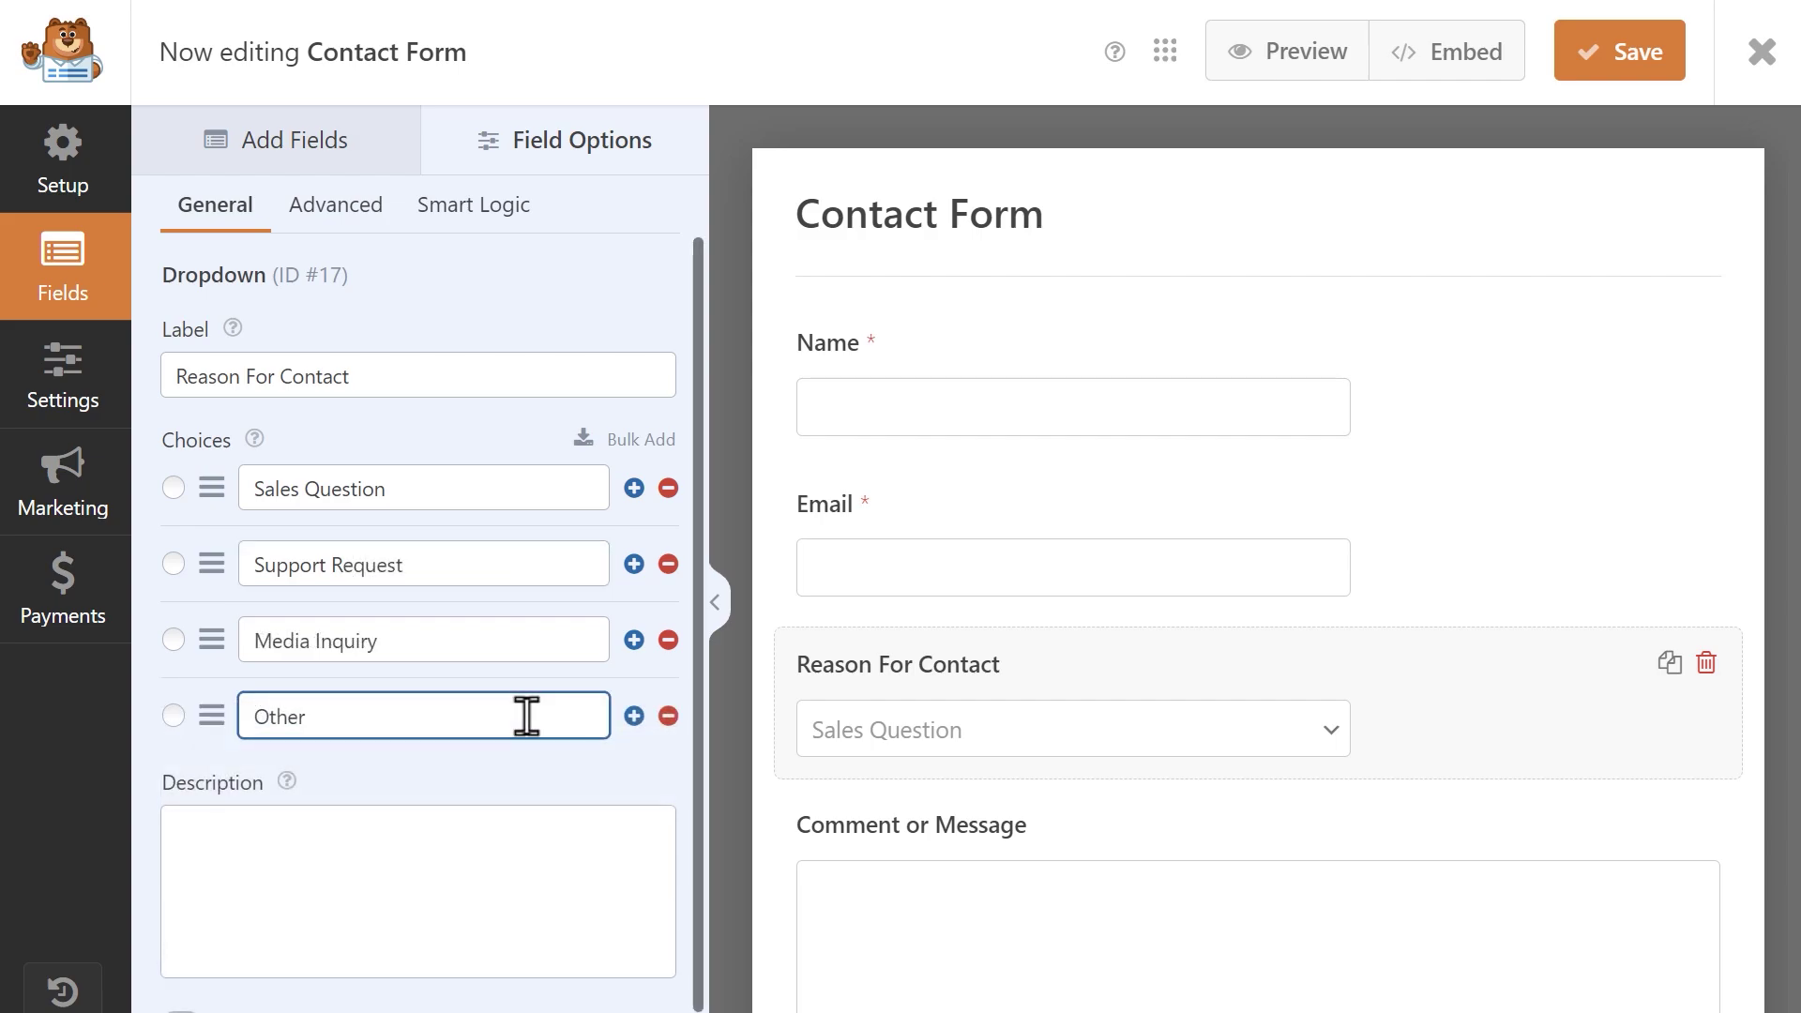
pyautogui.scroll(-1, 526, 715)
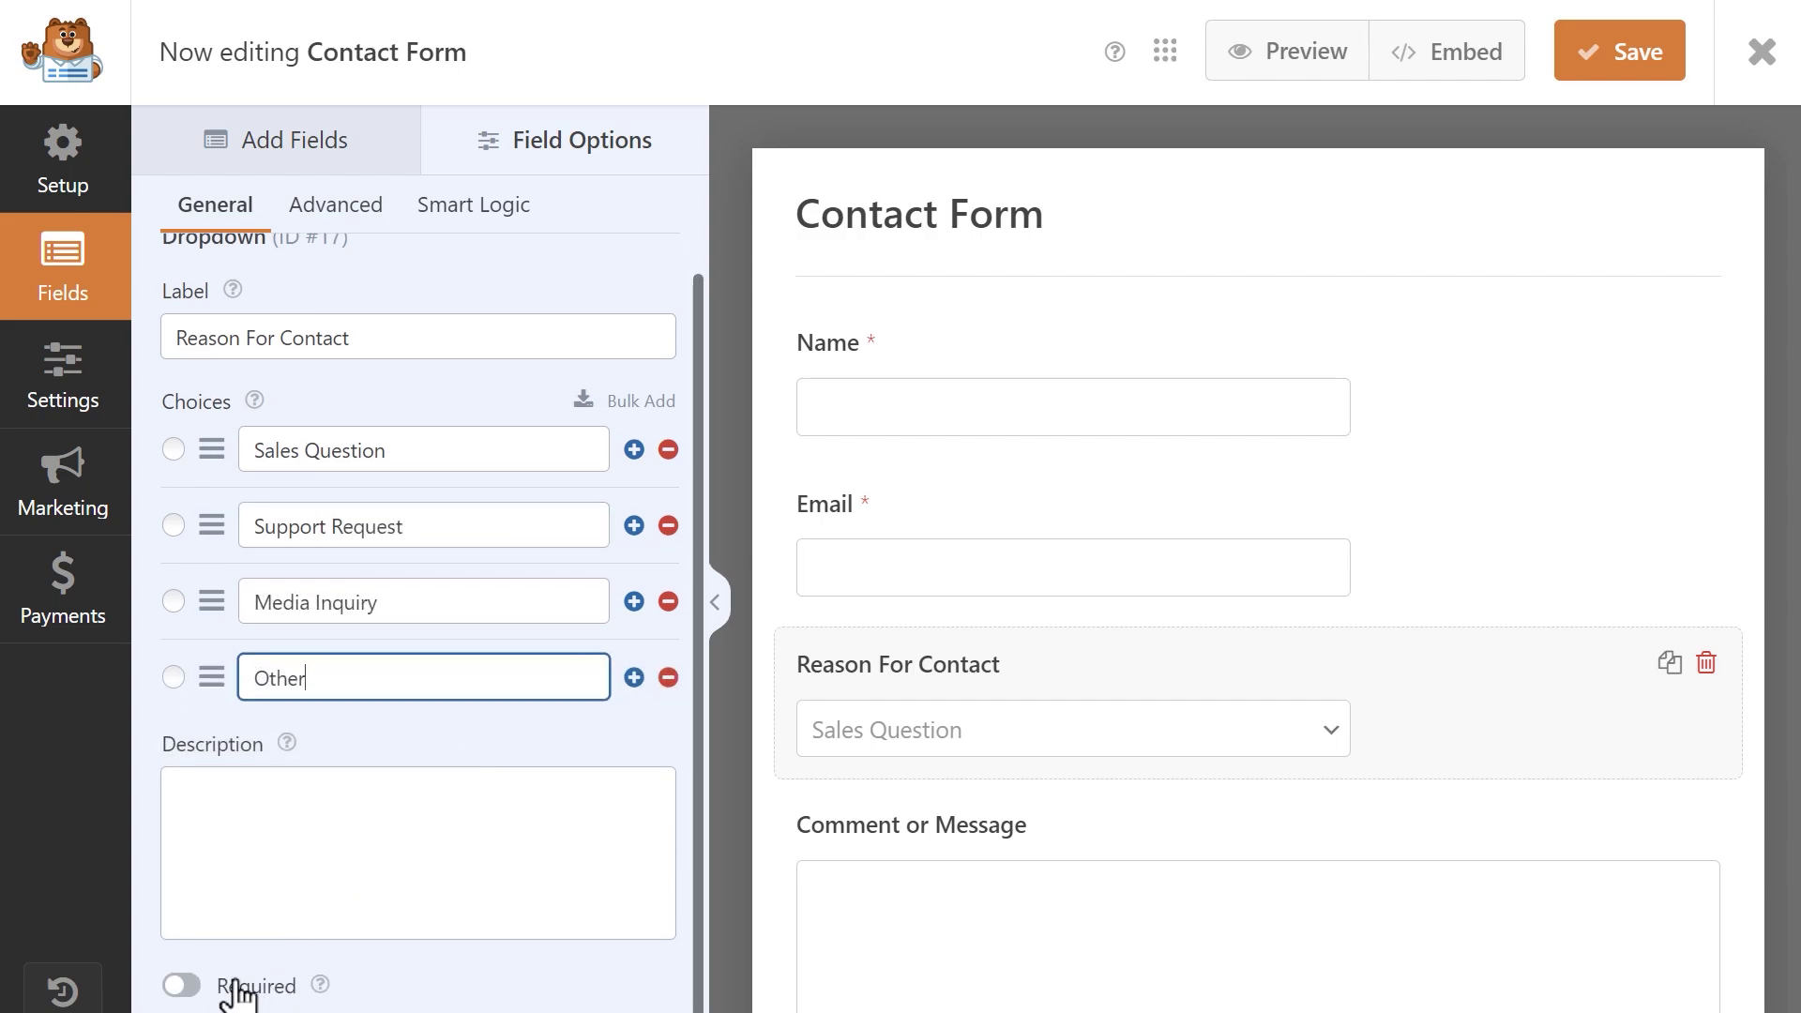
pyautogui.click(188, 983)
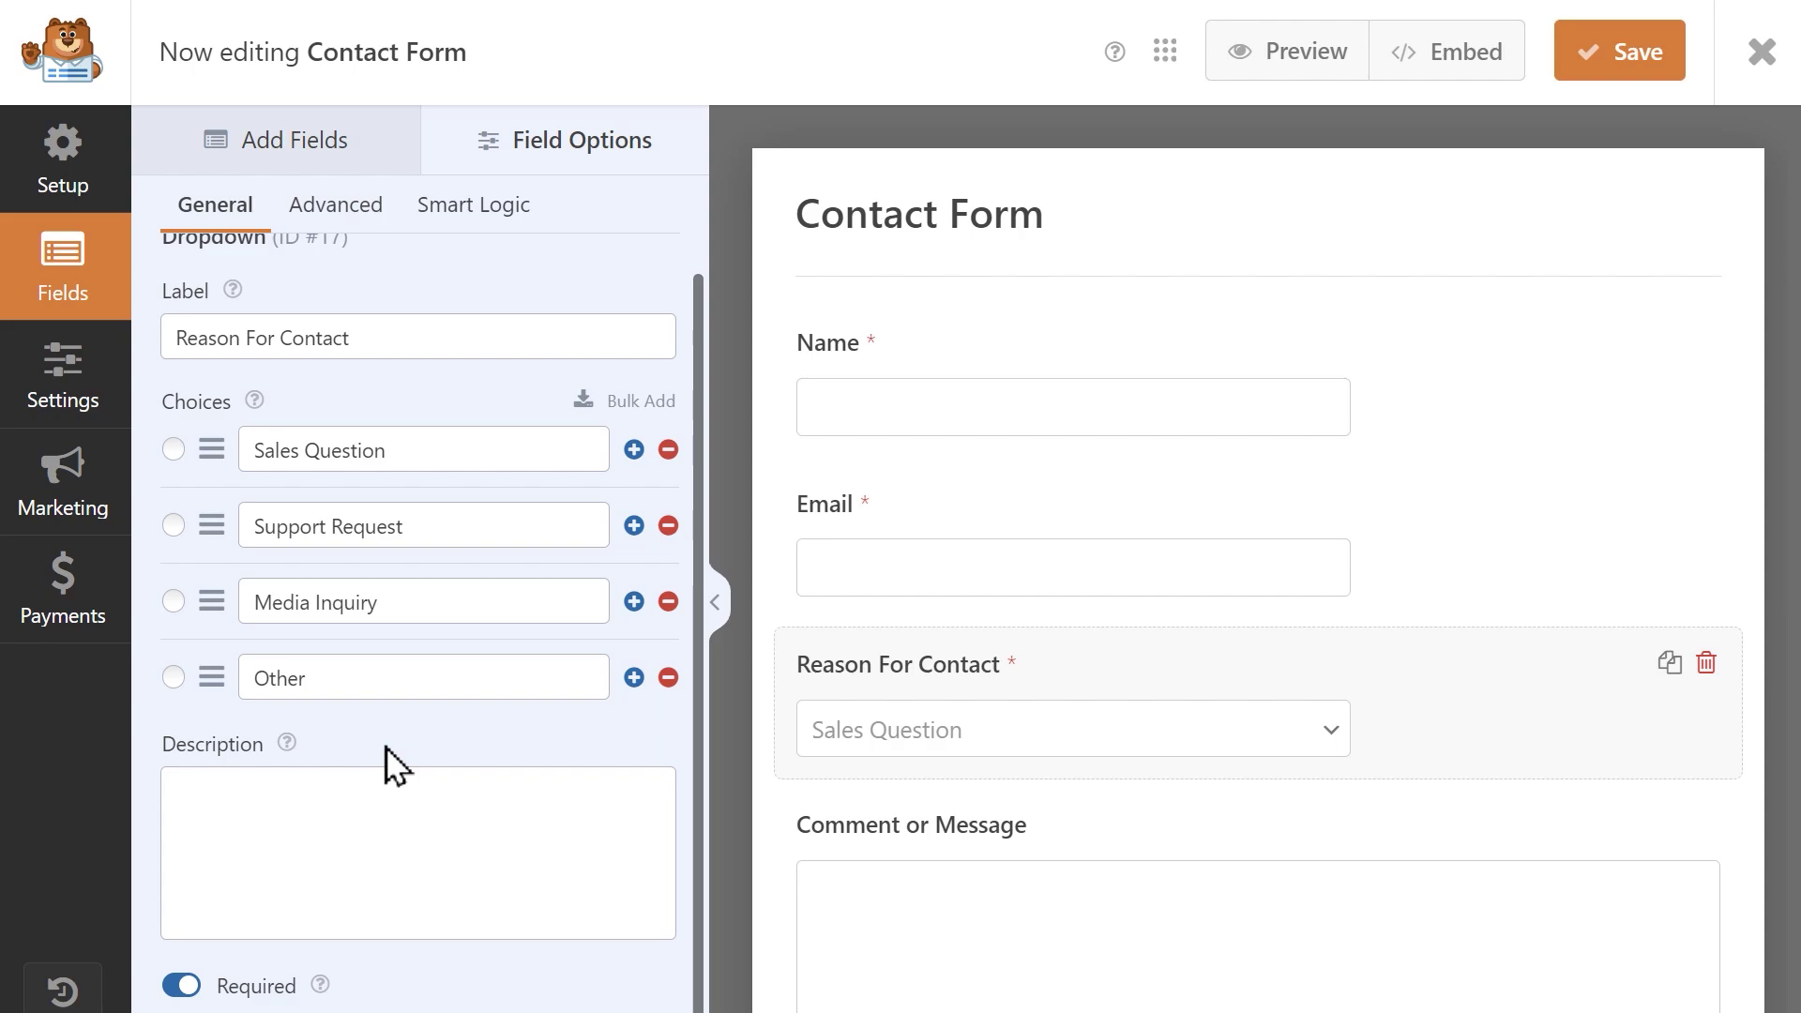
# Show the form's Notifications settings and review the Default Notification.
pyautogui.click(77, 384)
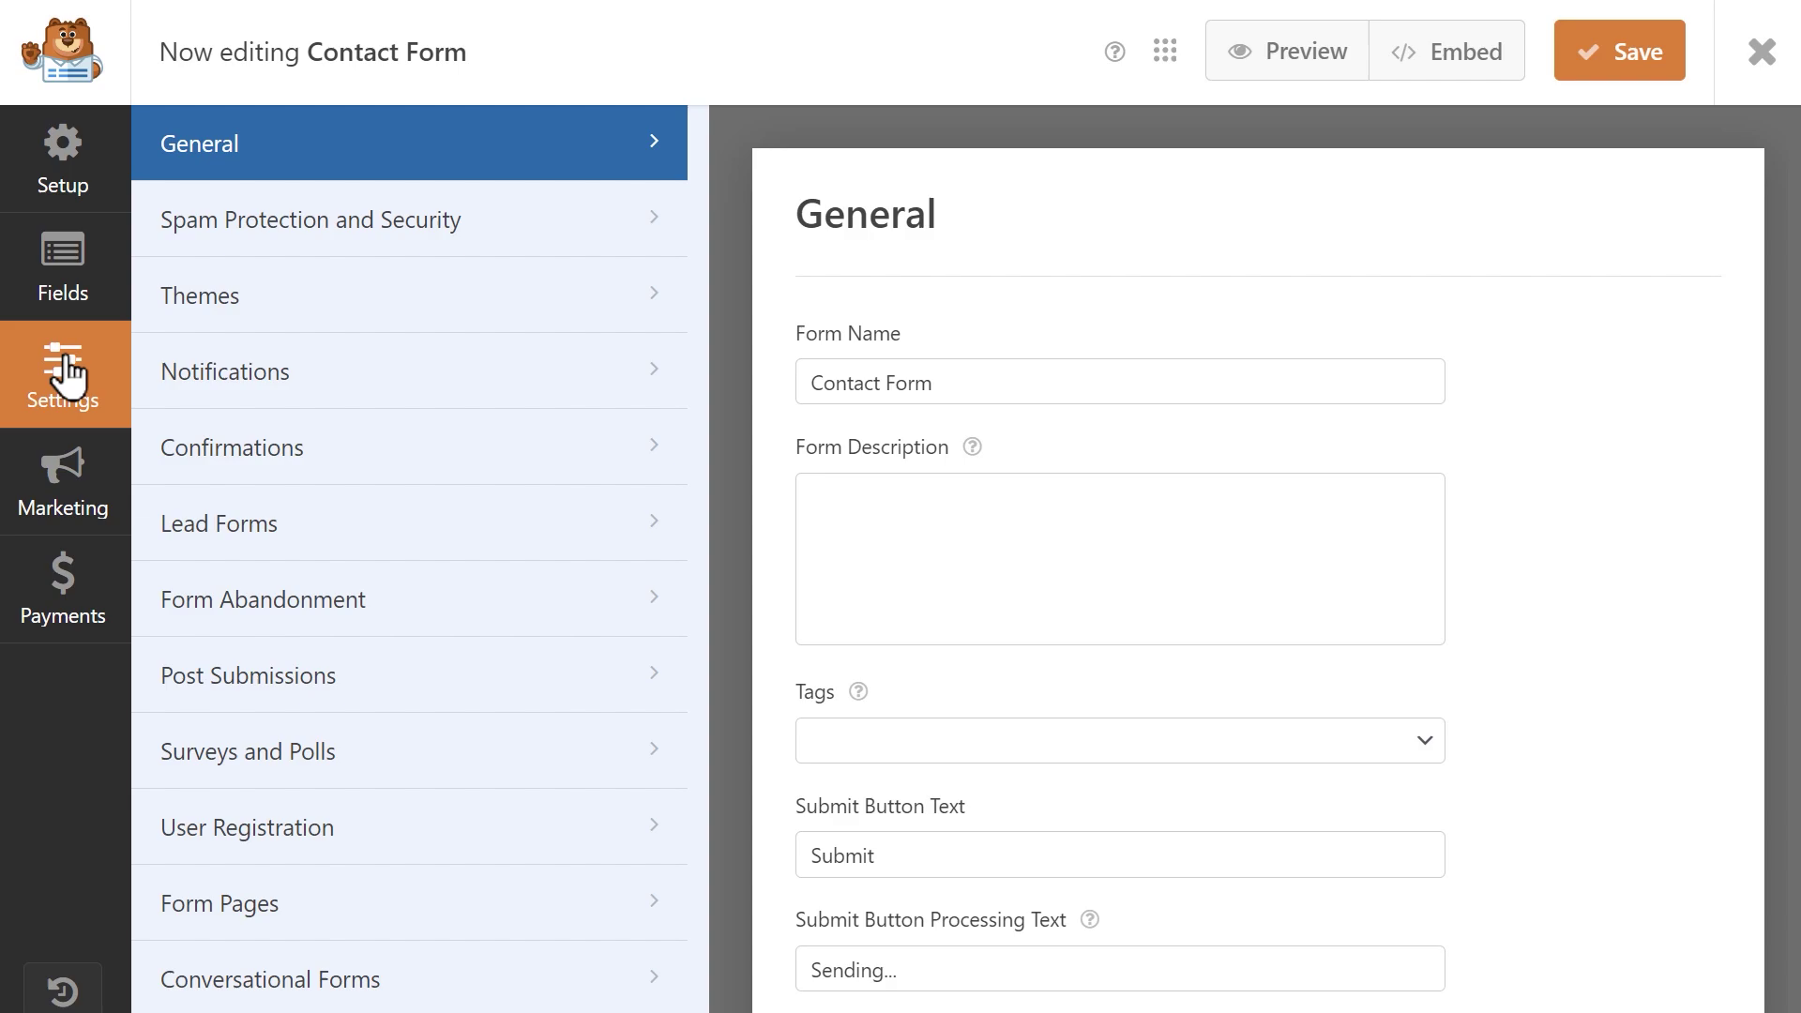
pyautogui.click(347, 366)
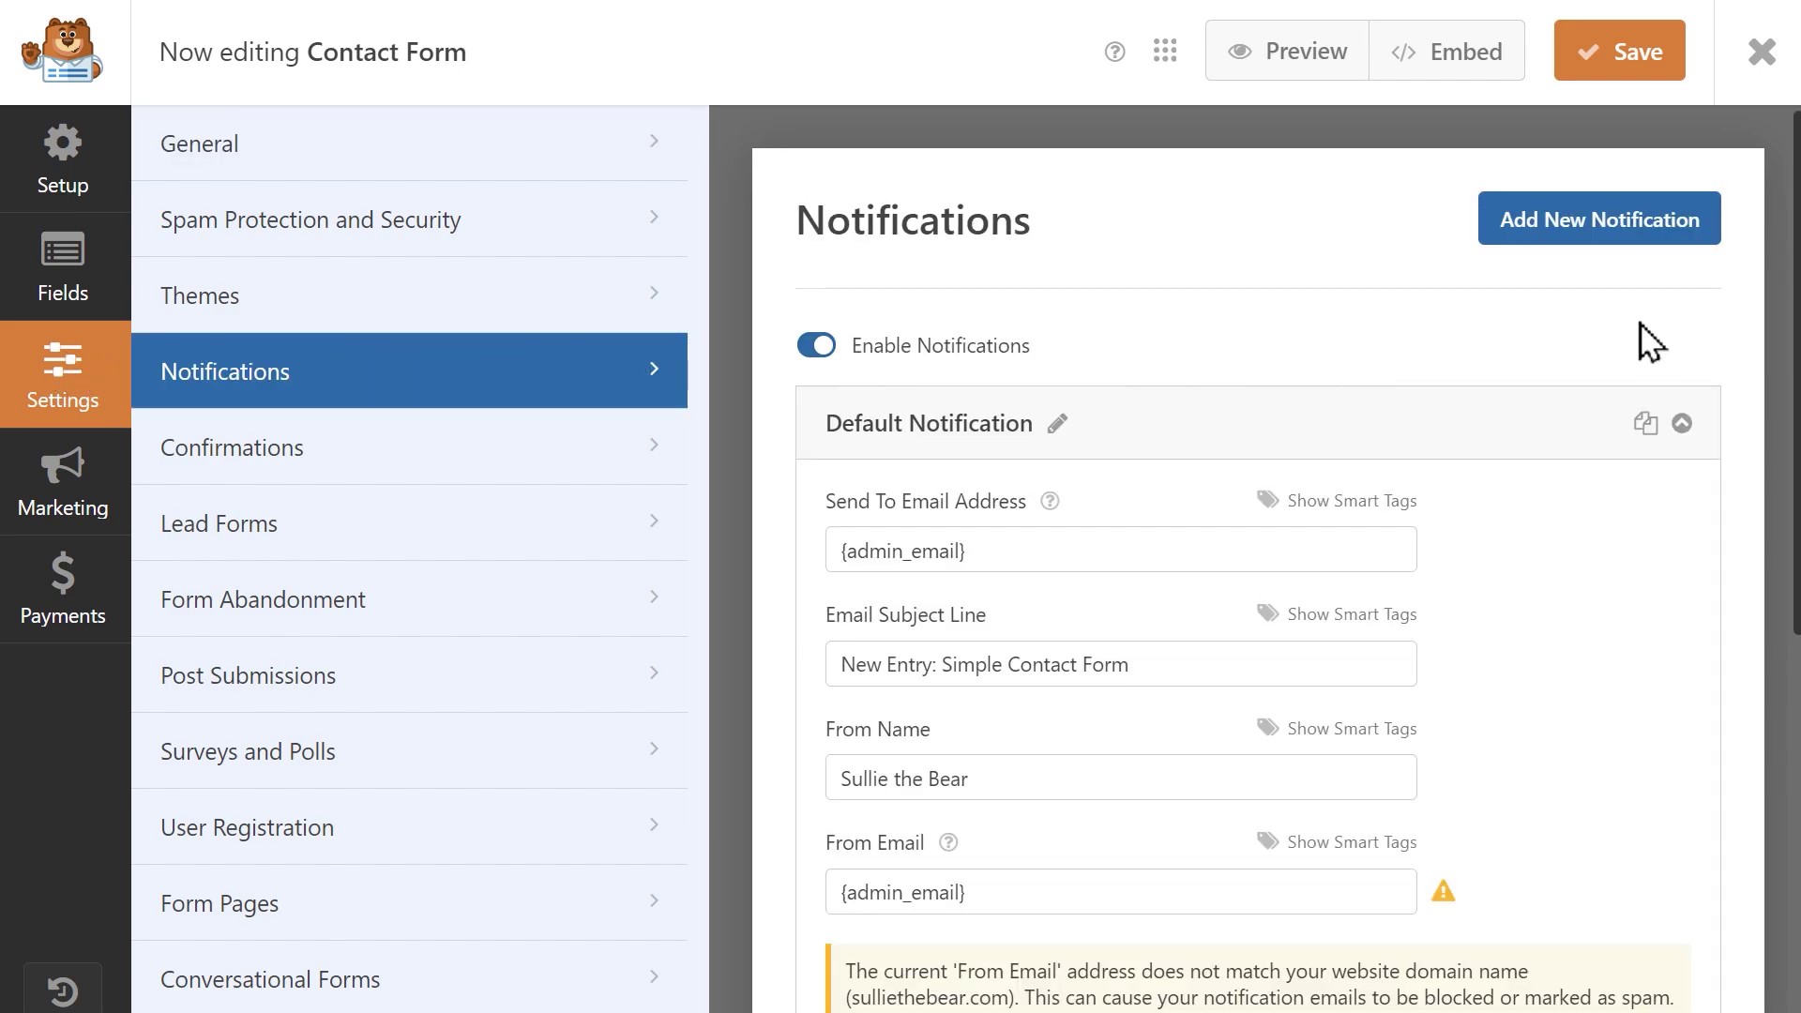
pyautogui.scroll(-6, 1257, 563)
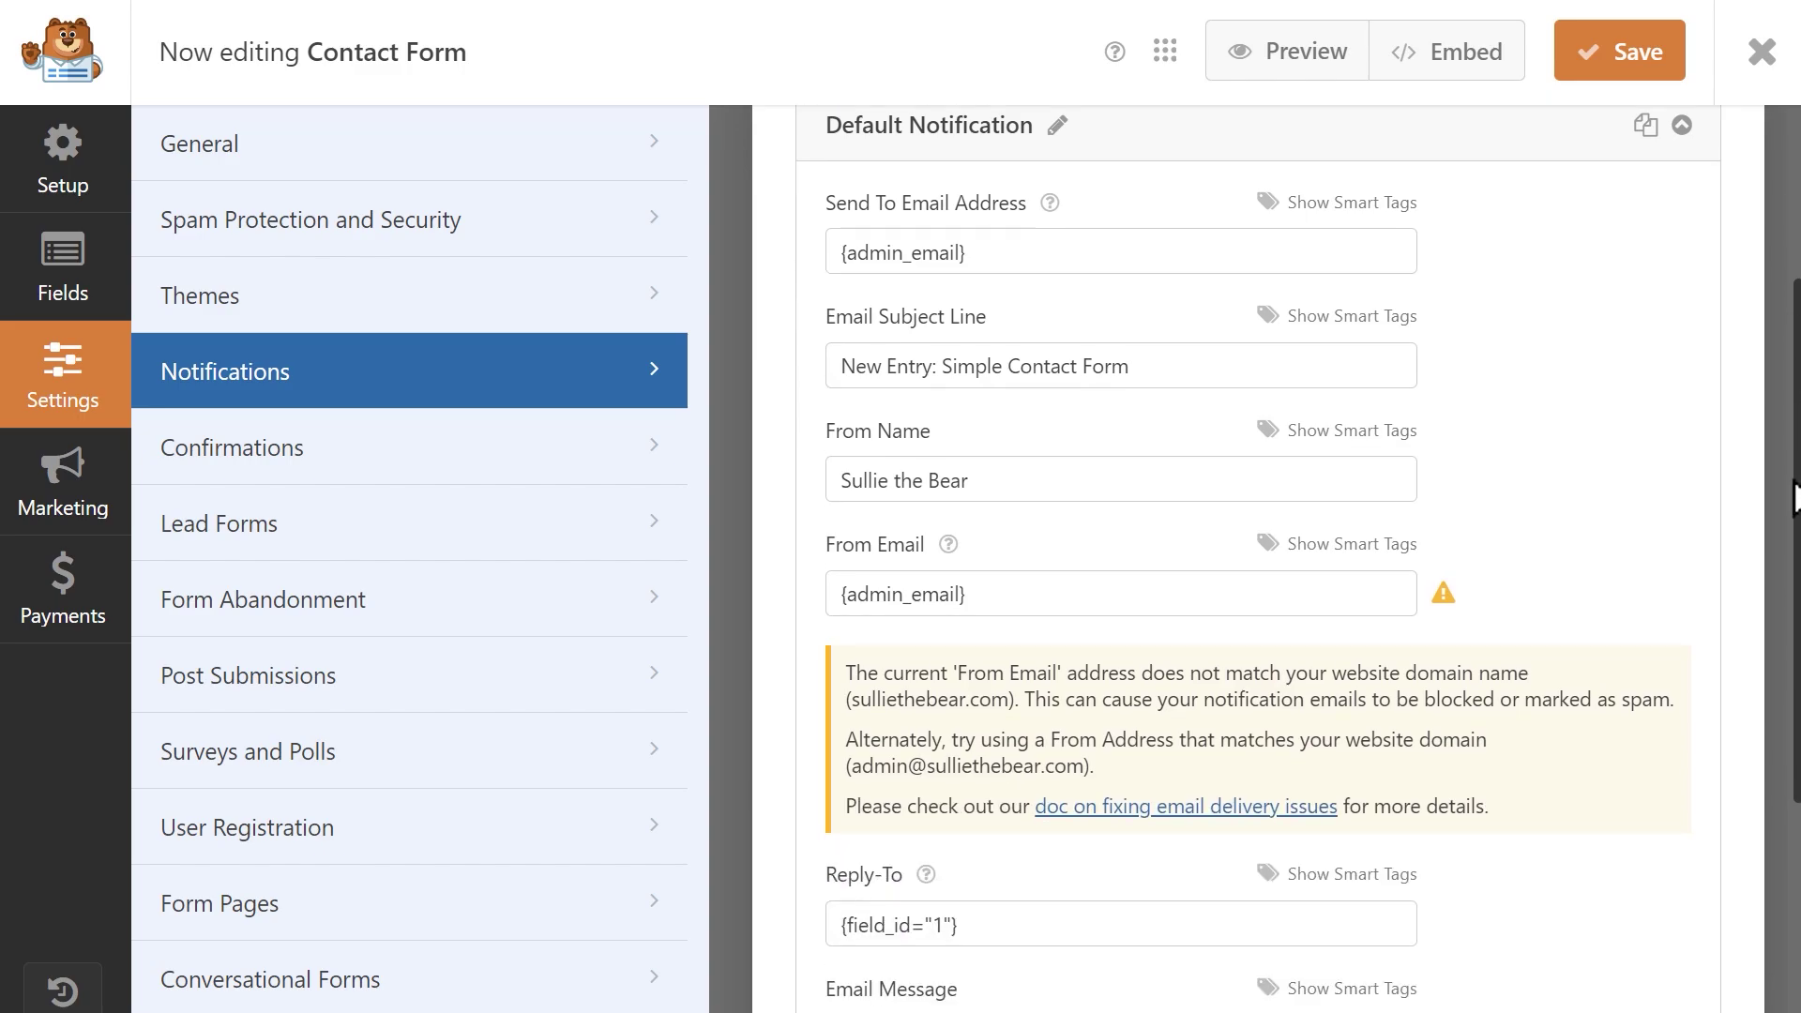
pyautogui.scroll(6, 1787, 304)
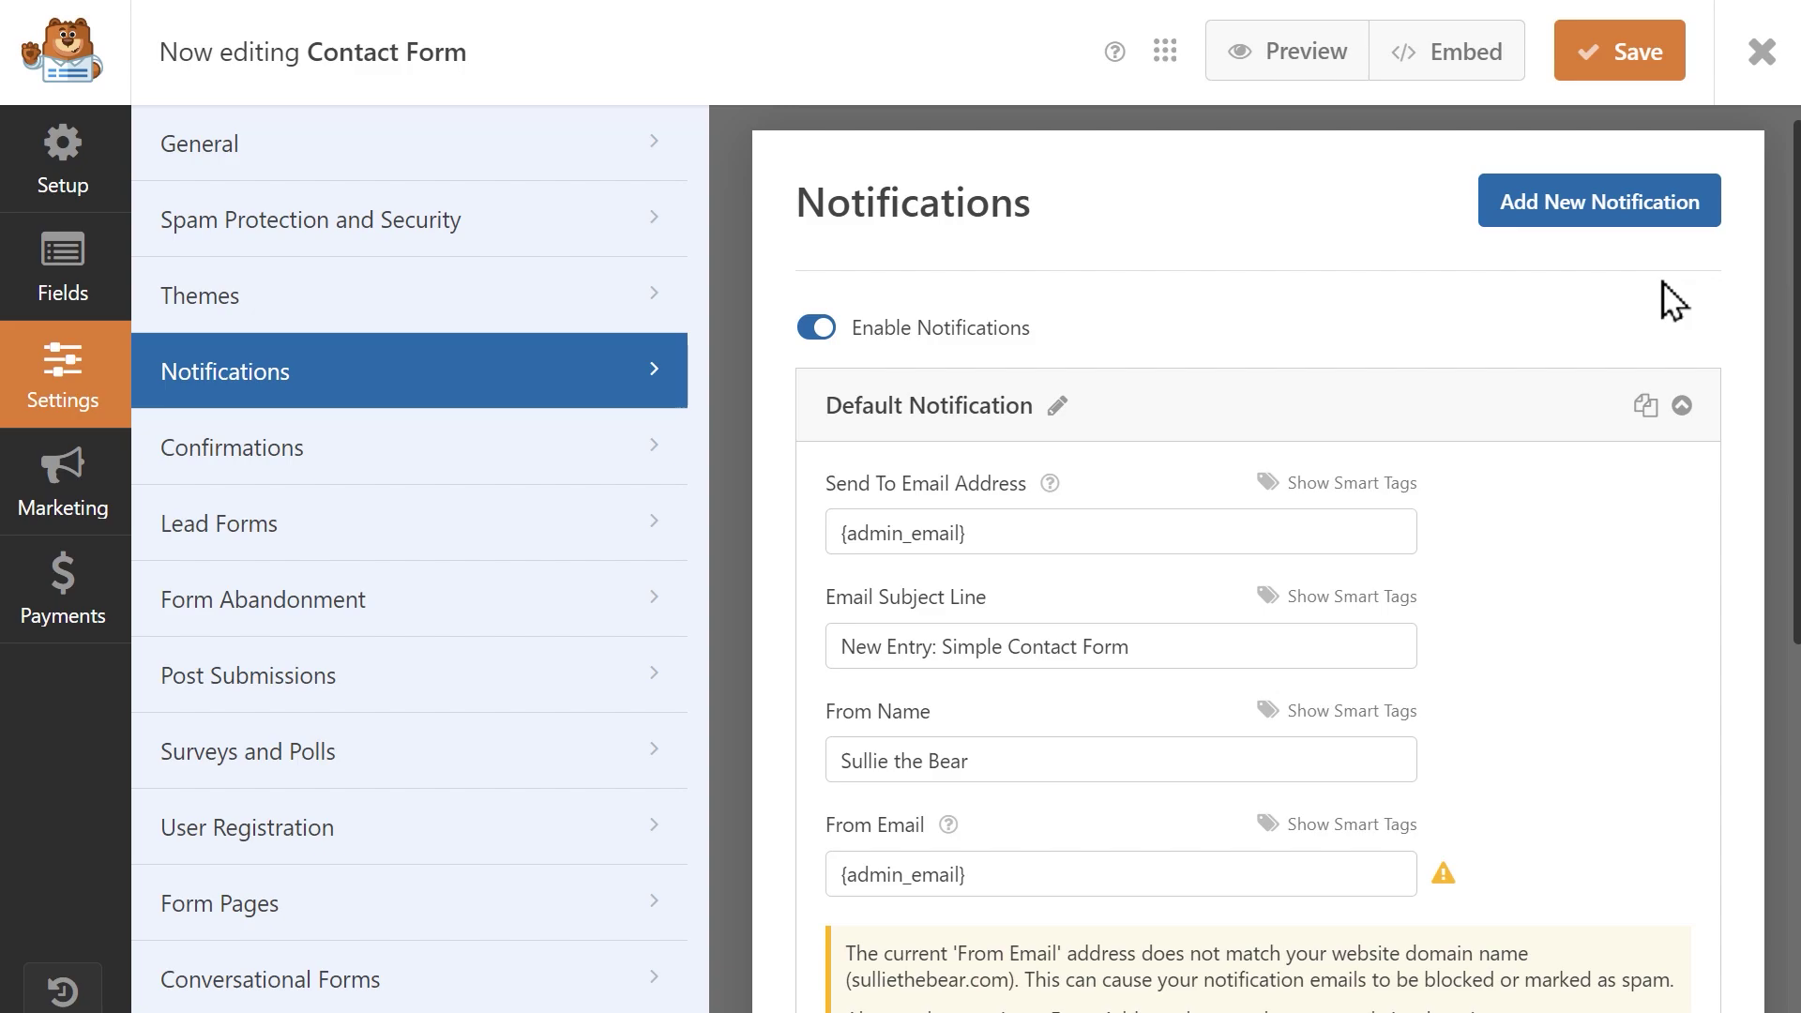
# Add a new notification named 'Sales Question'.
pyautogui.click(1699, 223)
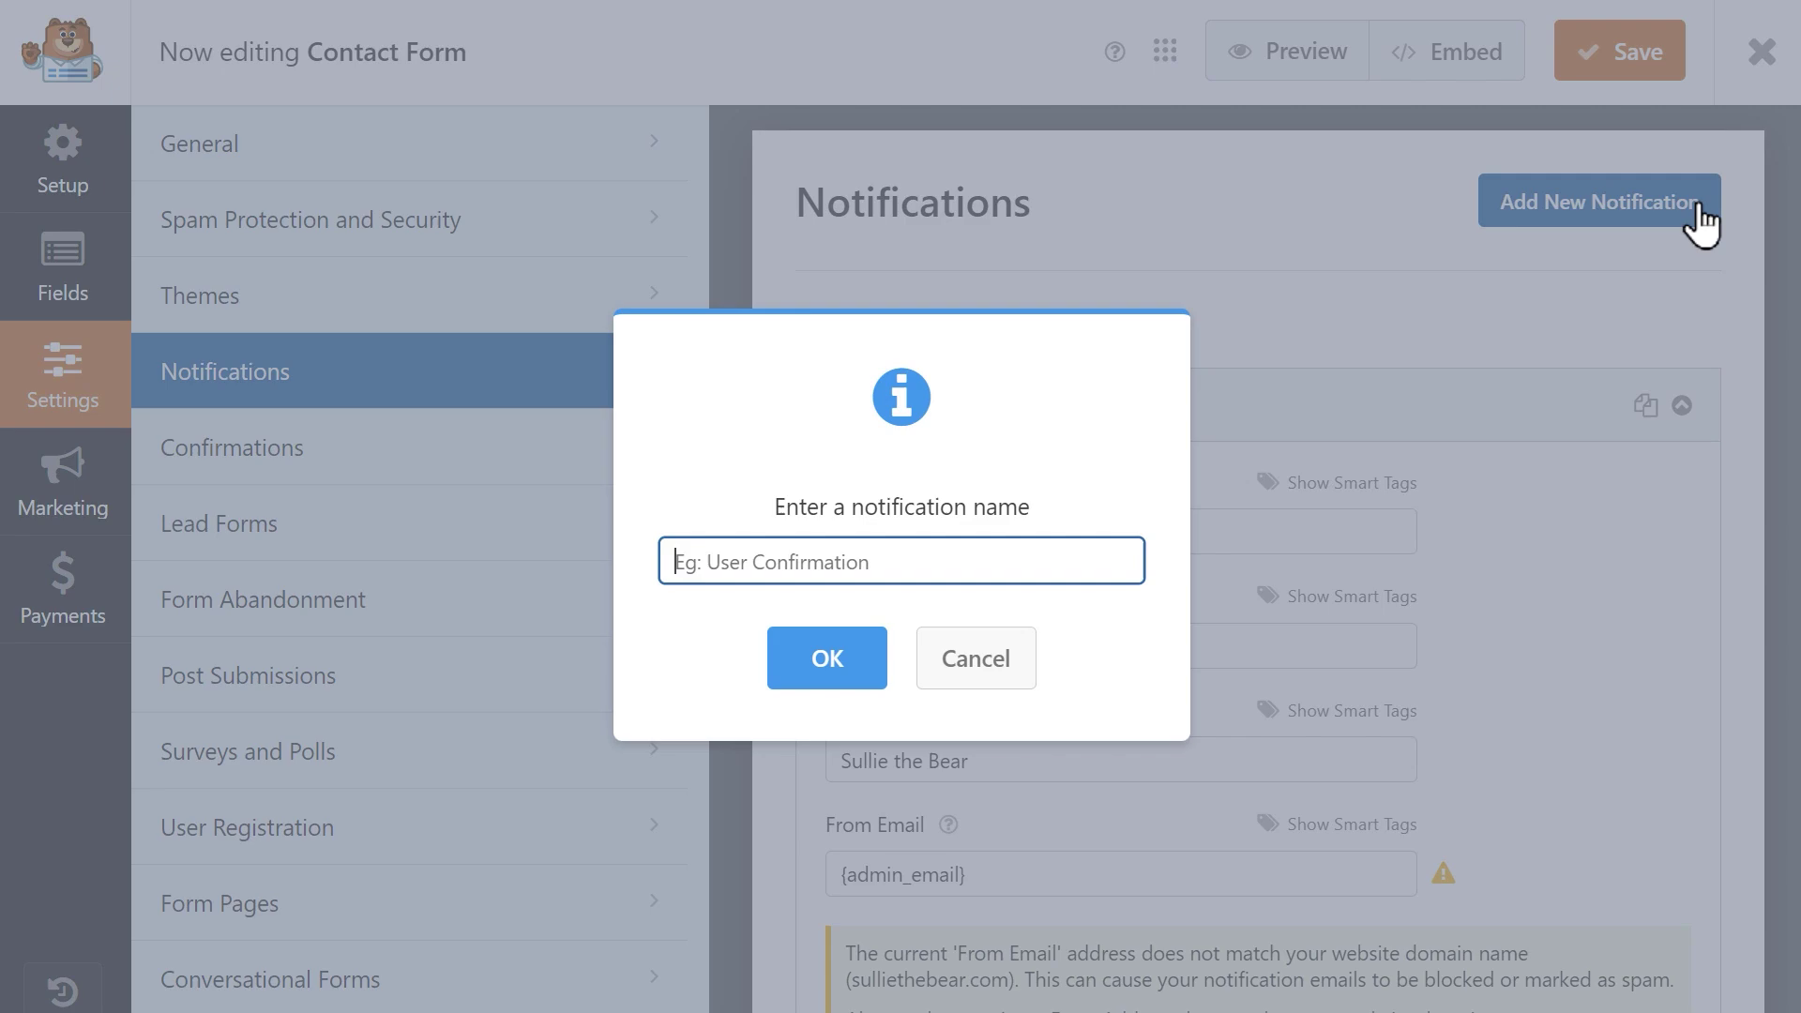
pyautogui.write('Sales ')
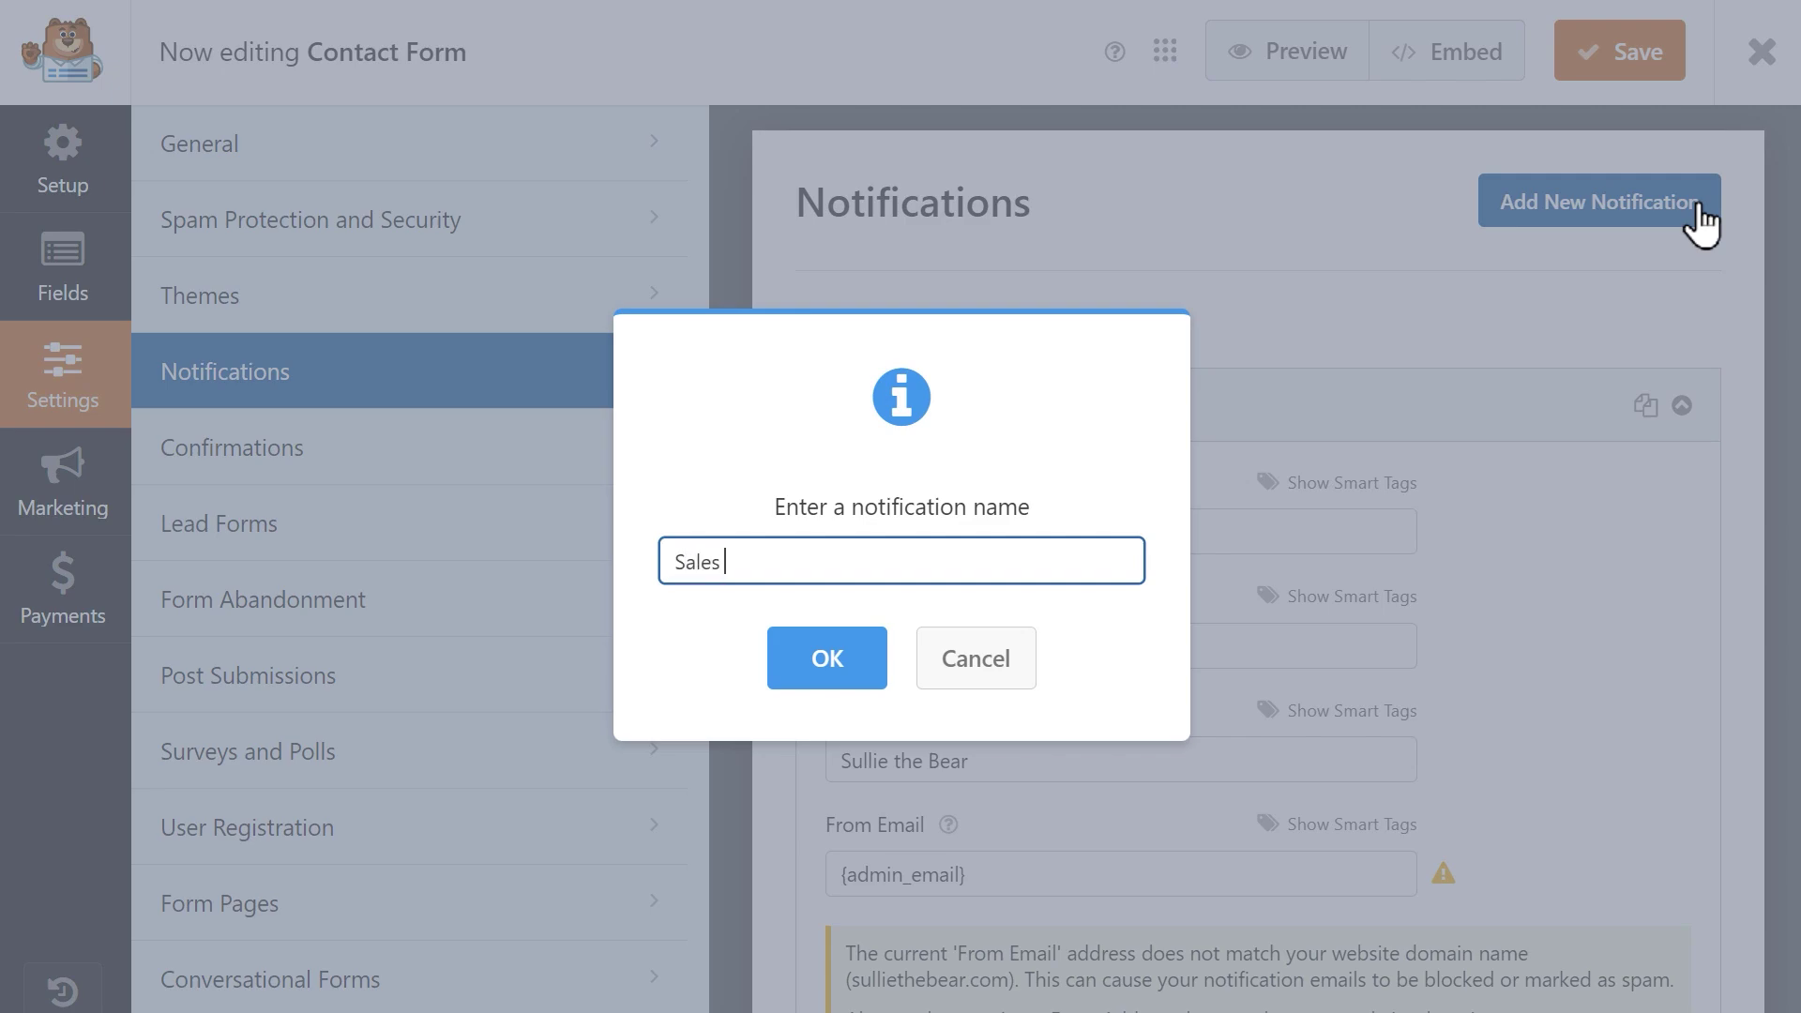
pyautogui.write('Question')
pyautogui.press('Return')
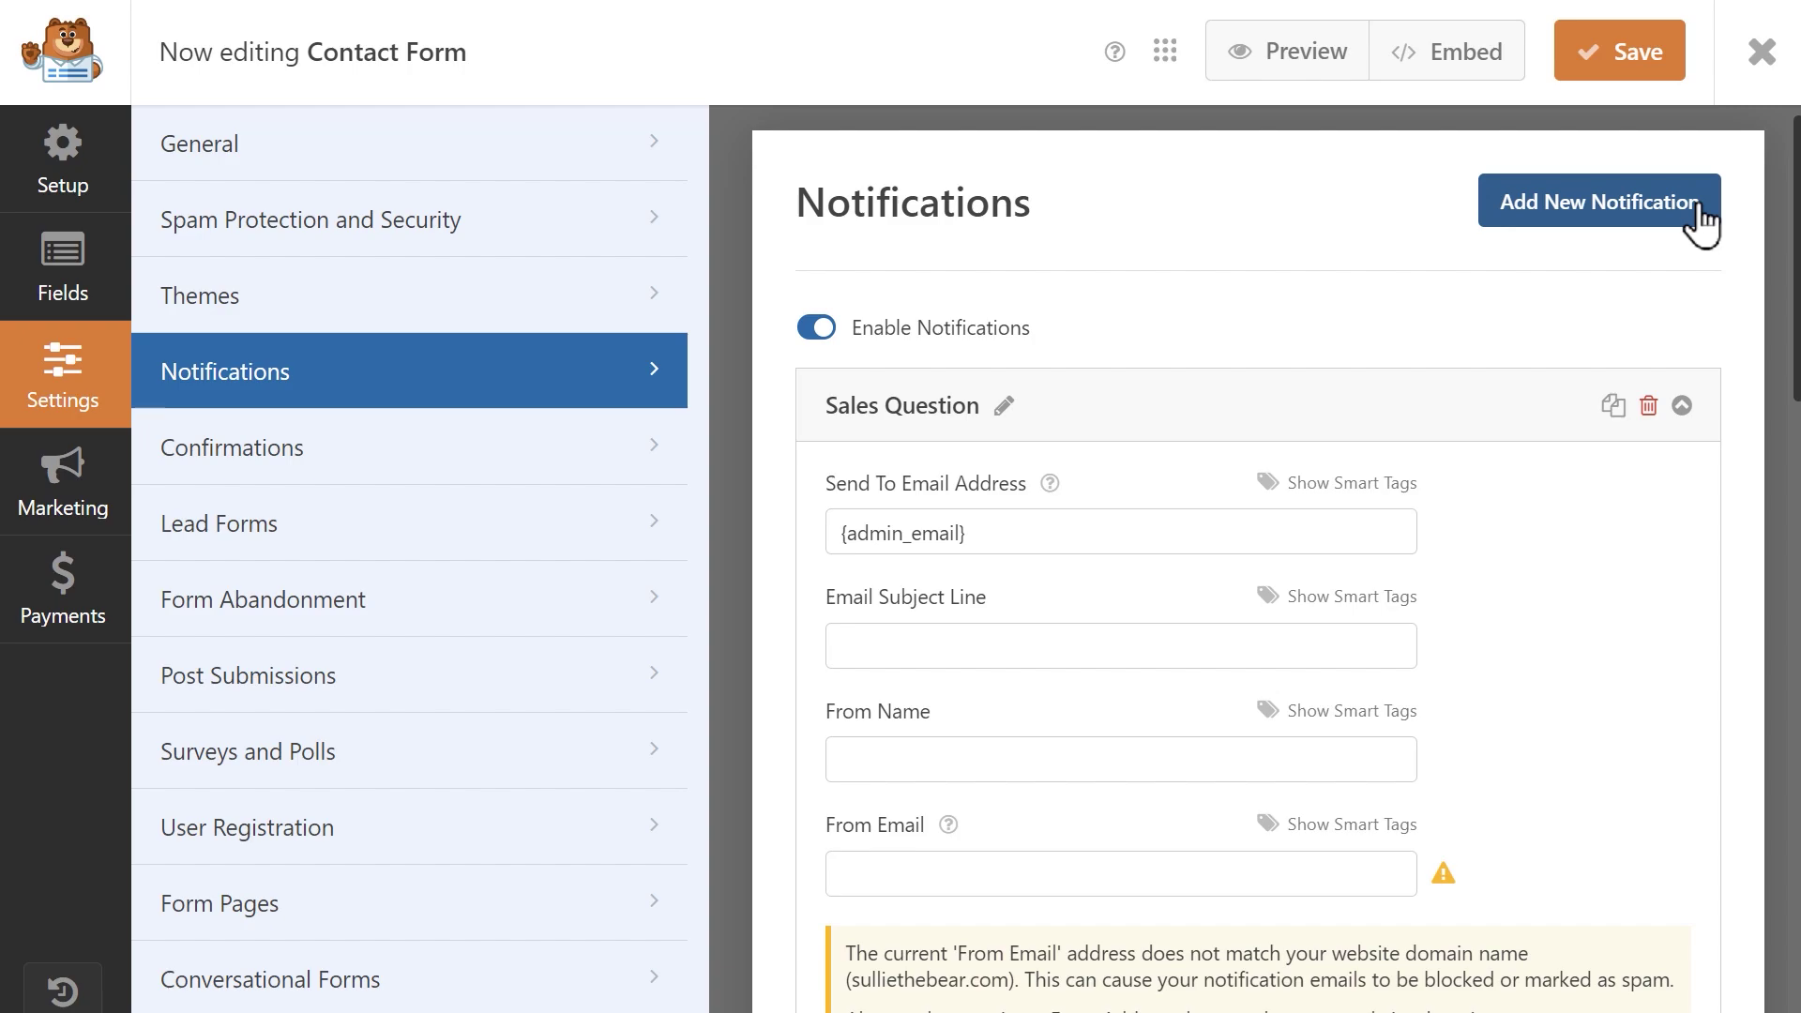
# Replace the Sales Question notification's recipient with the sales e-mail address.
pyautogui.click(1357, 535)
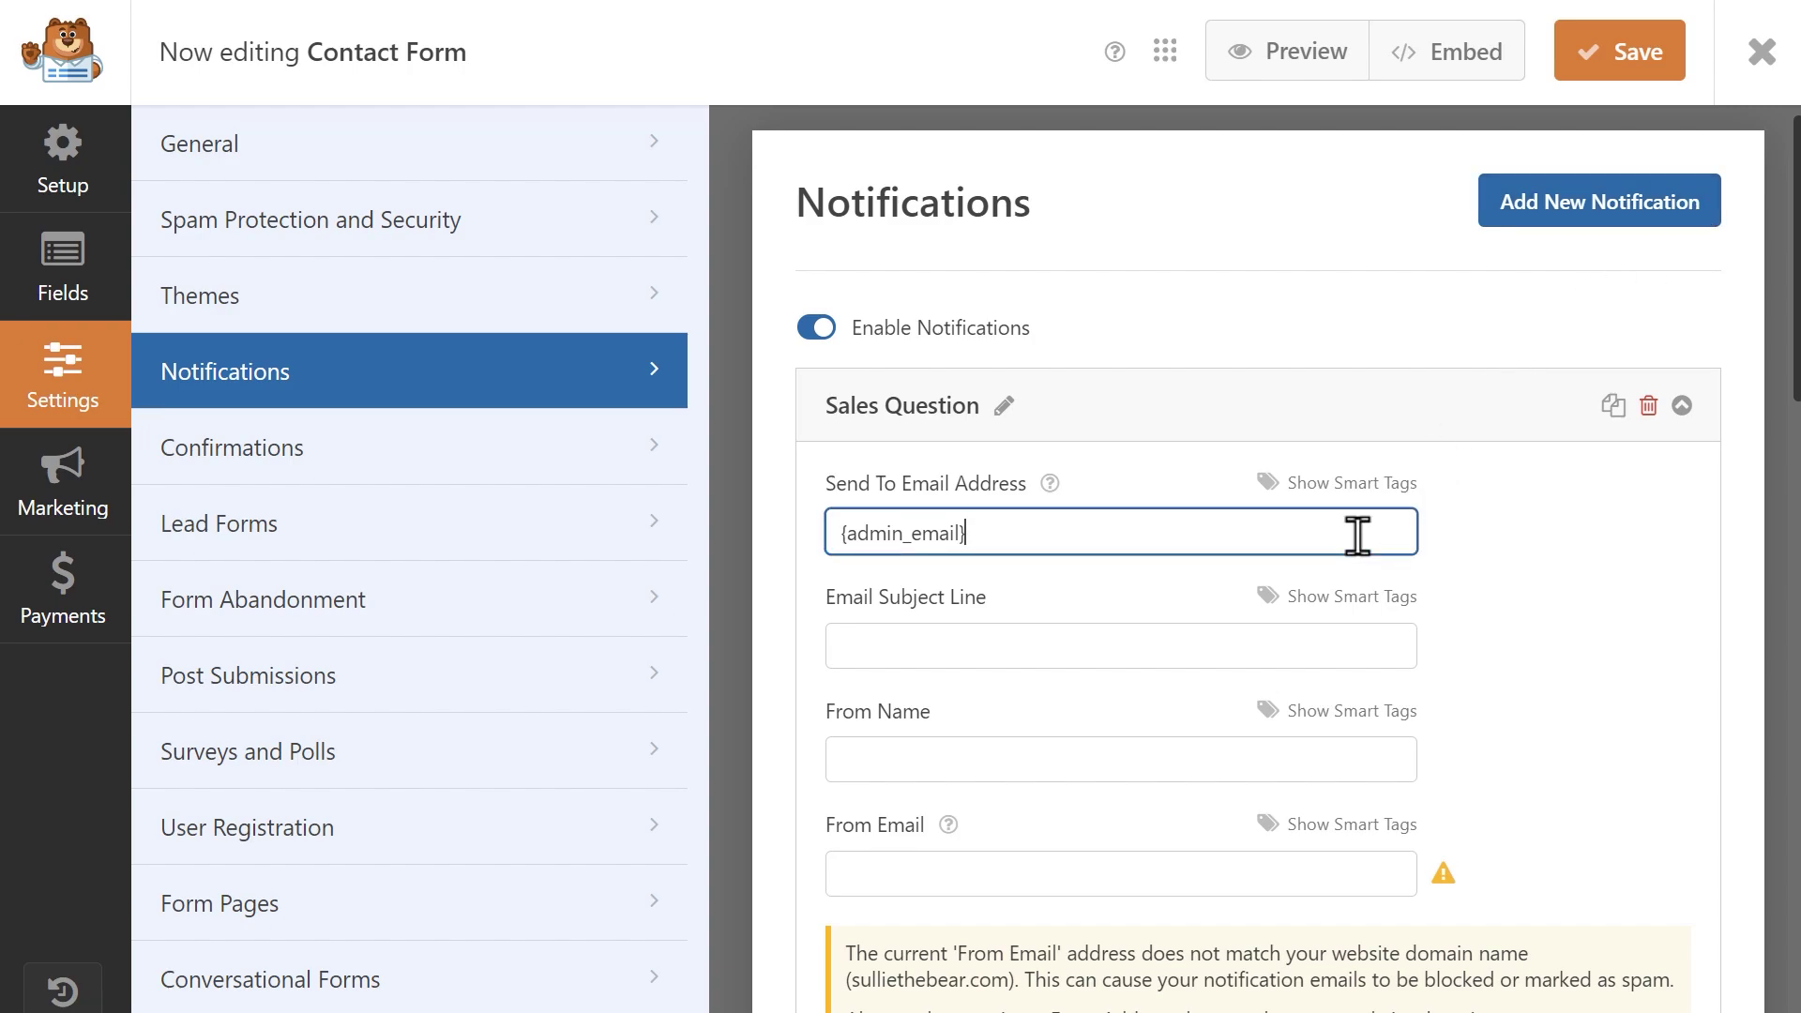
pyautogui.hotkey('ctrl', 'a')
pyautogui.press('BackSpace')
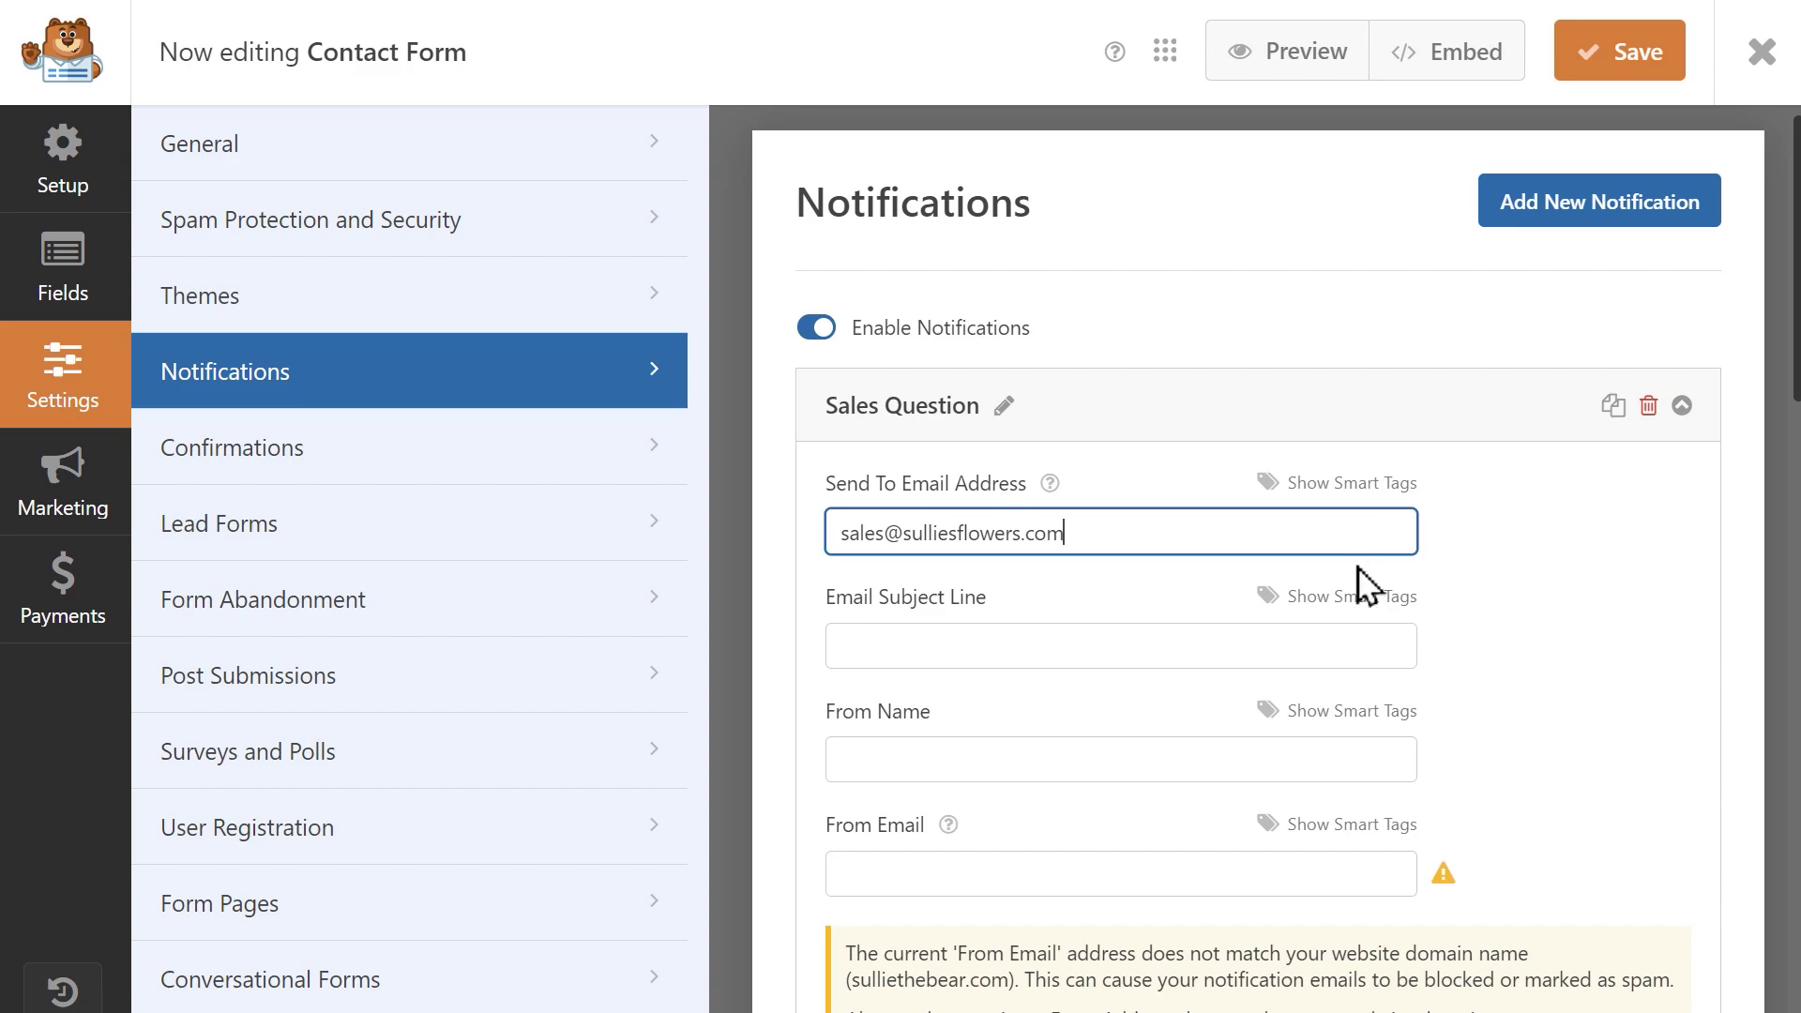
# Set subject 'Sales Question', From Name 'Sullie's Flowers', and enter the sender e-mail address.
pyautogui.click(1342, 647)
pyautogui.write('S')
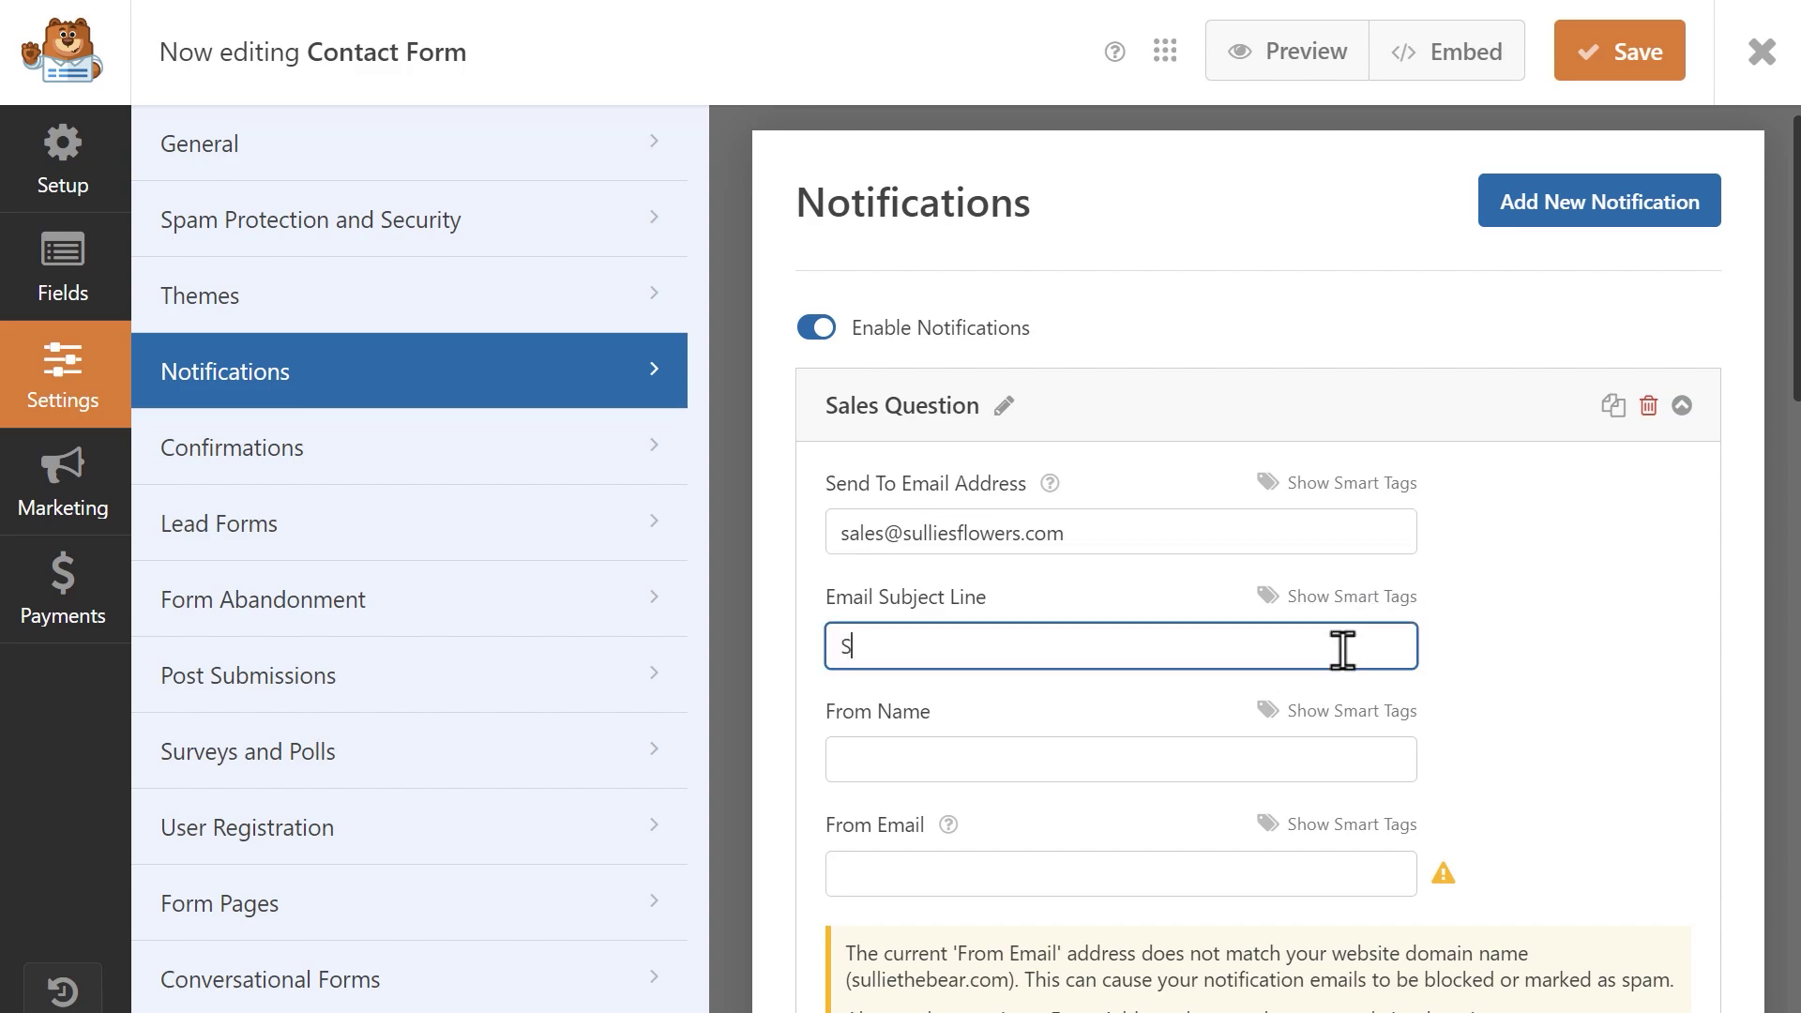
pyautogui.write('ales Question')
pyautogui.click(1322, 762)
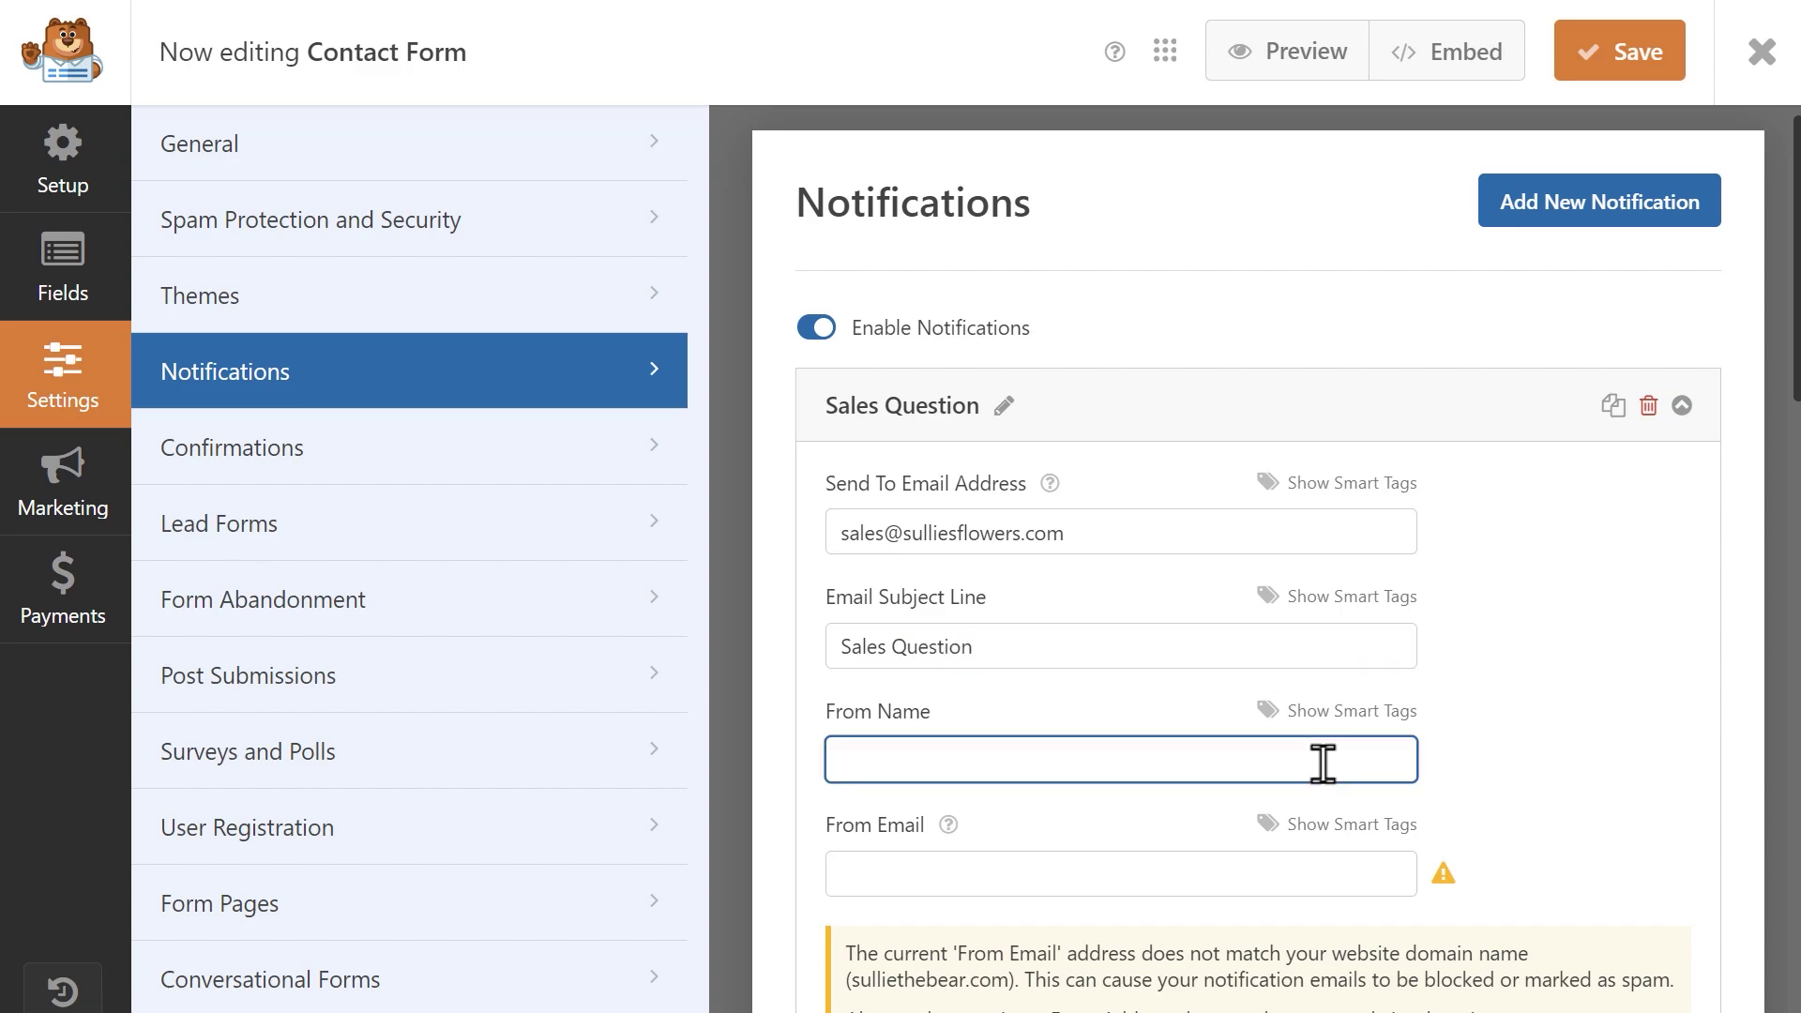
pyautogui.write("Sullie's Flowers")
pyautogui.click(1299, 871)
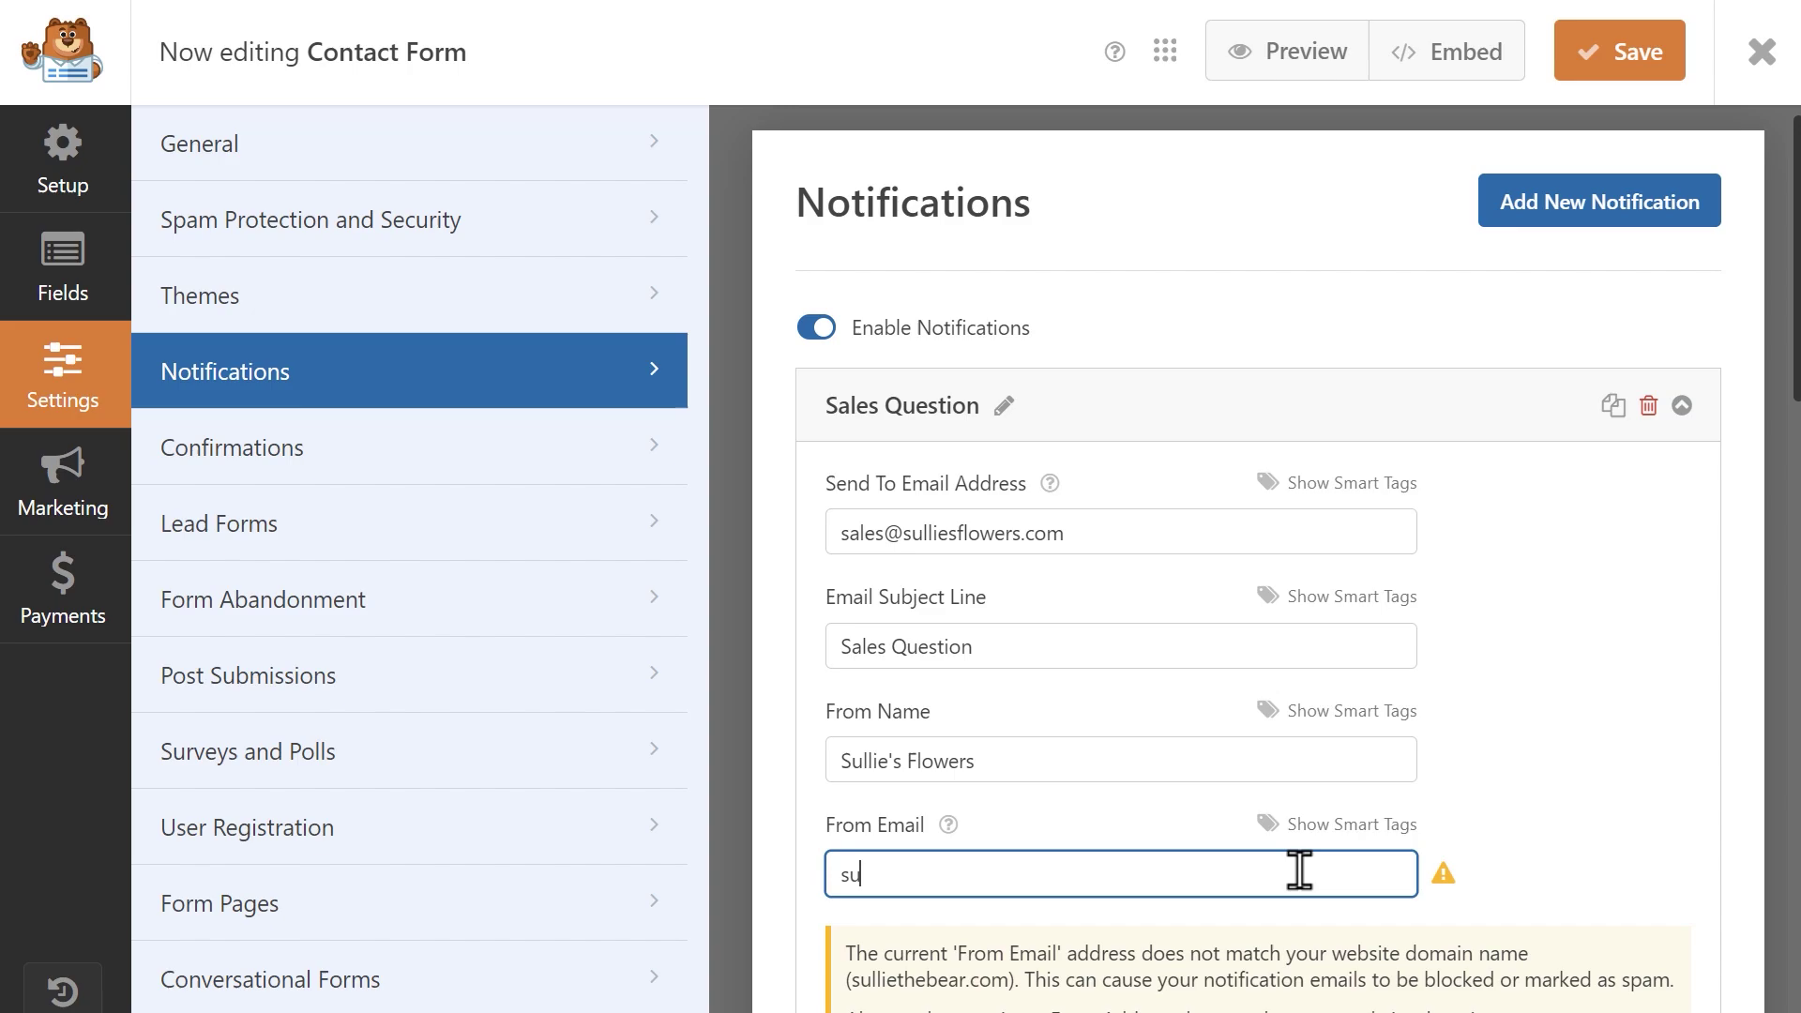
# Set the Reply-To to the submitter's Email field via Smart Tags.
pyautogui.scroll(-3, 1299, 872)
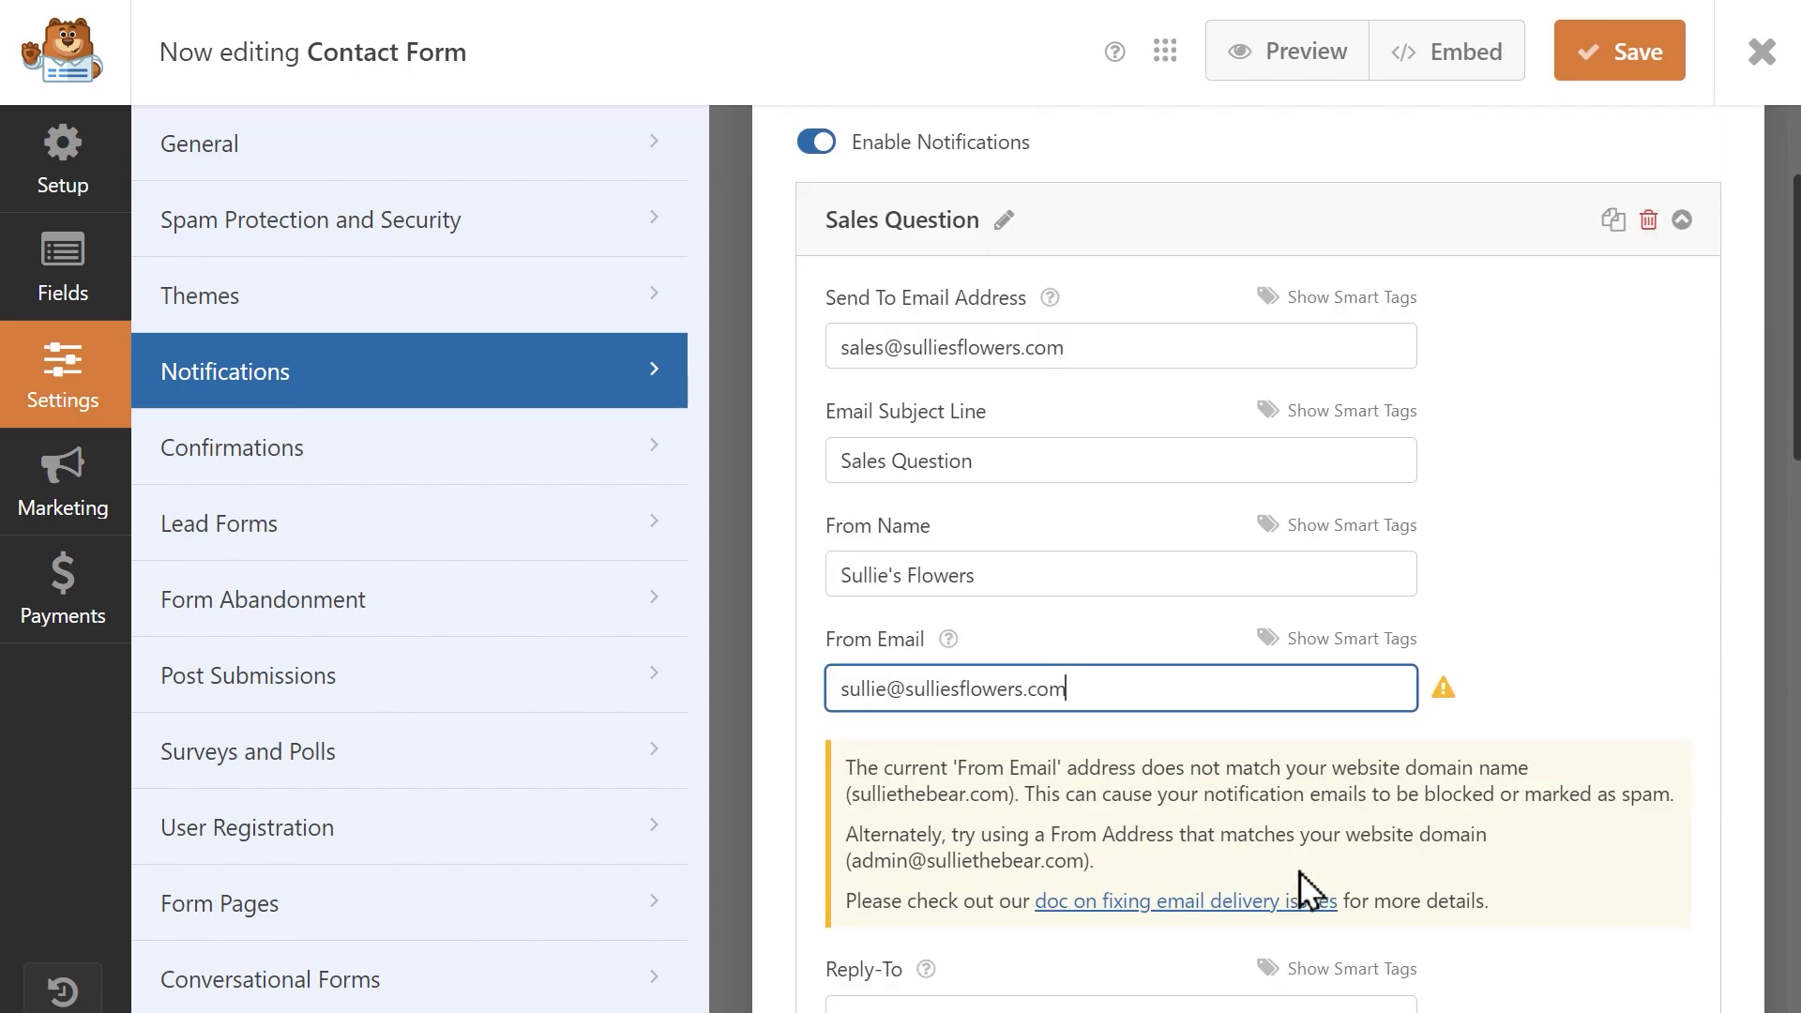
pyautogui.click(1308, 891)
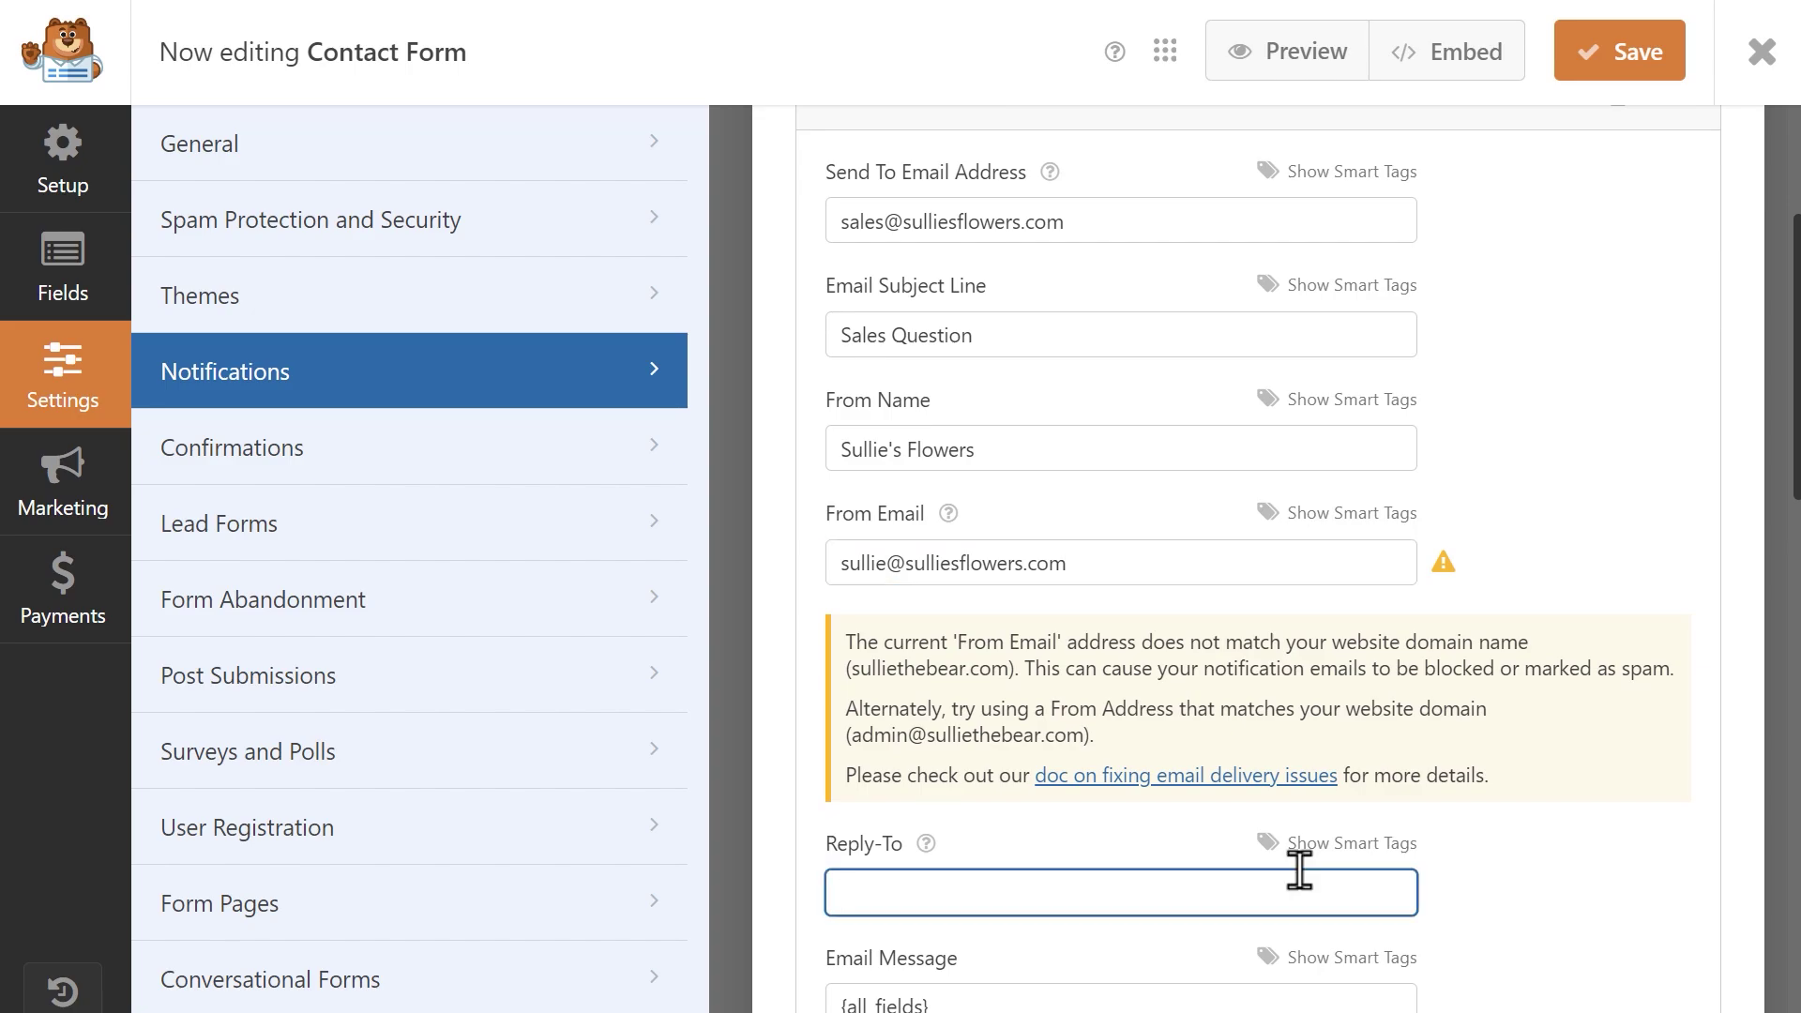
pyautogui.click(1339, 855)
pyautogui.scroll(-2, 1342, 863)
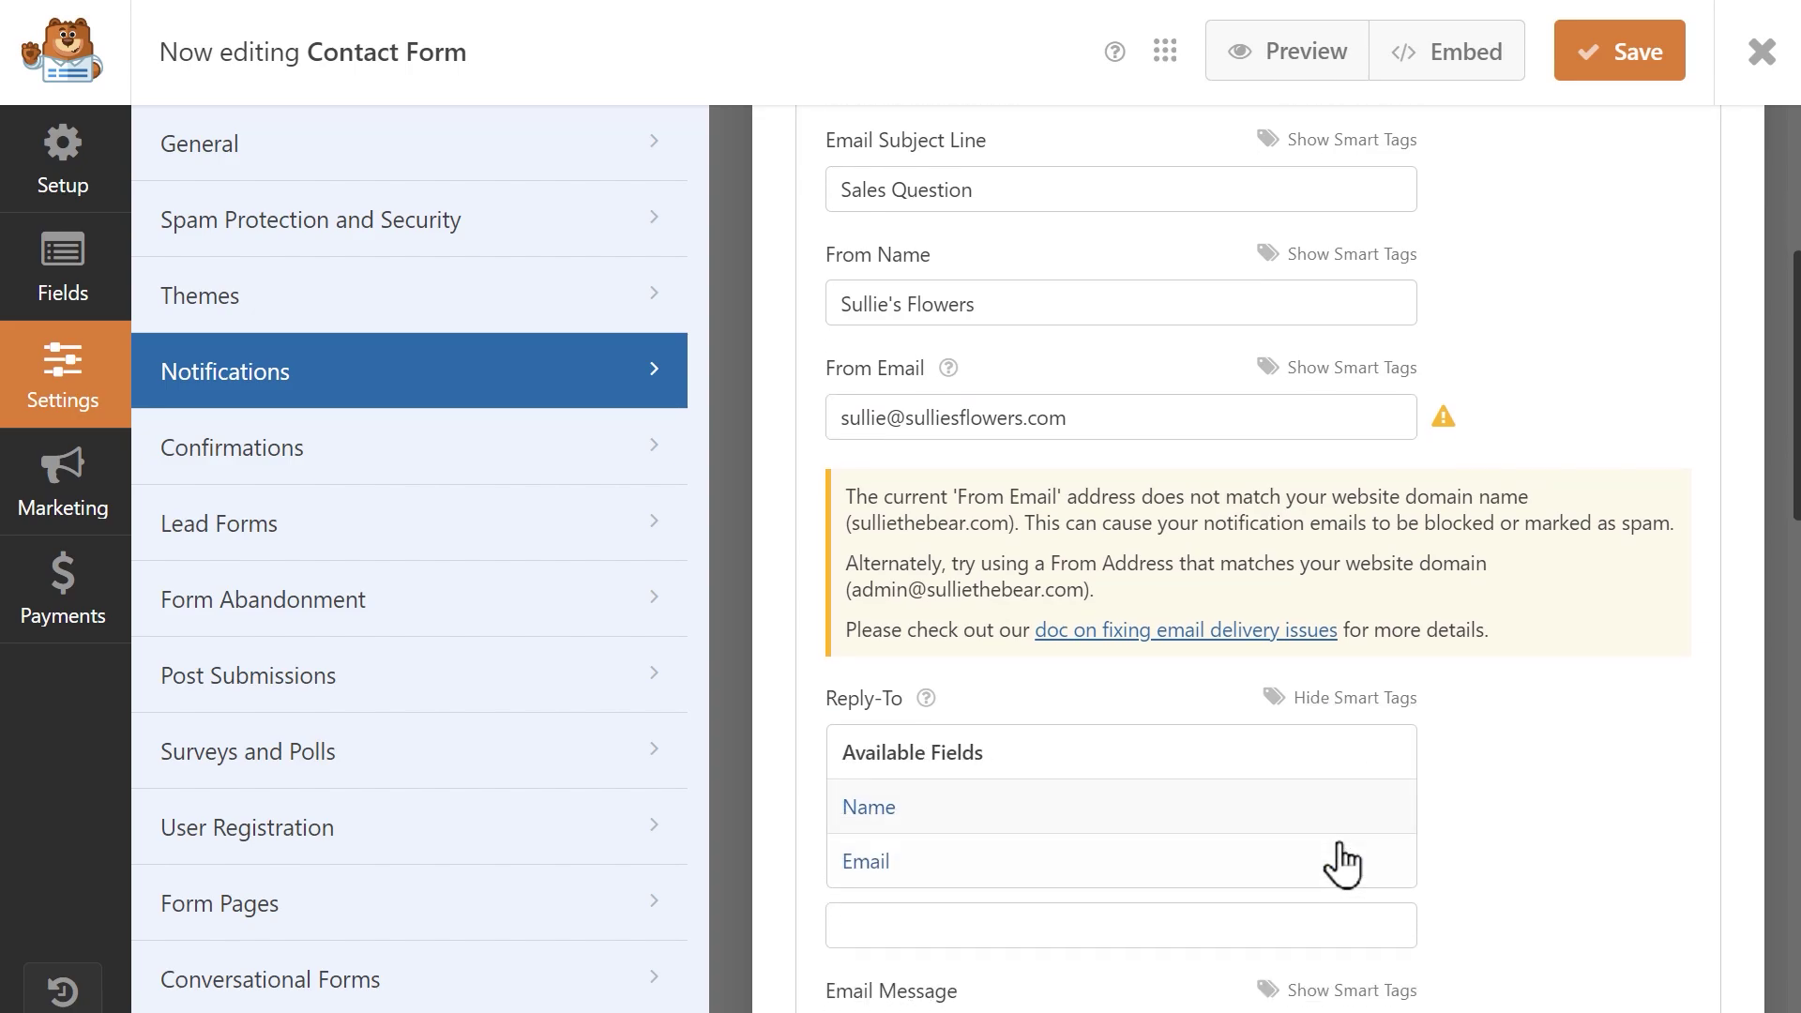
pyautogui.click(1341, 859)
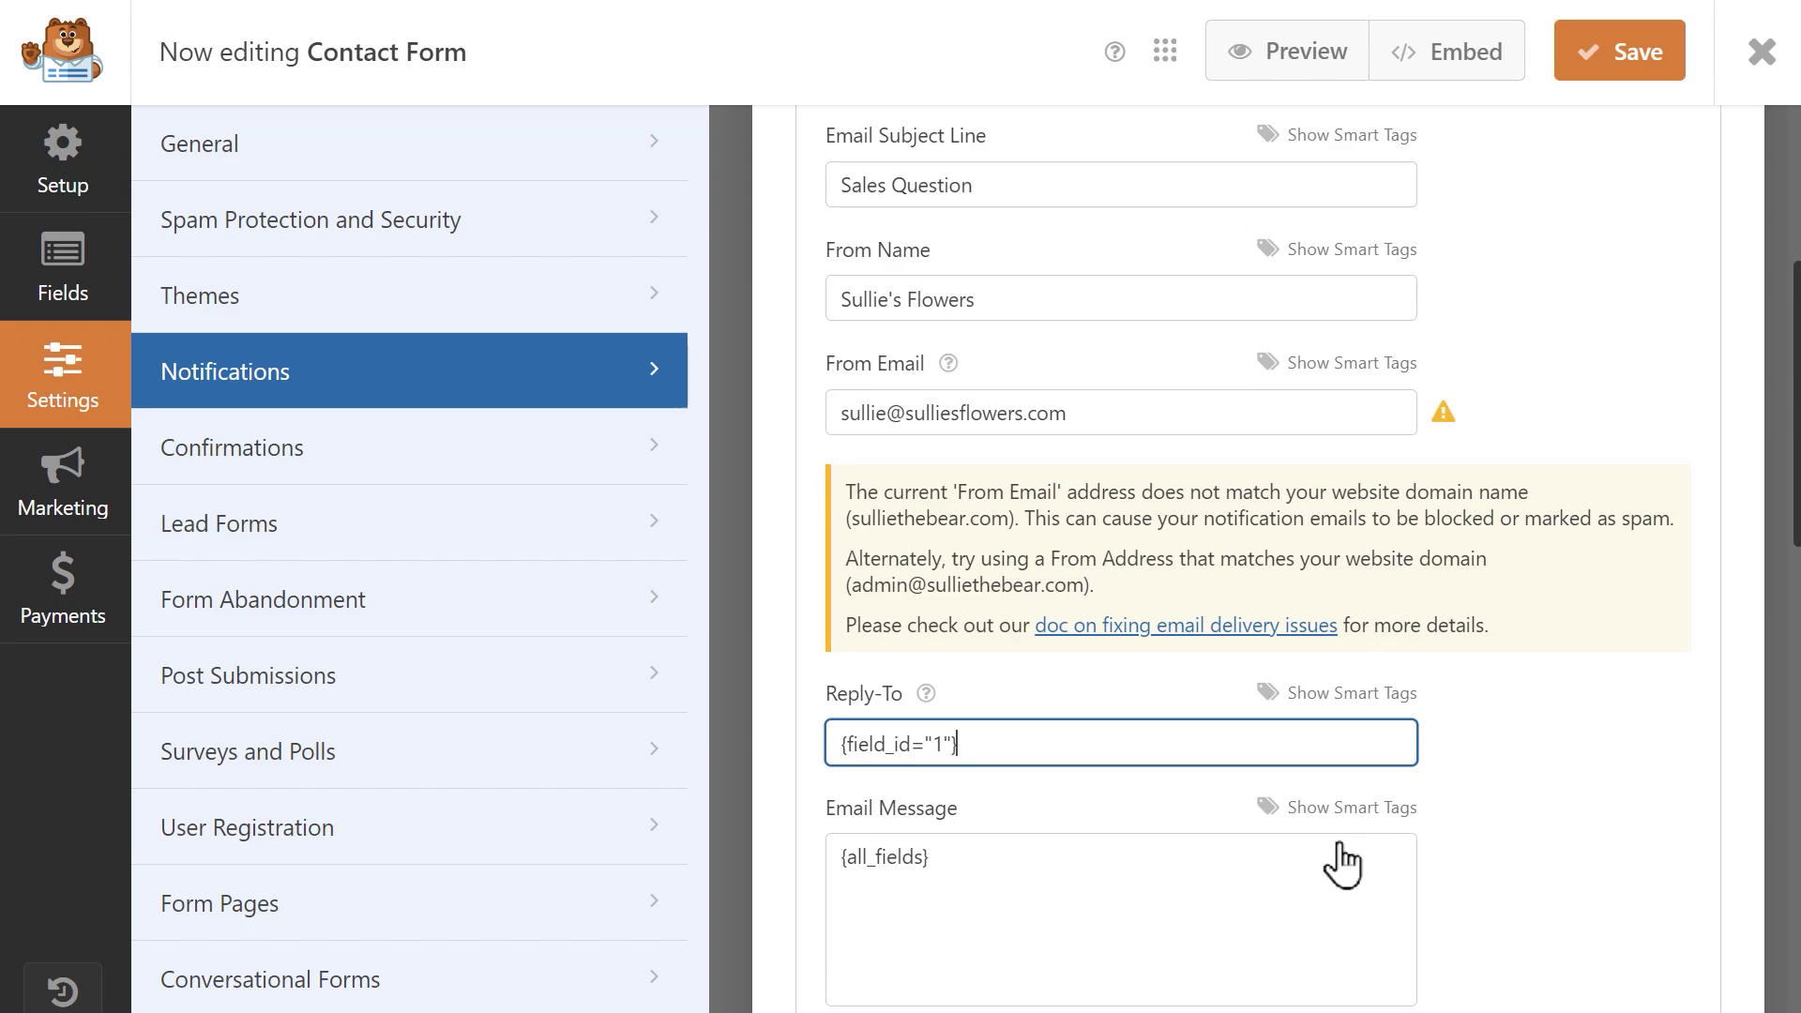
# Add 'Hey there! We have a potential customer who has a sales related question for you.' above {all_fields}.
pyautogui.click(845, 855)
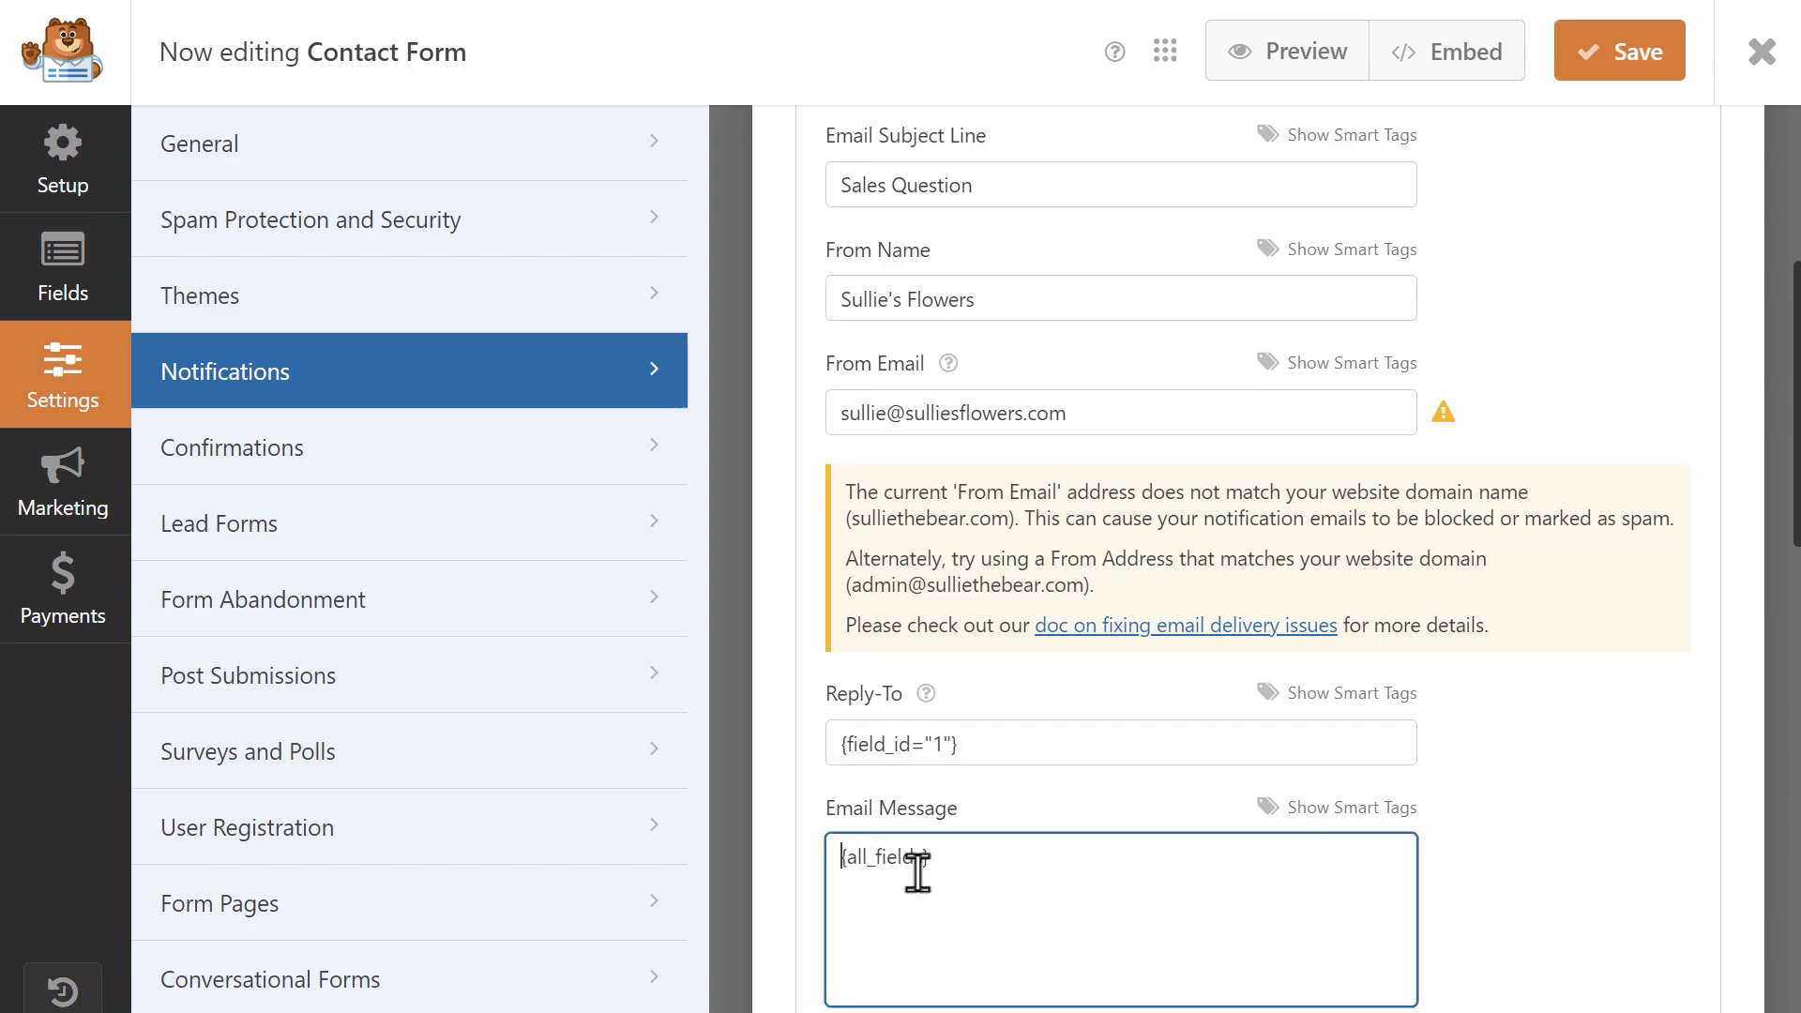
pyautogui.press('Return')
pyautogui.press('Return')
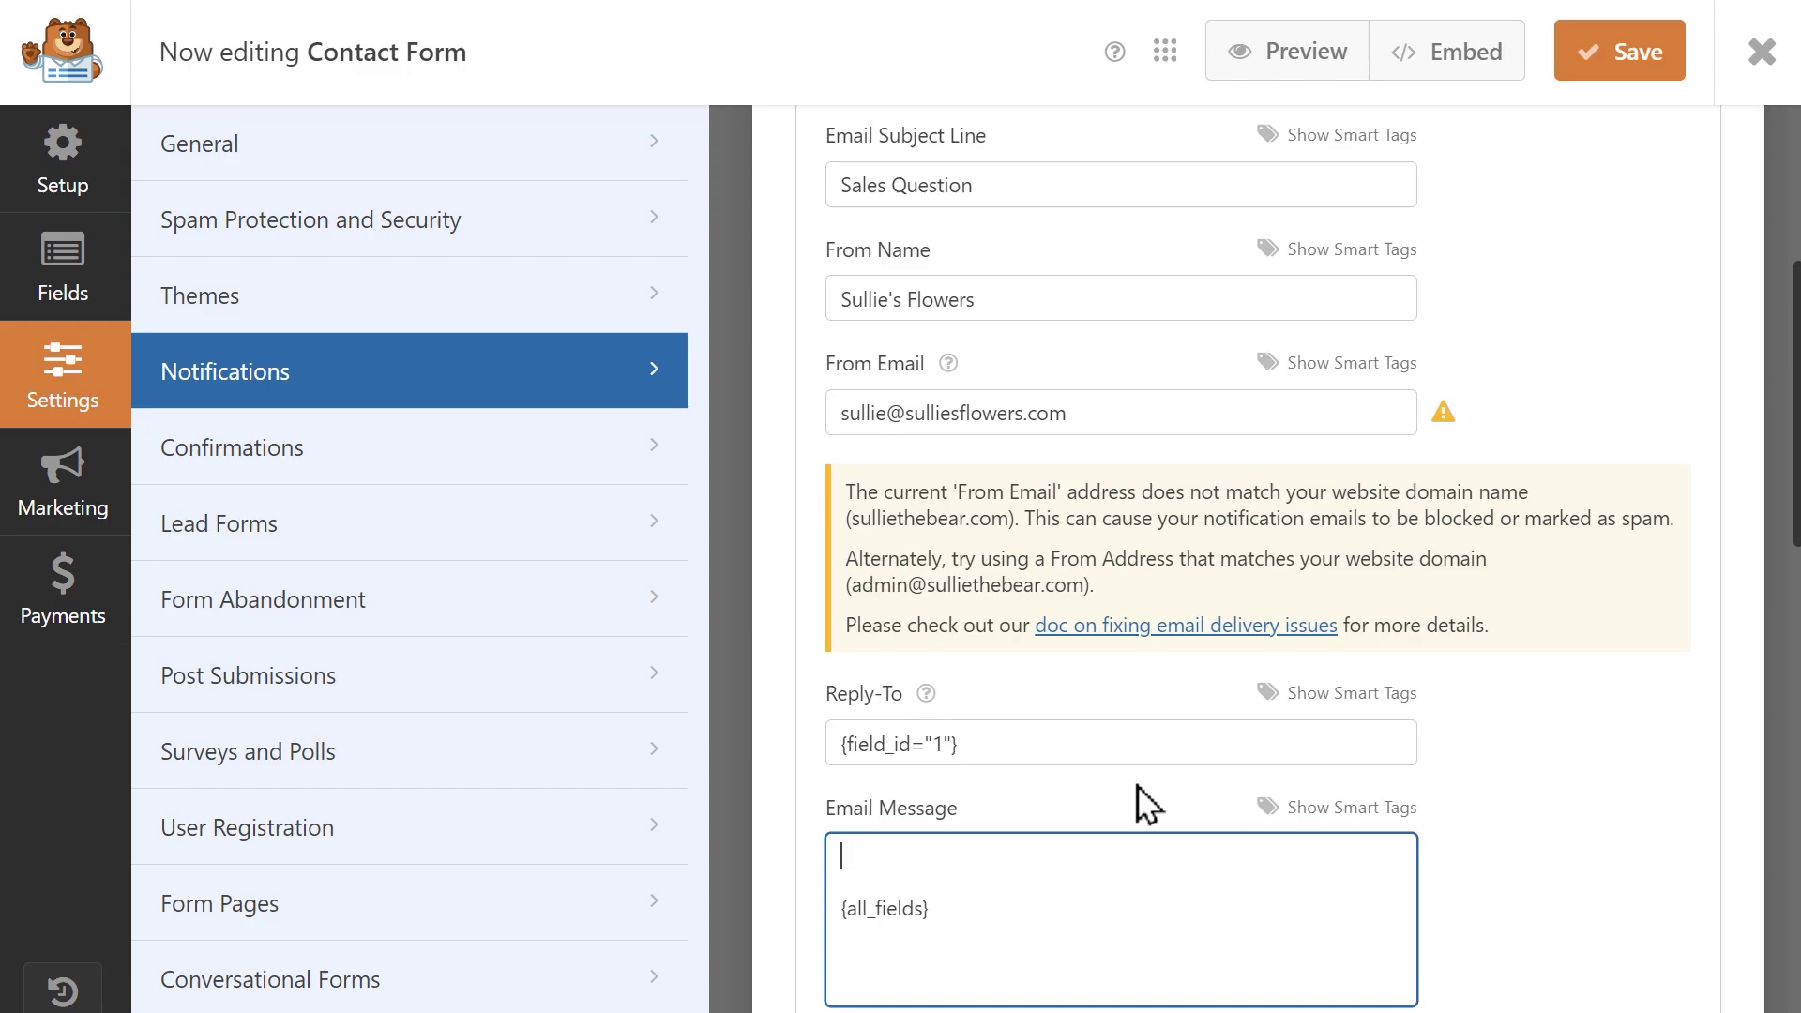
pyautogui.write('Hey there! We have a')
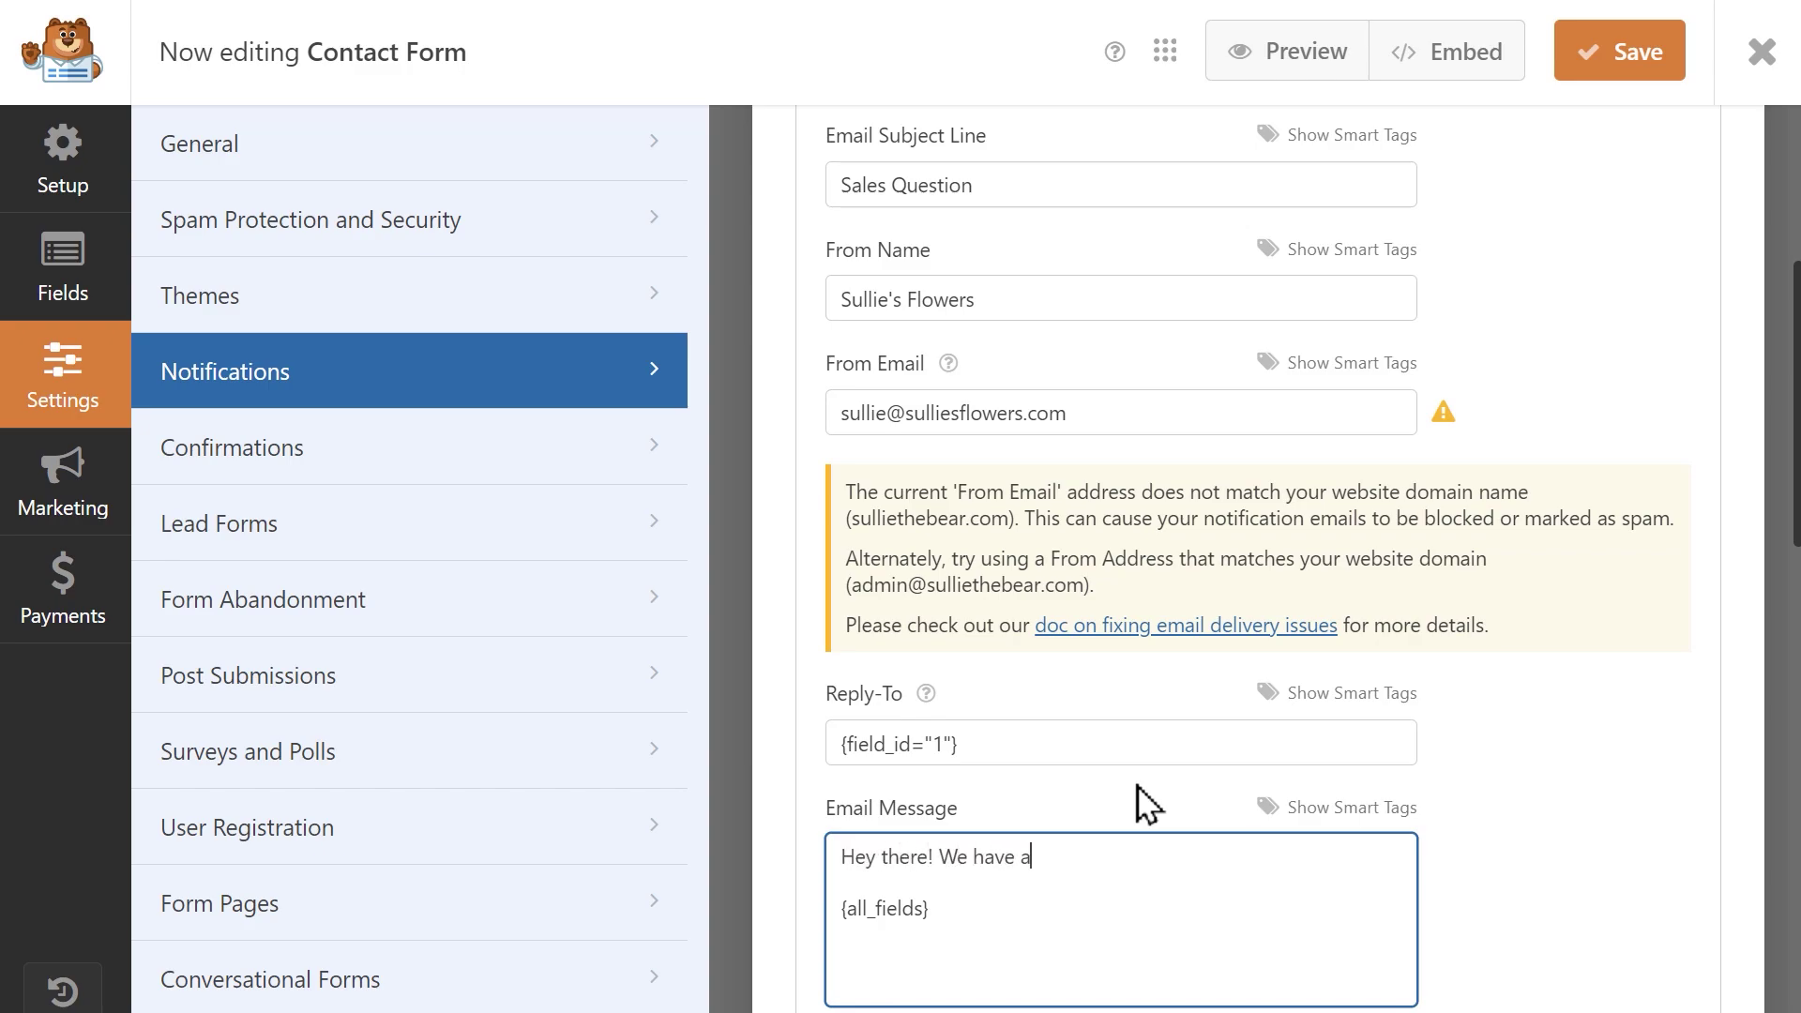
pyautogui.write(' potential customer w ho')
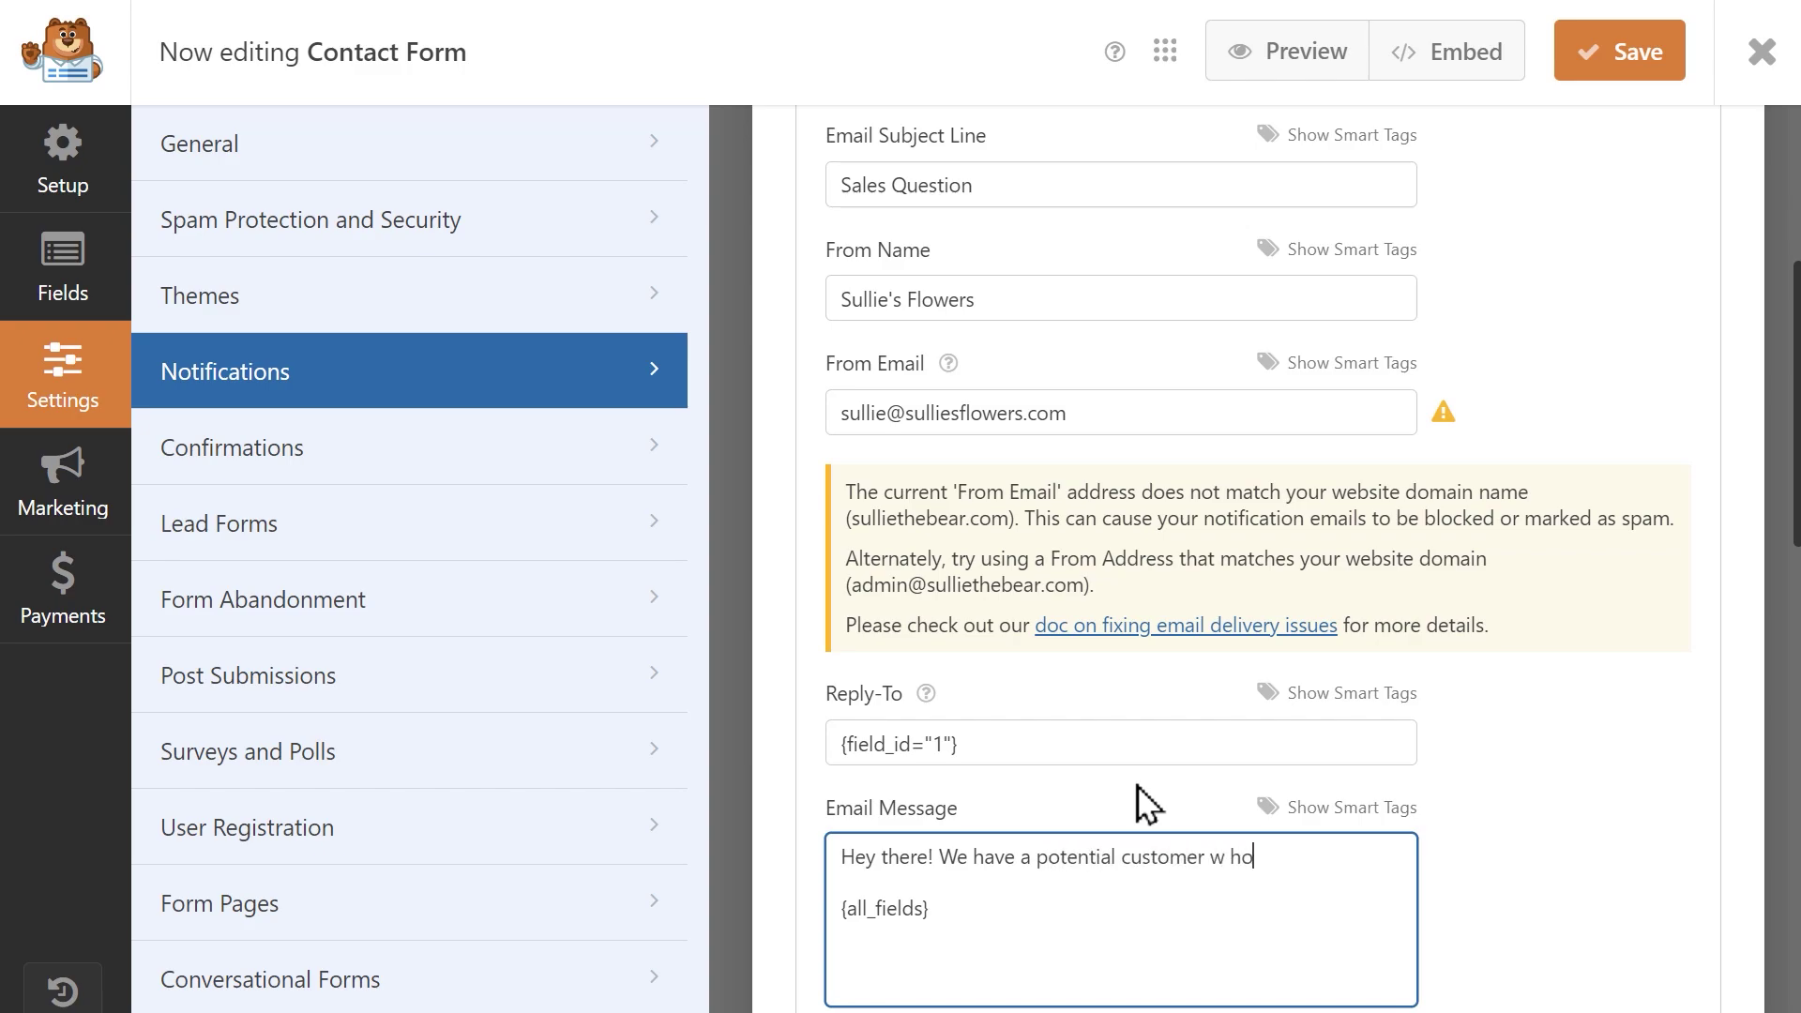
pyautogui.write('ho has a sales')
pyautogui.write('related question for you.')
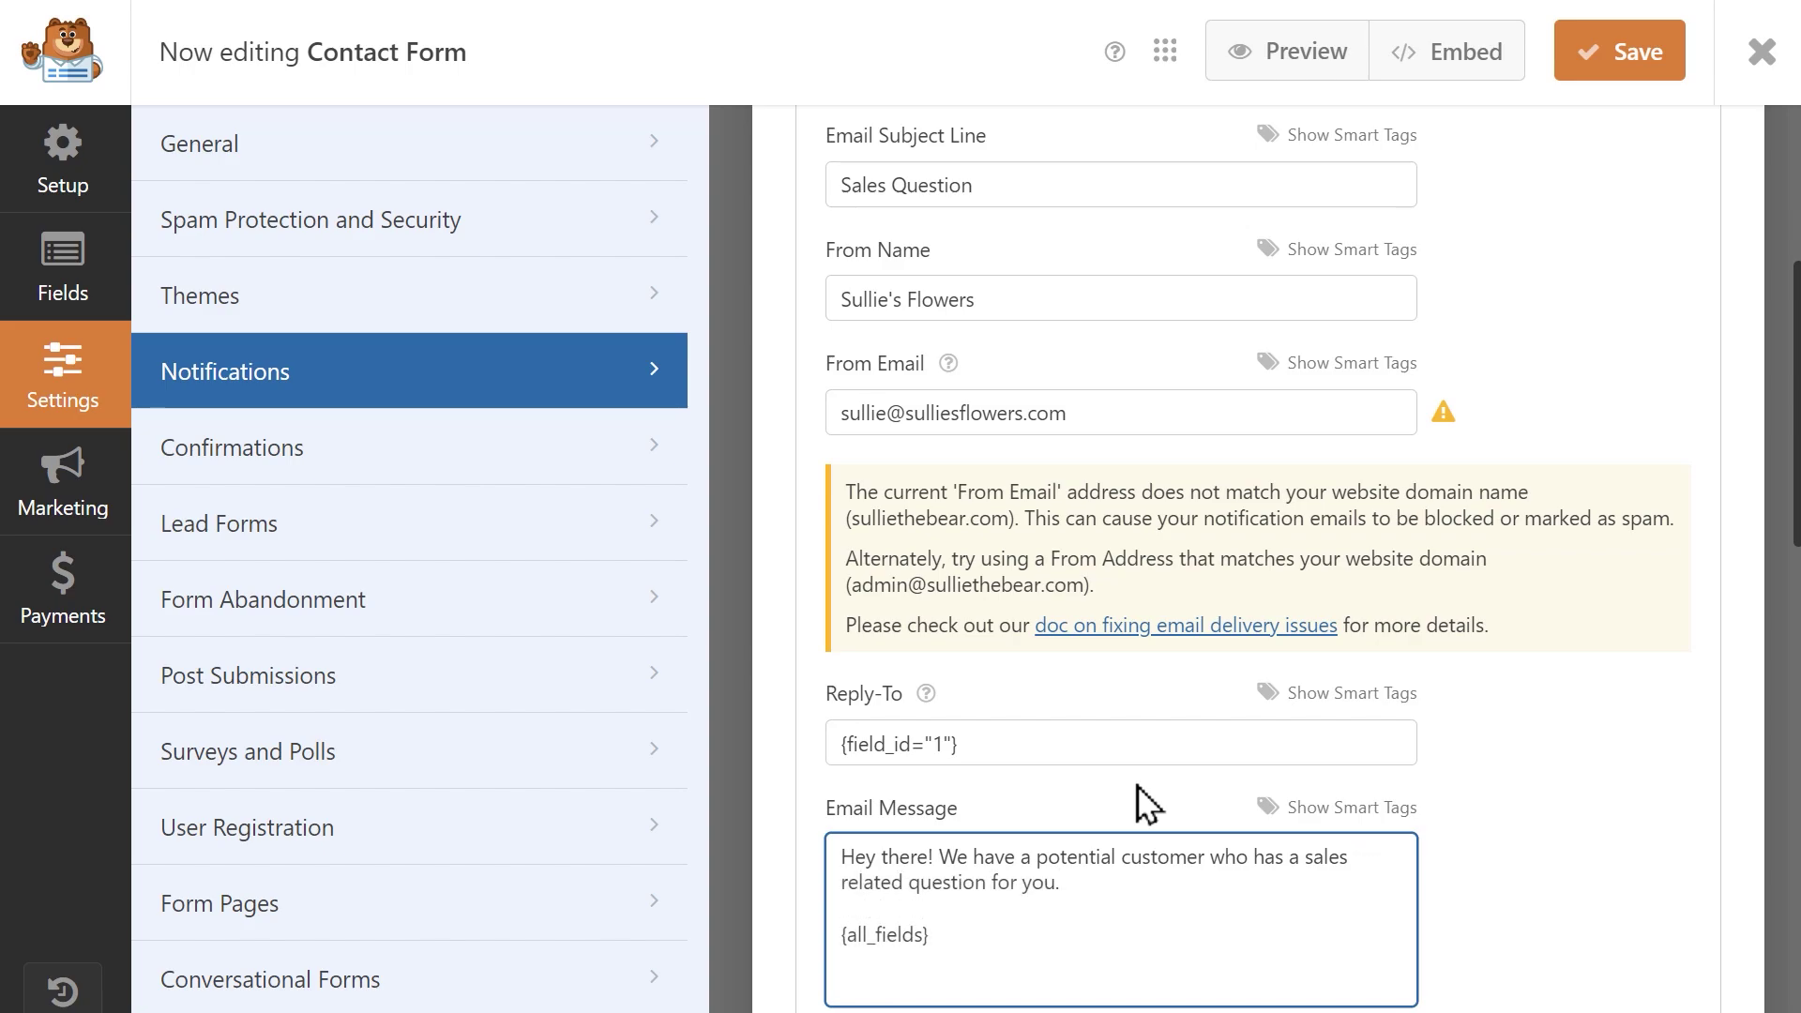
pyautogui.scroll(-5, 1787, 483)
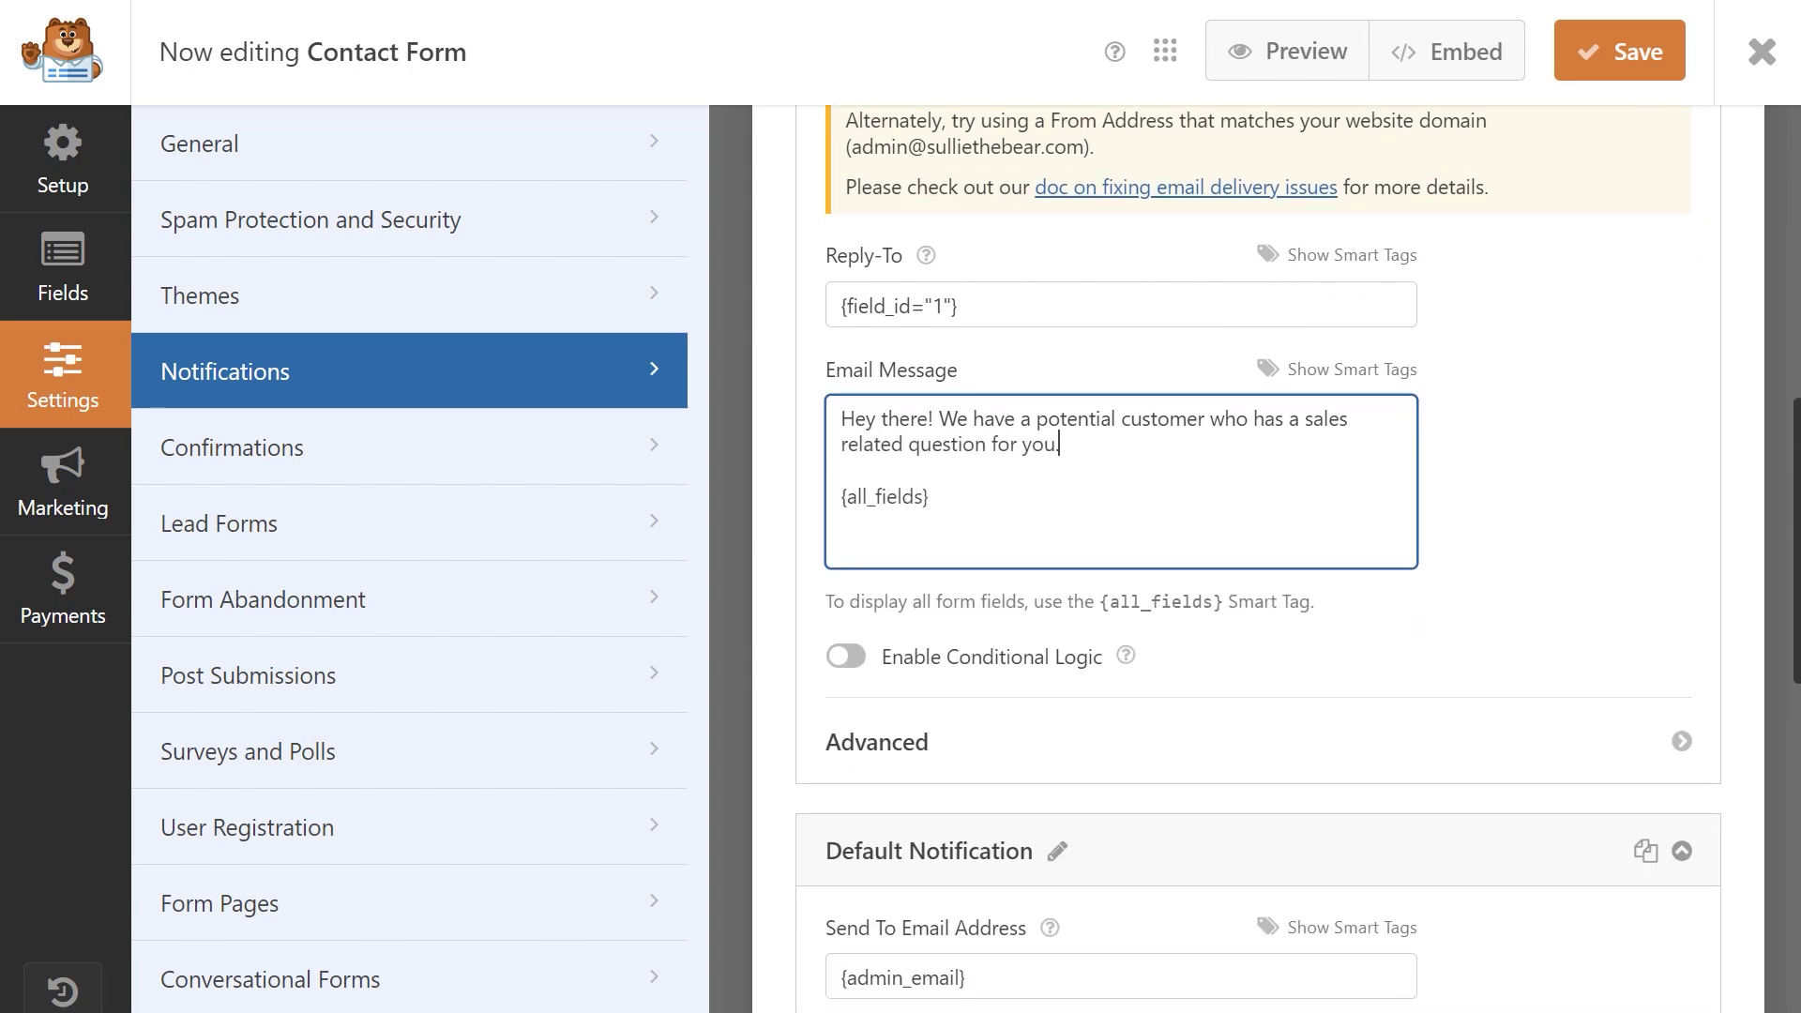
# Enable conditional logic sending only when Reason For Contact is Sales Question, then save the form.
pyautogui.click(848, 660)
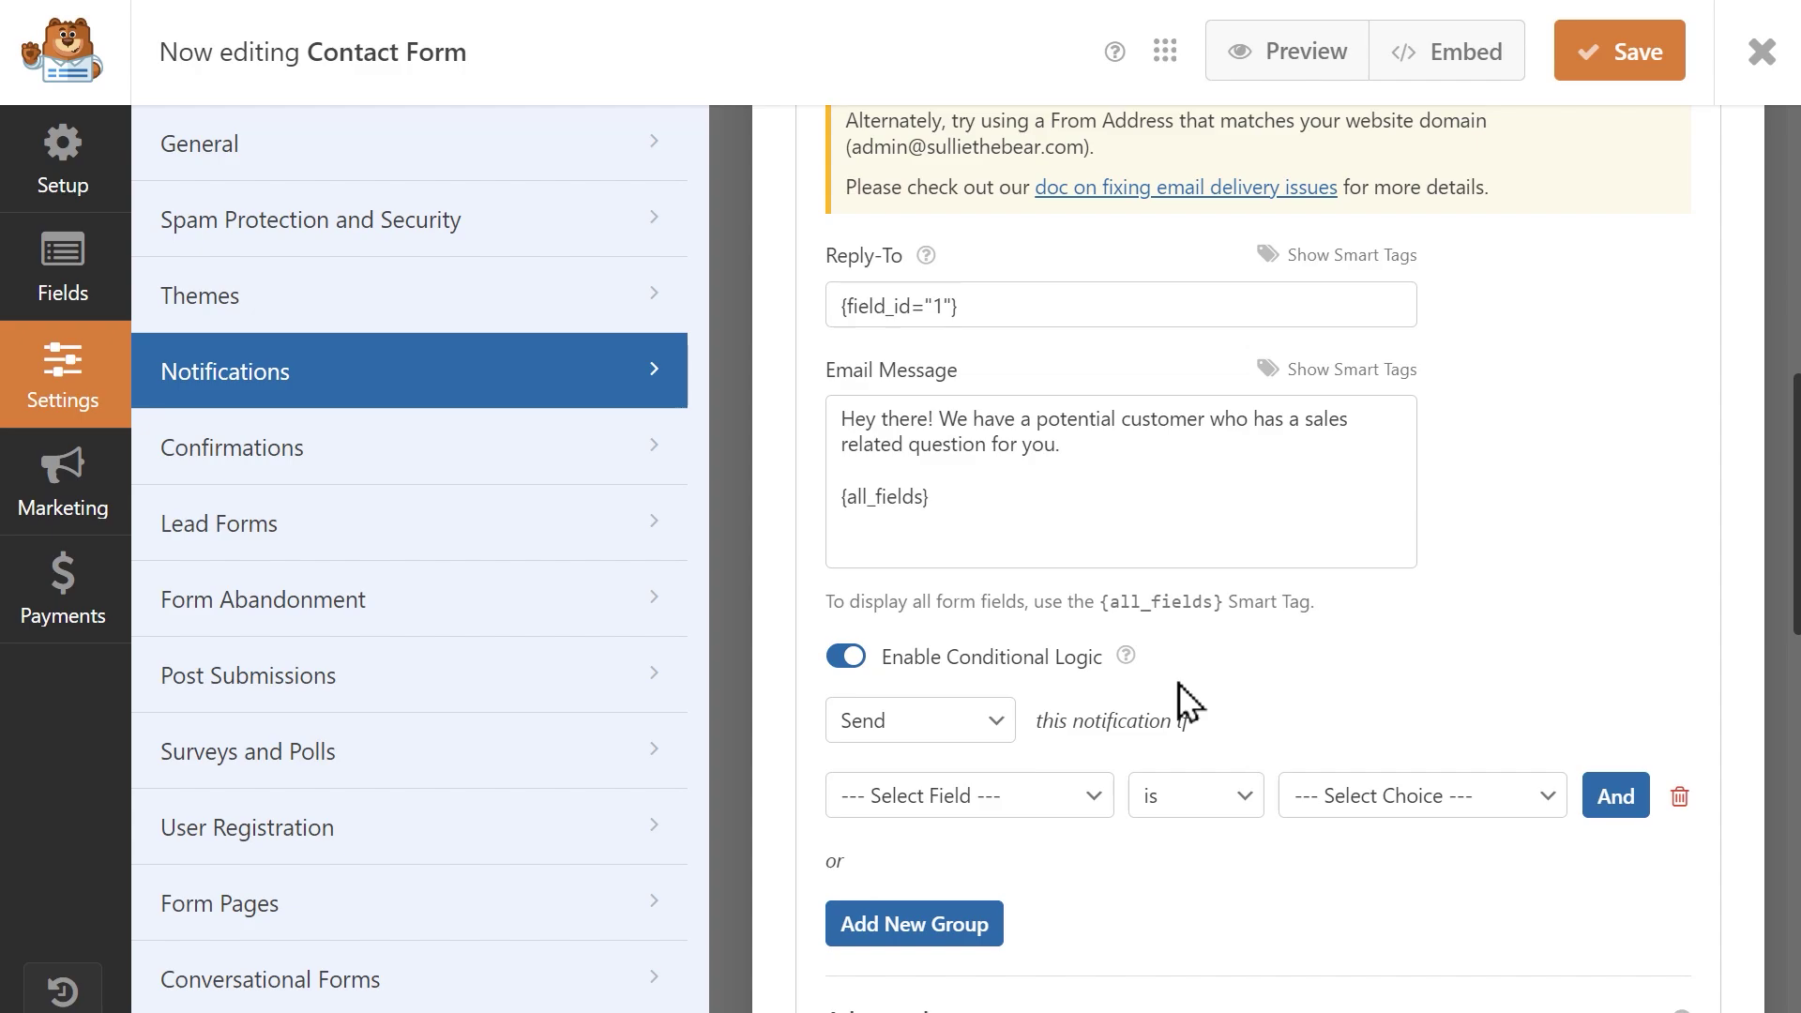
pyautogui.scroll(-2, 1178, 683)
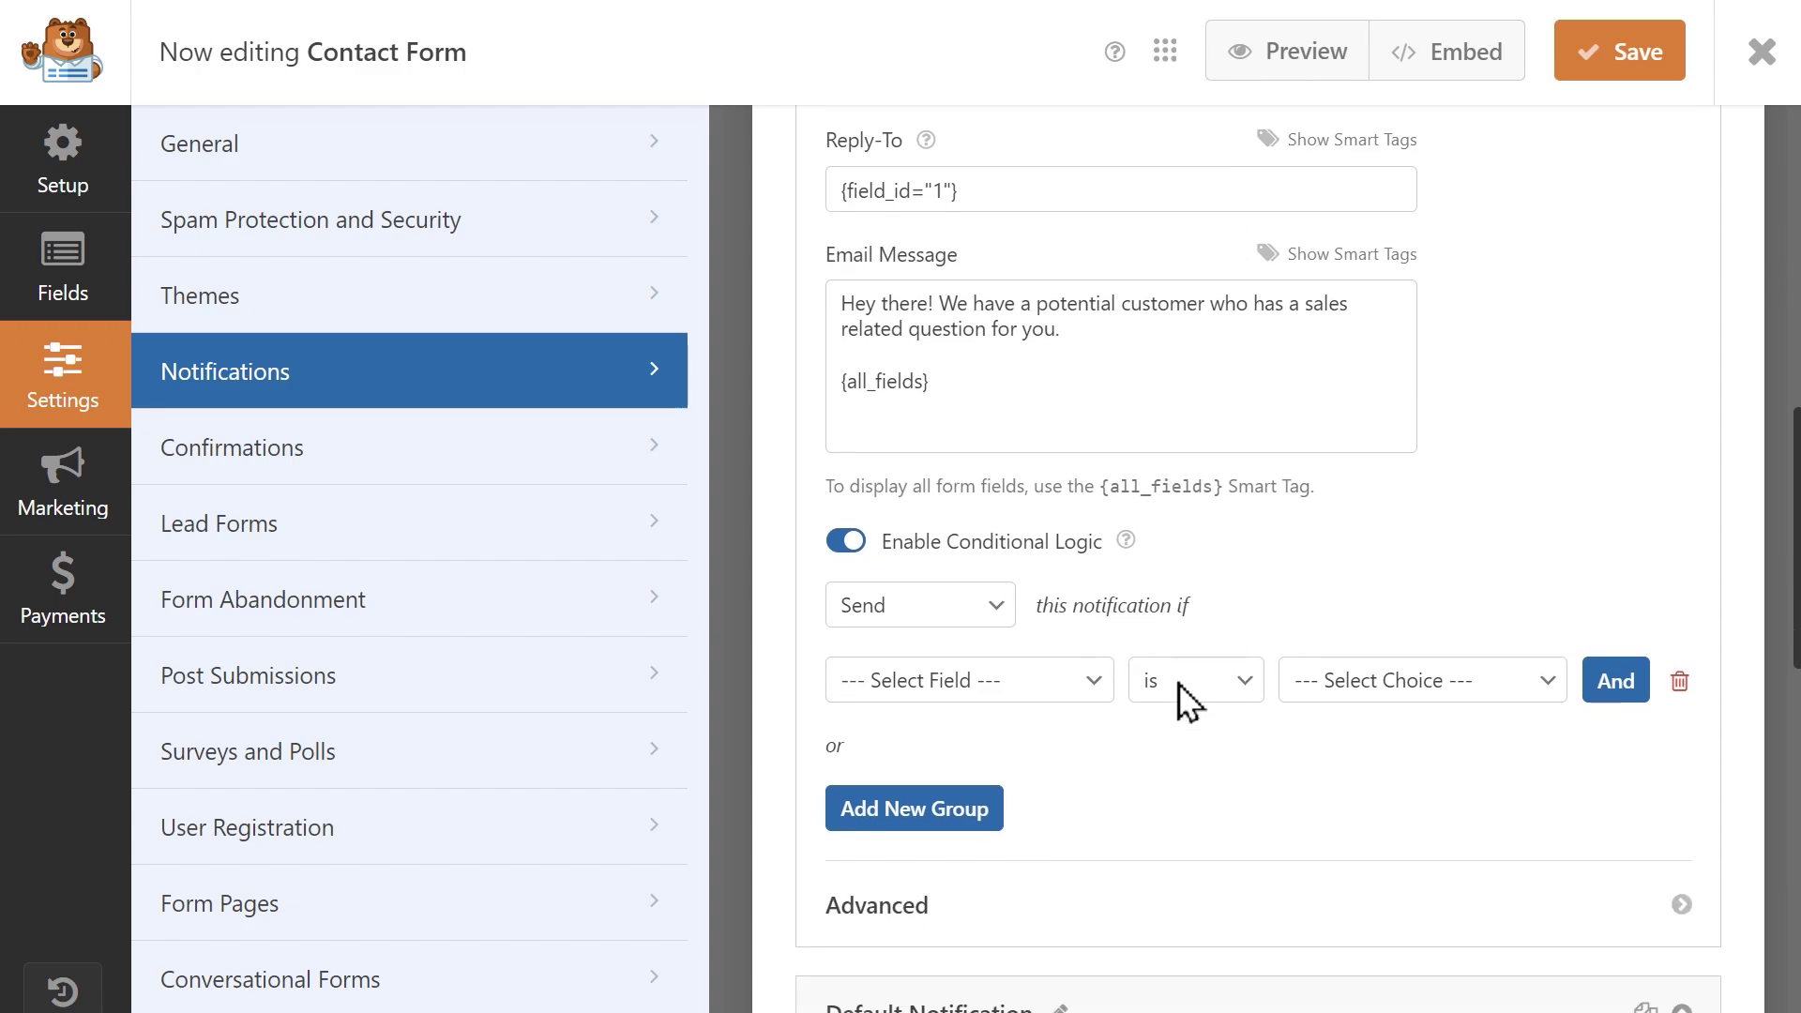
pyautogui.click(1088, 652)
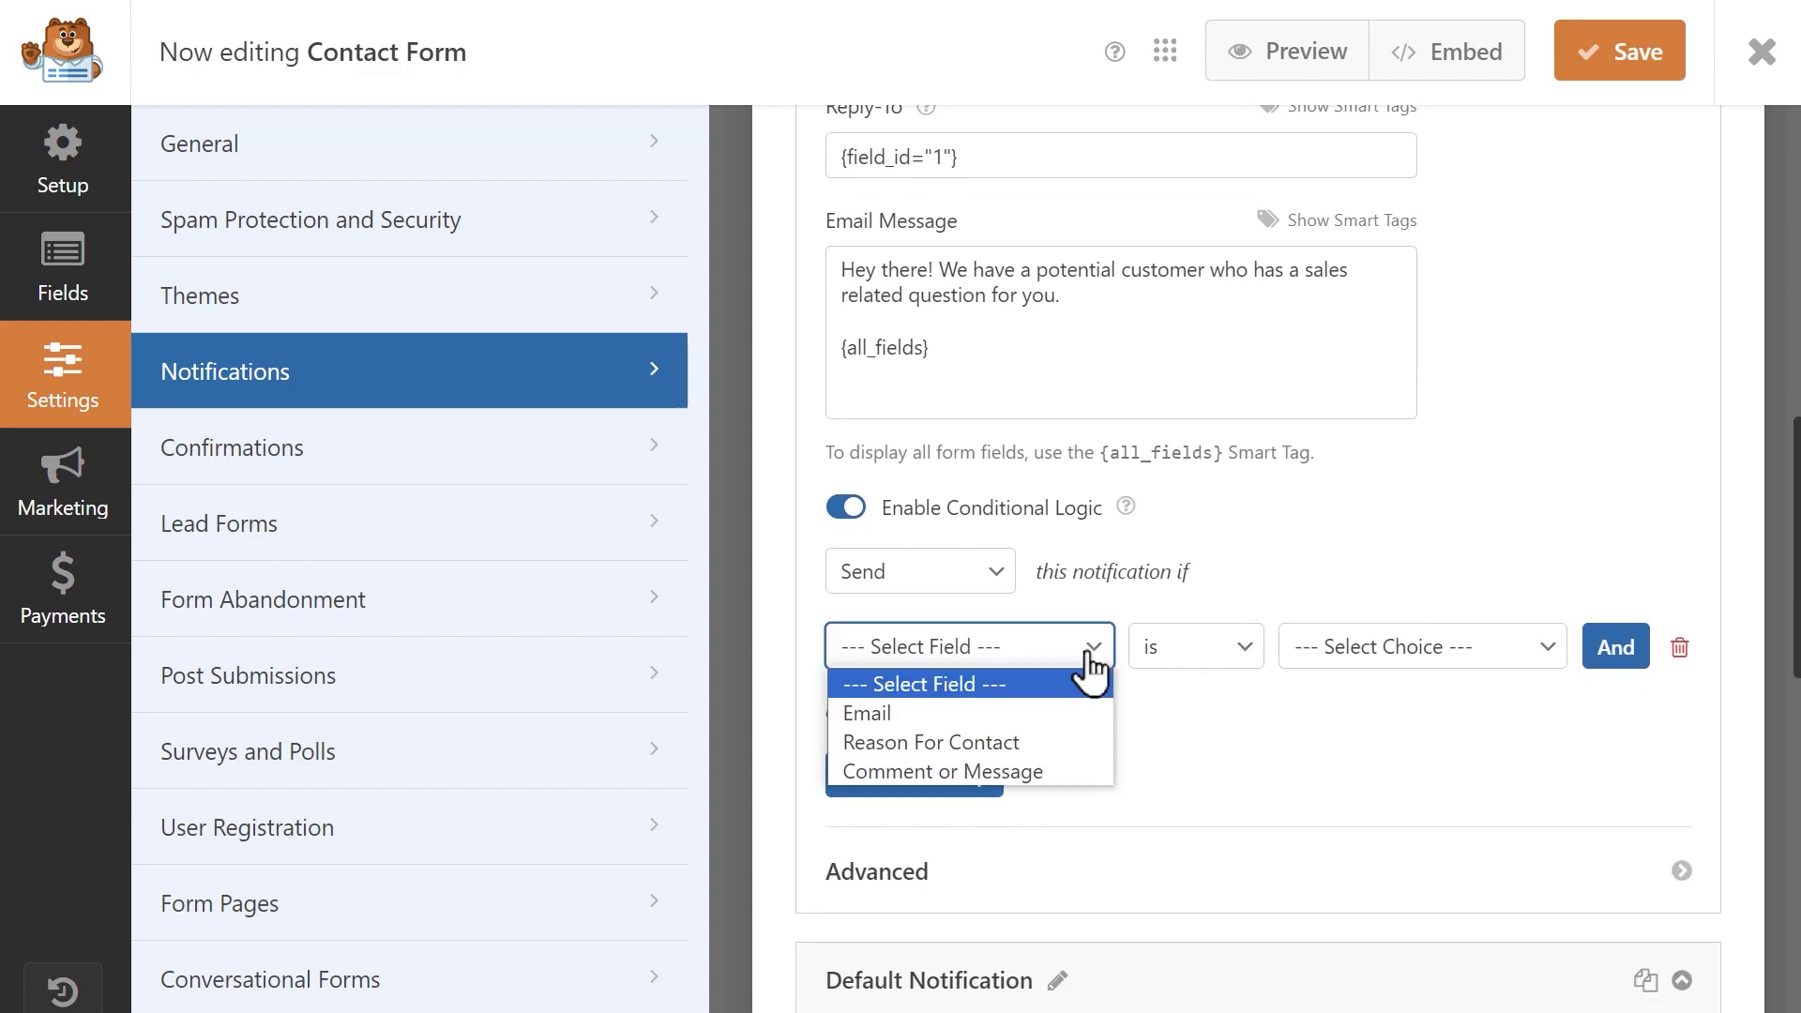
pyautogui.click(1004, 738)
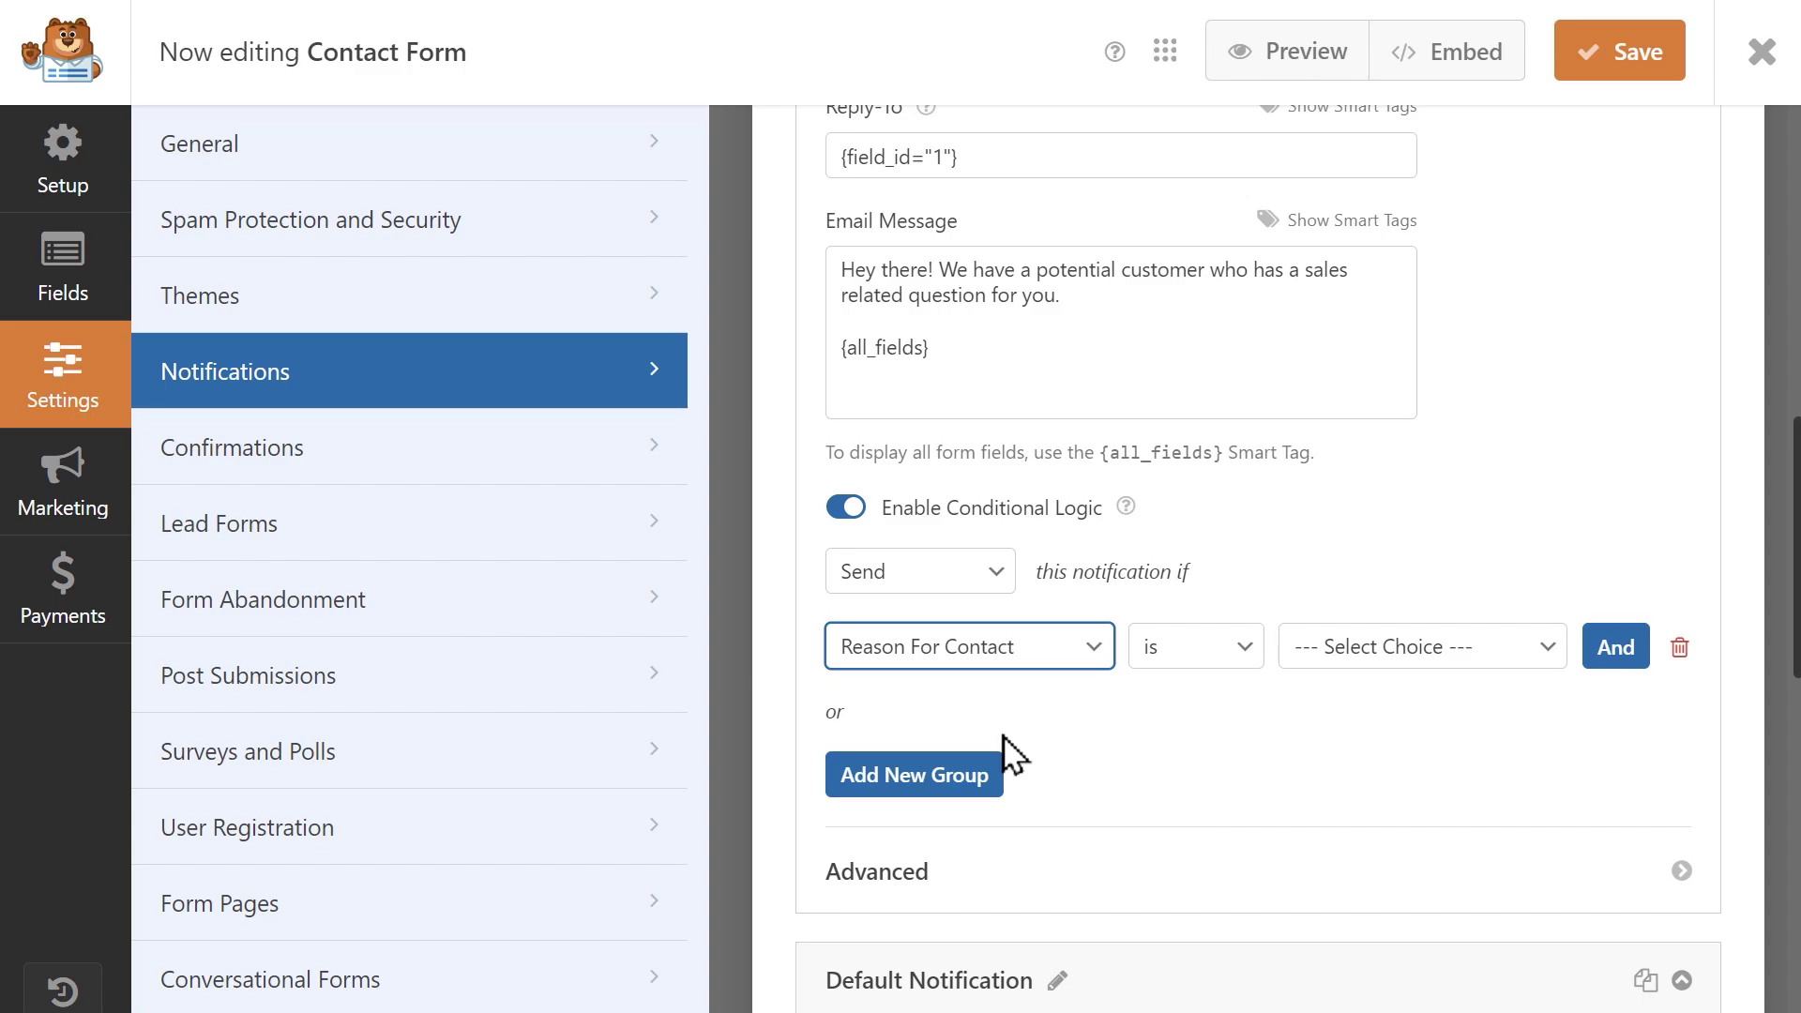
pyautogui.click(1316, 649)
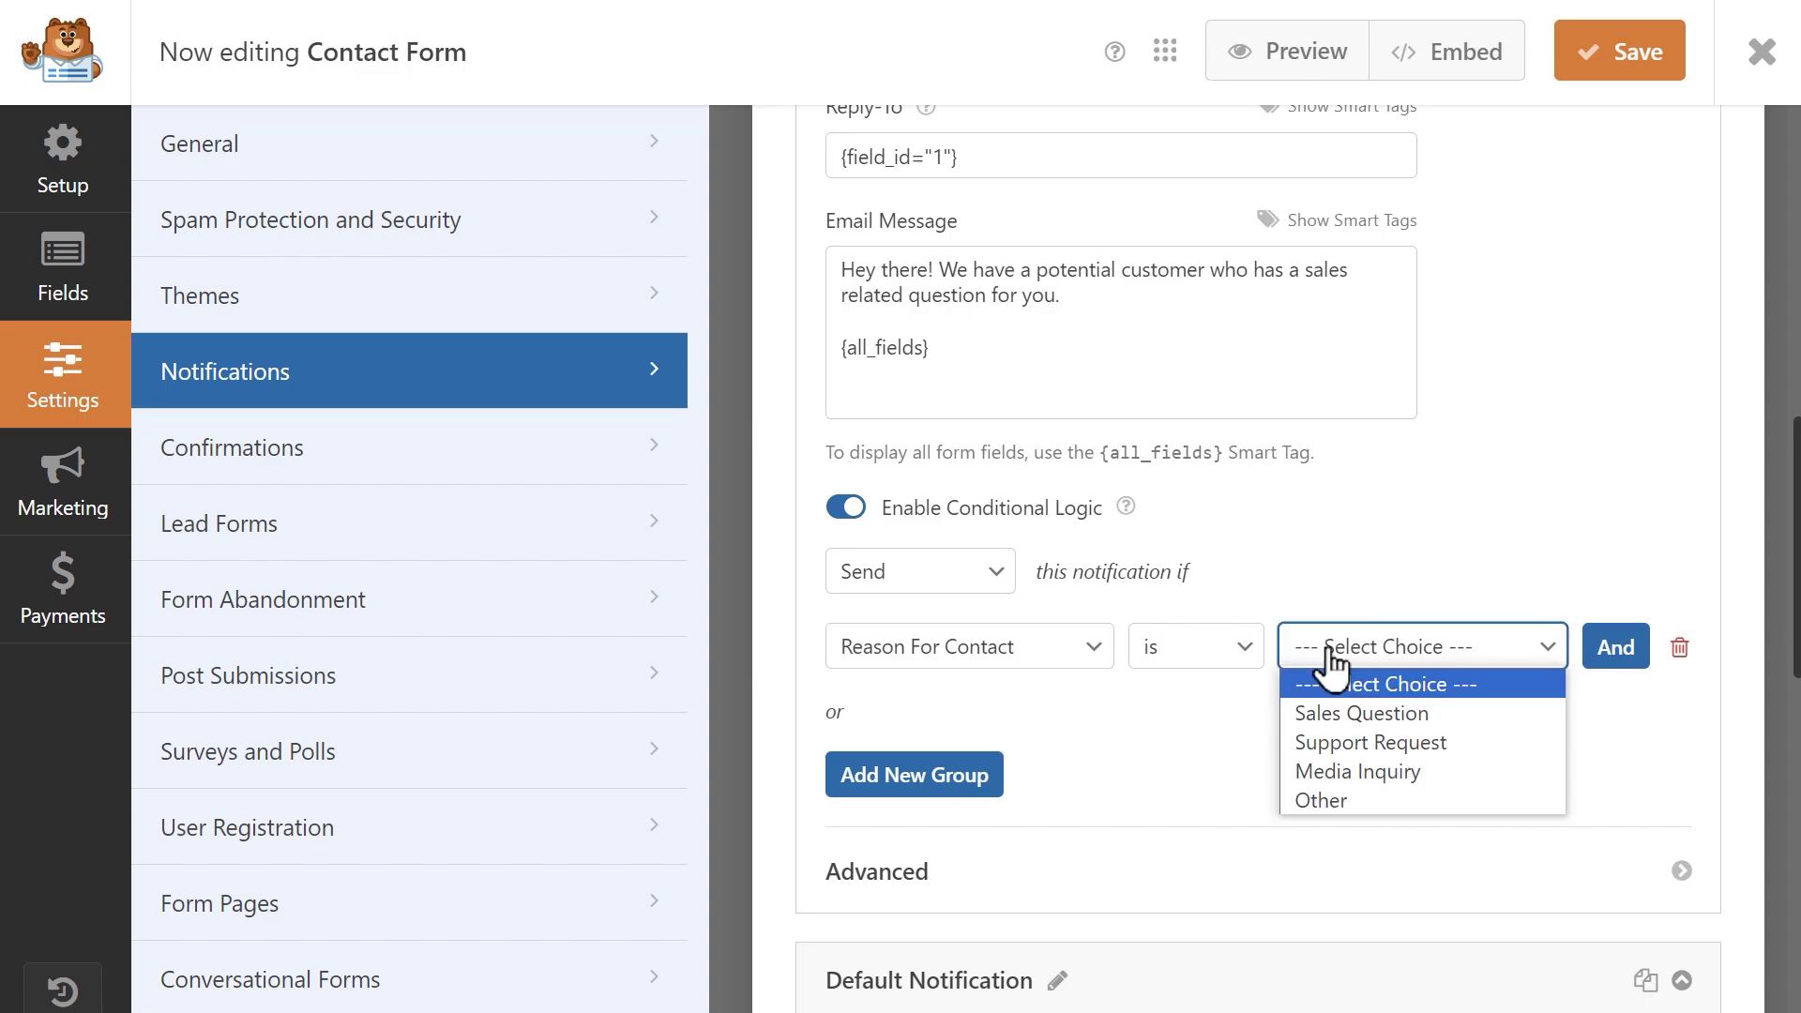
pyautogui.click(1328, 710)
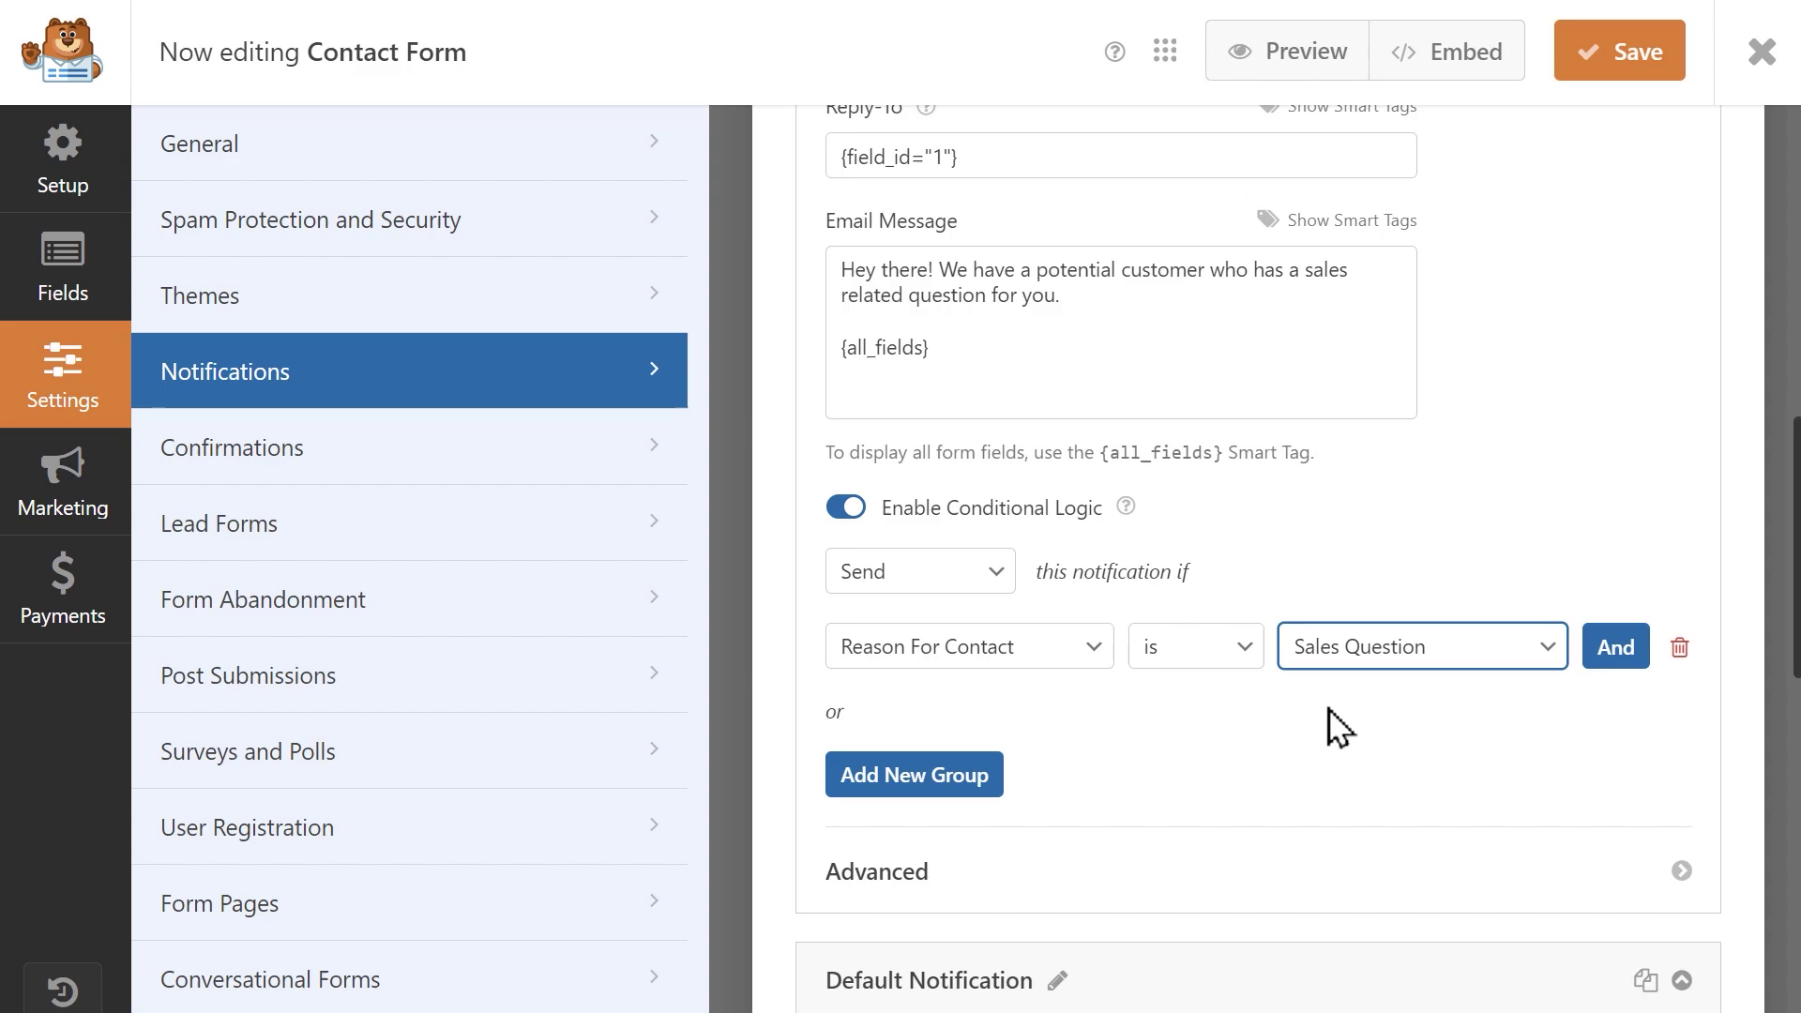
pyautogui.click(1612, 72)
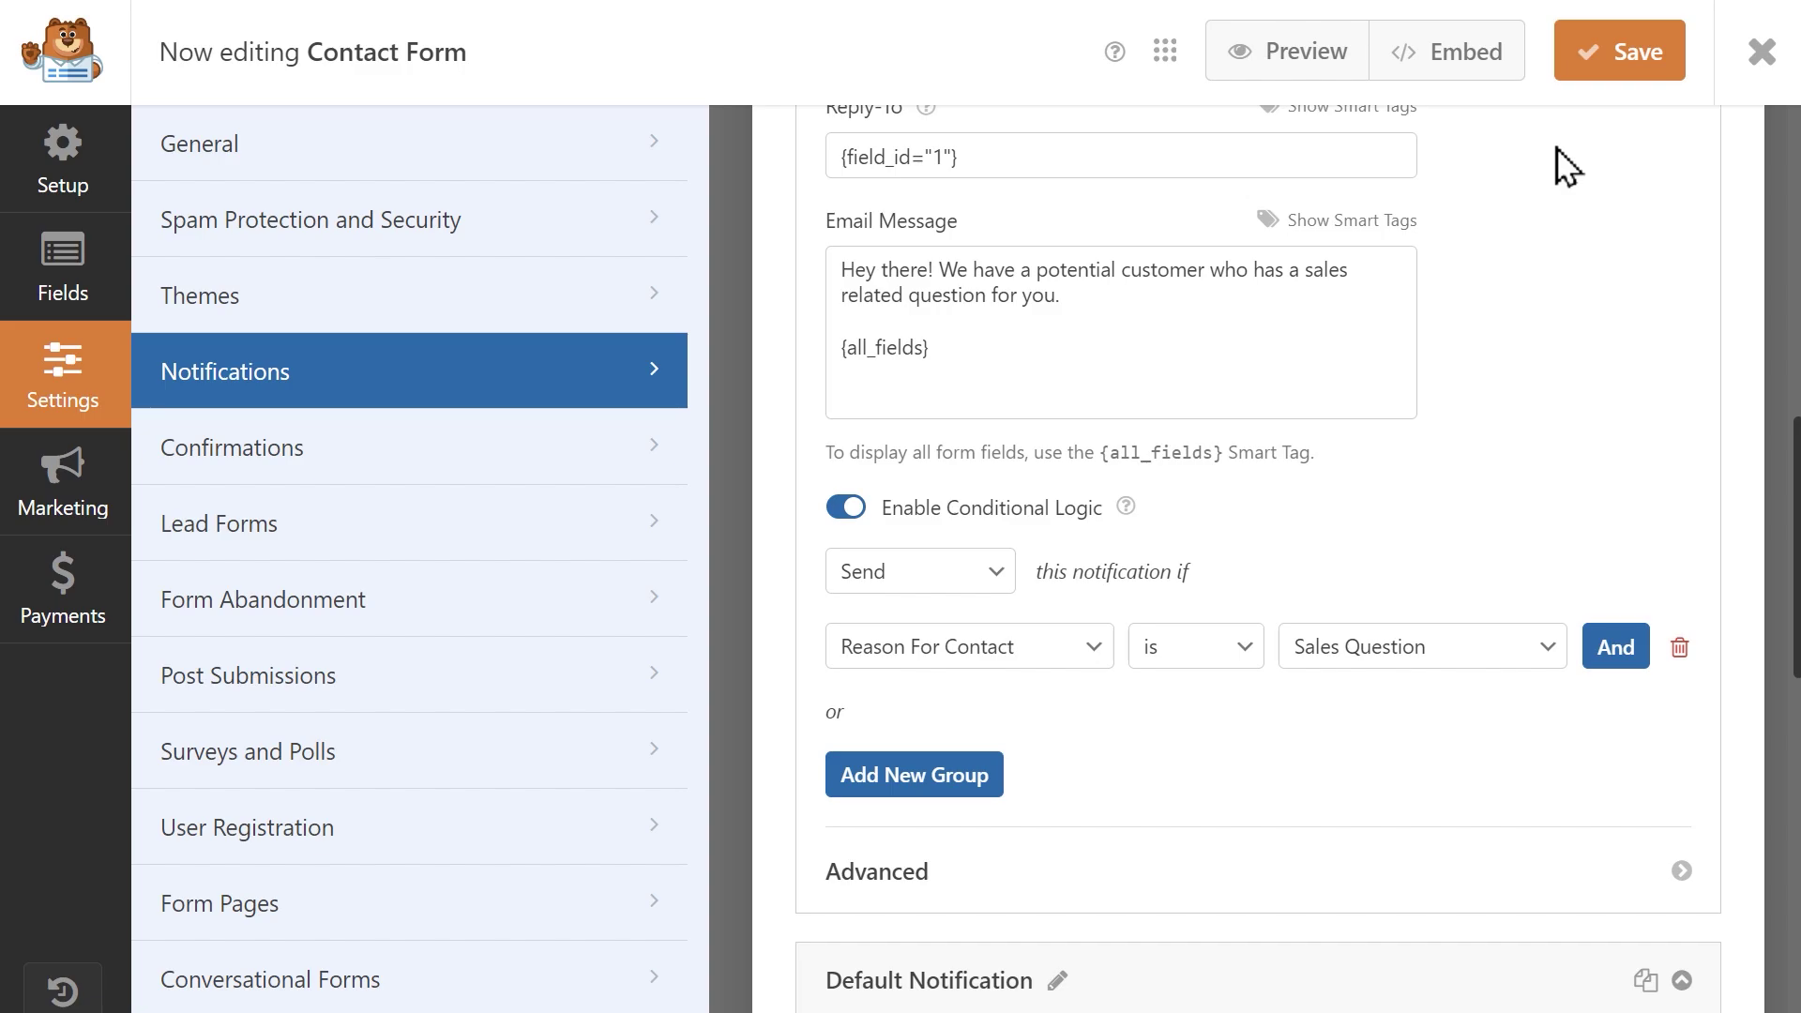
pyautogui.scroll(12, 1565, 167)
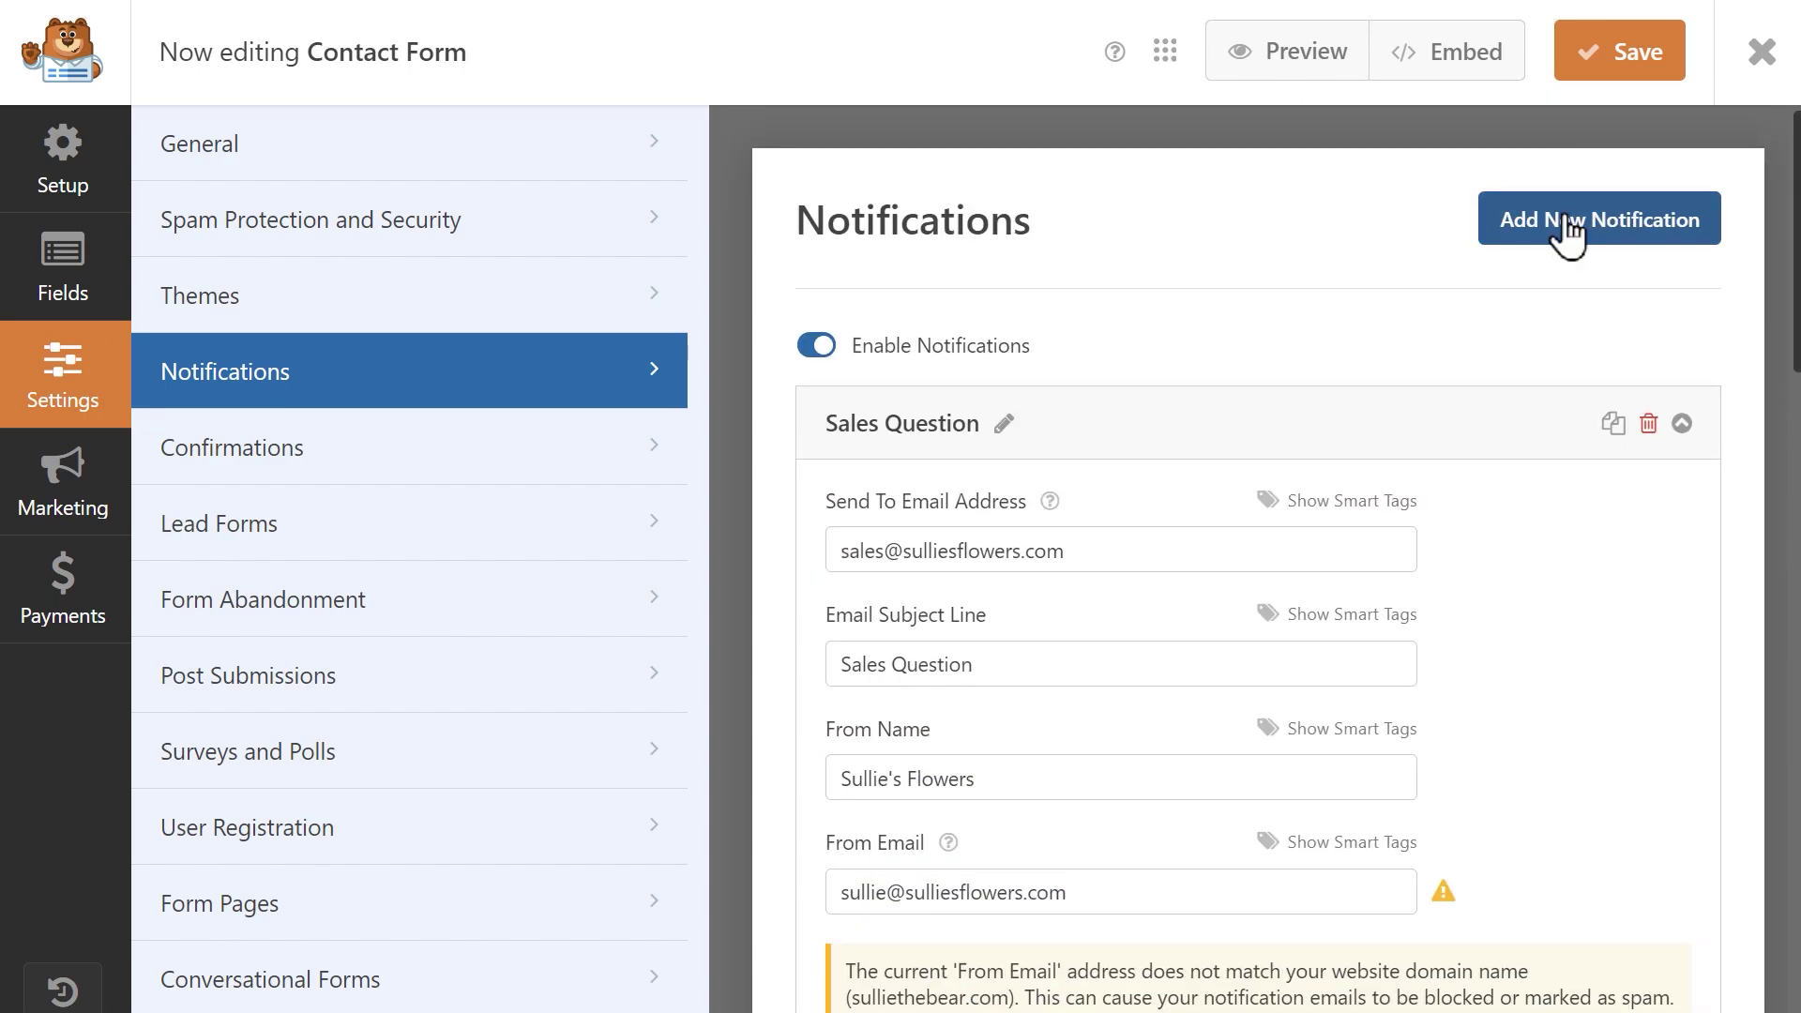
# Create a 'Media Inquiries' notification sent to the media e-mail address with subject 'Media Inquiry'.
pyautogui.click(1564, 221)
pyautogui.write('Media Inquiries')
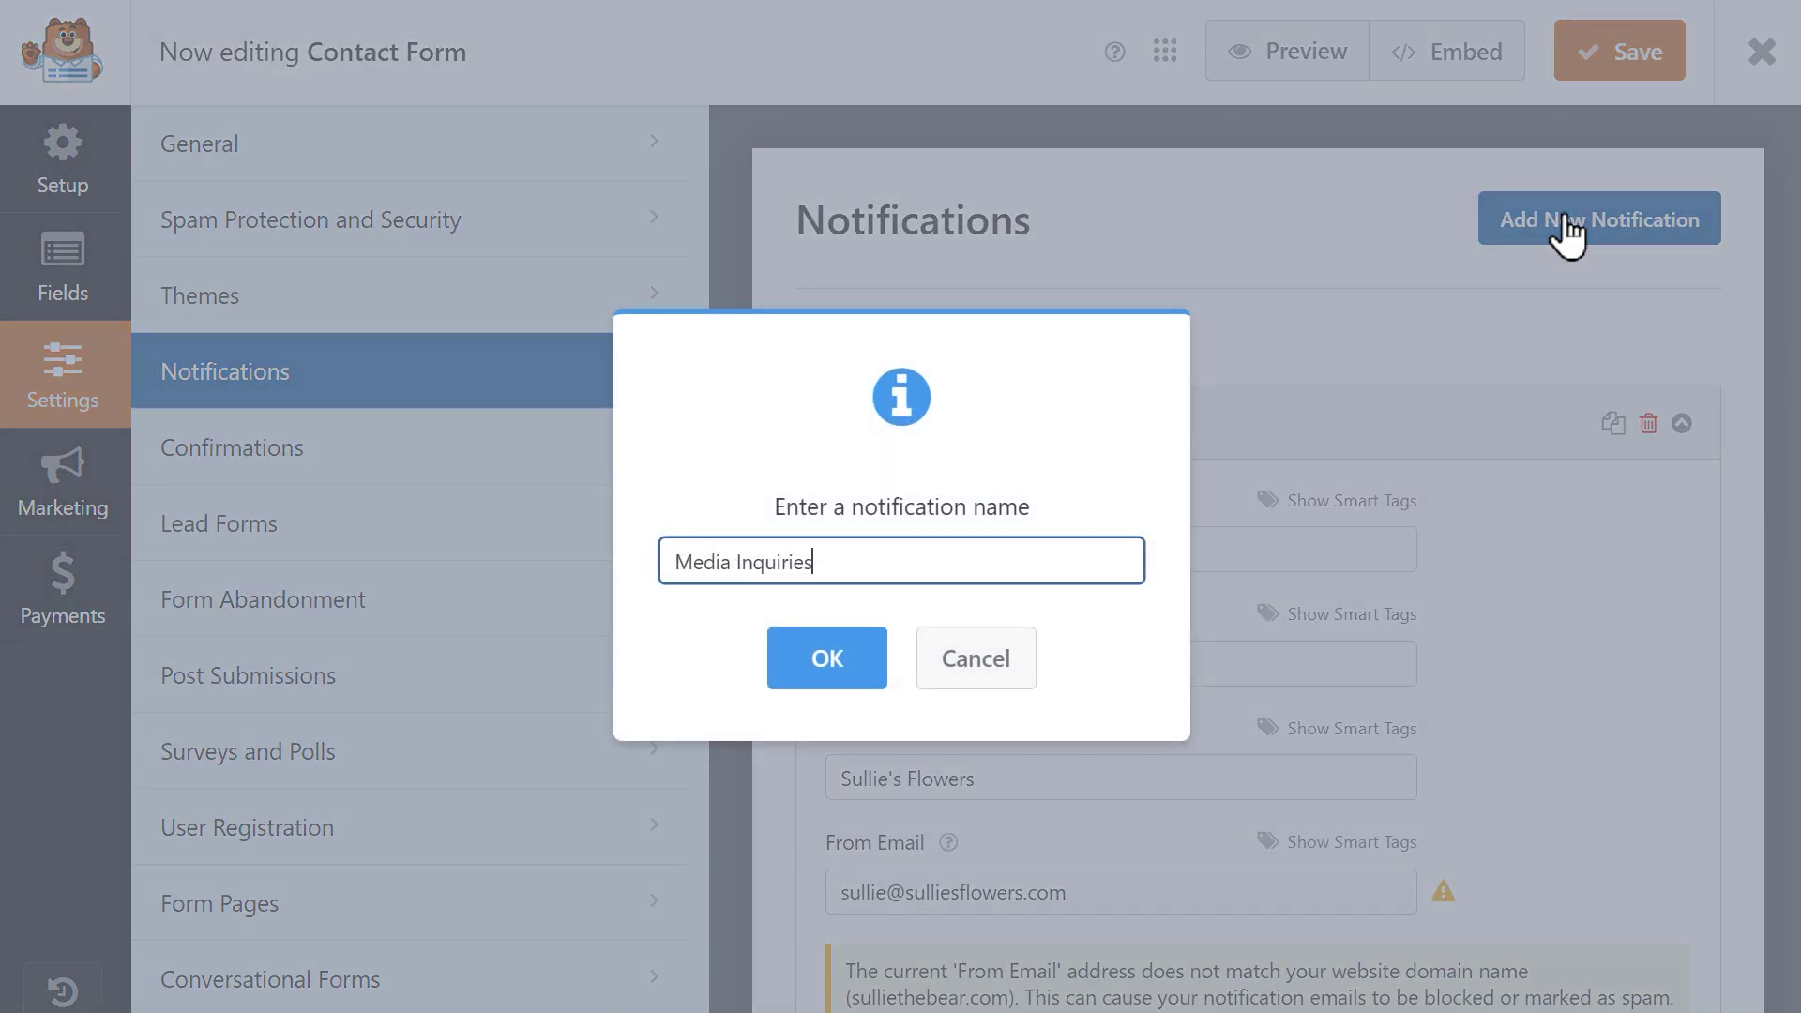
pyautogui.press('Return')
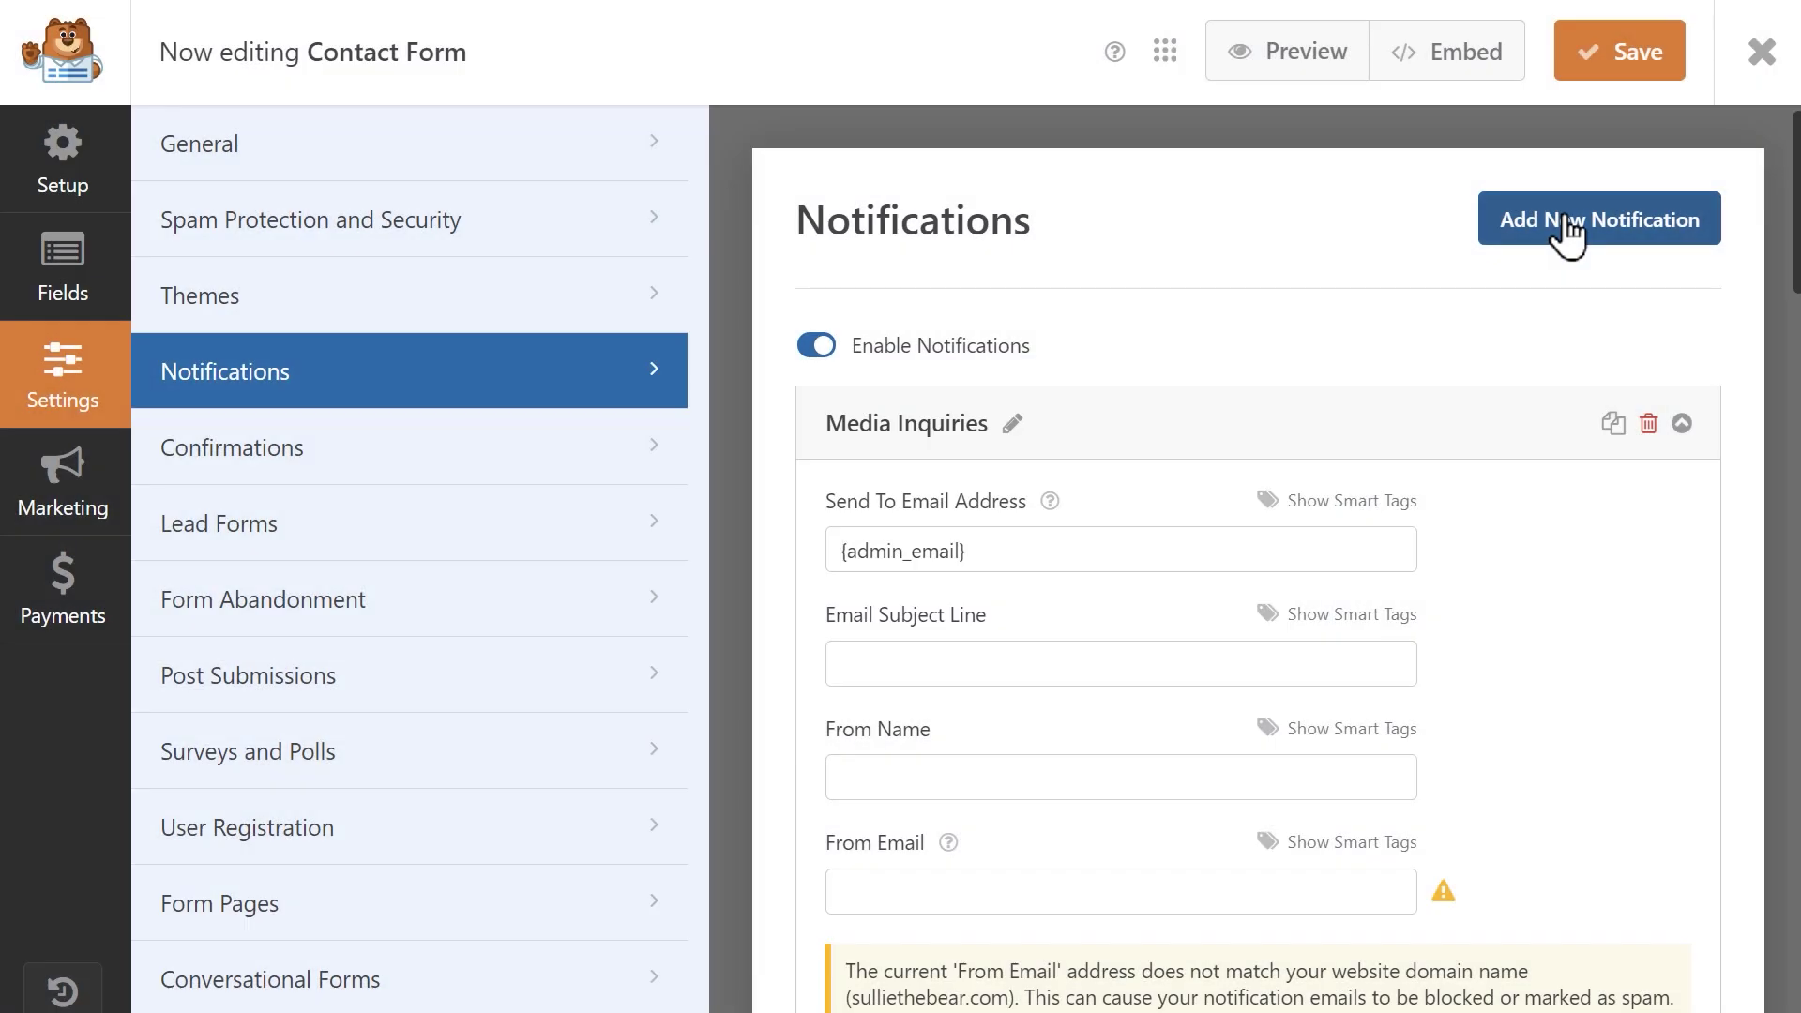
pyautogui.click(1376, 540)
pyautogui.hotkey('ctrl', 'a')
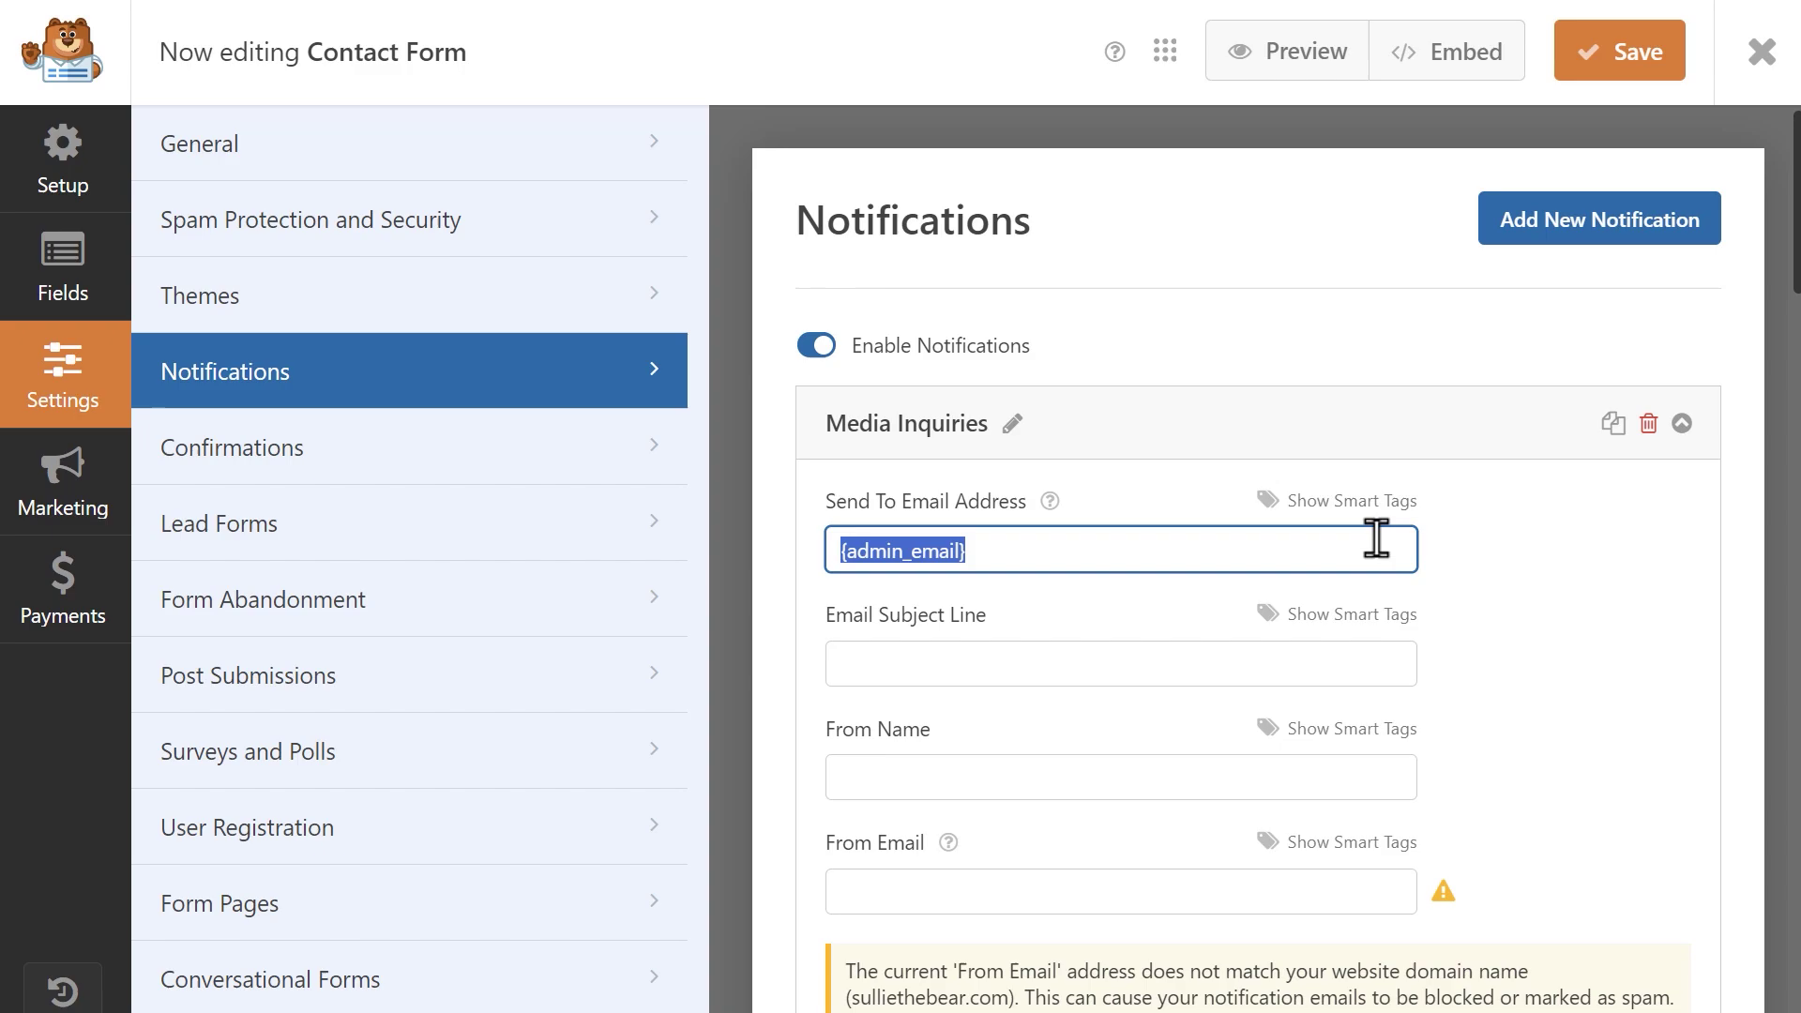
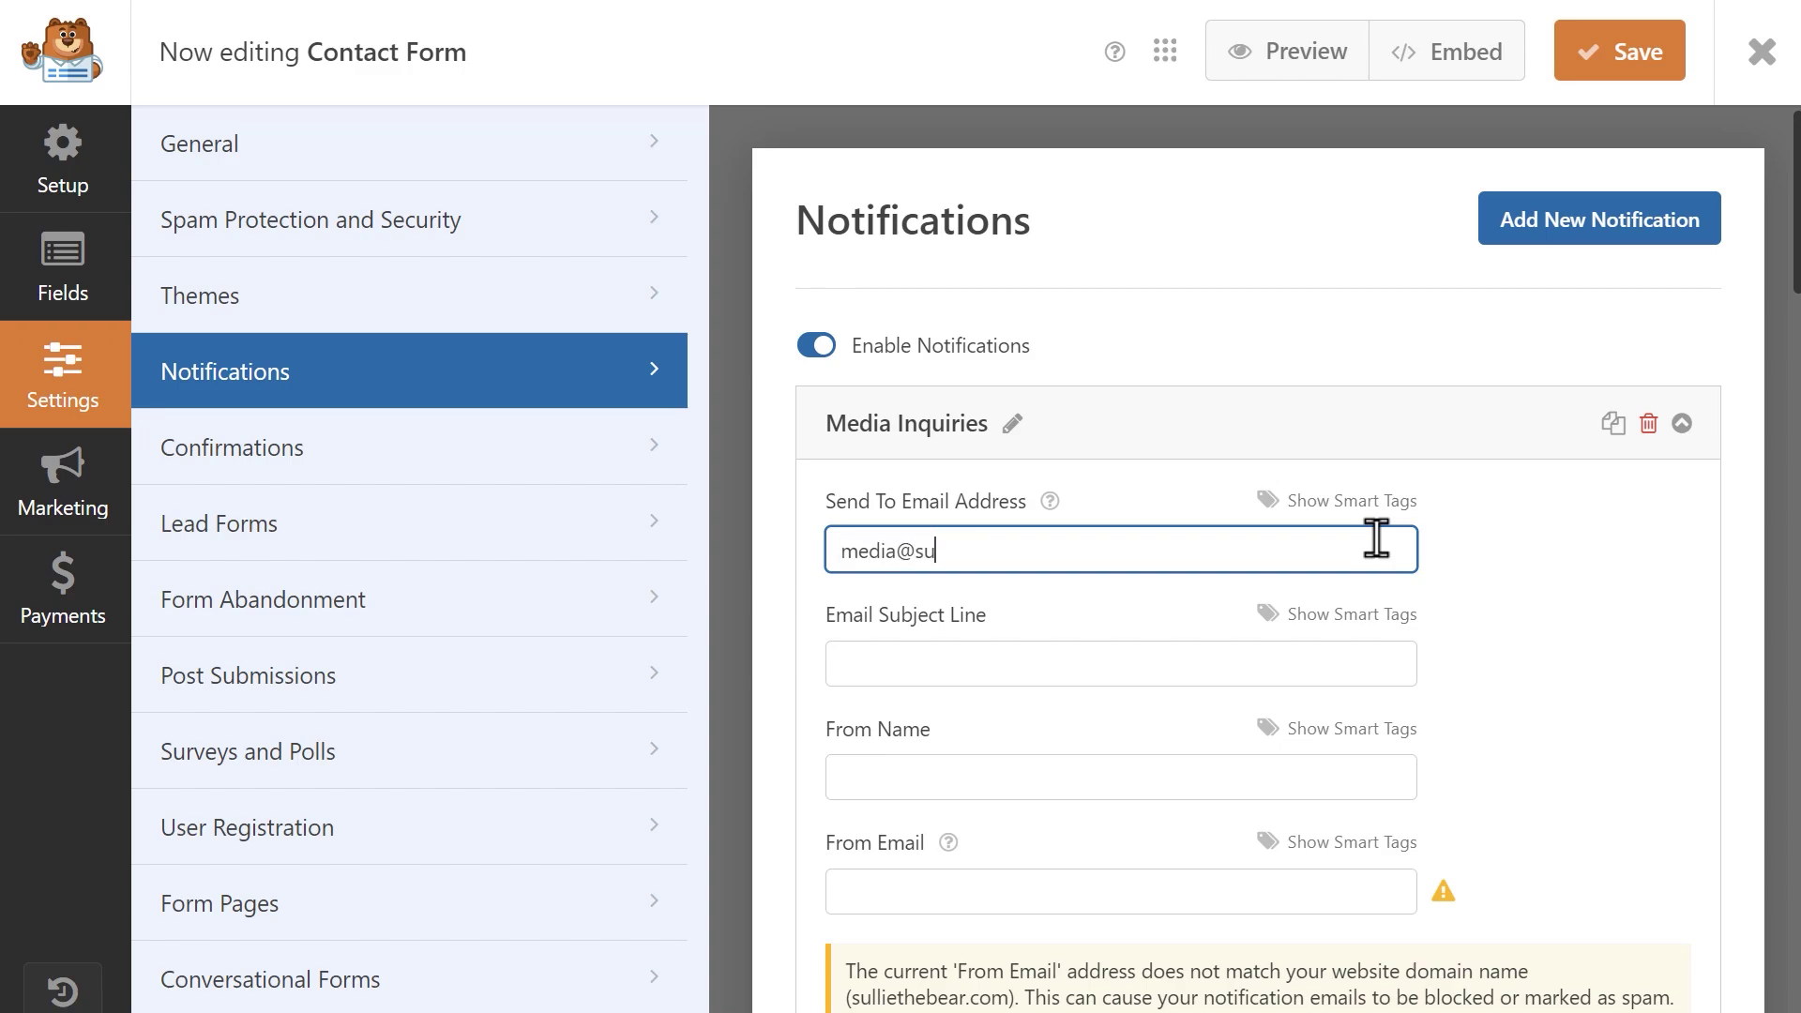
pyautogui.press('Tab')
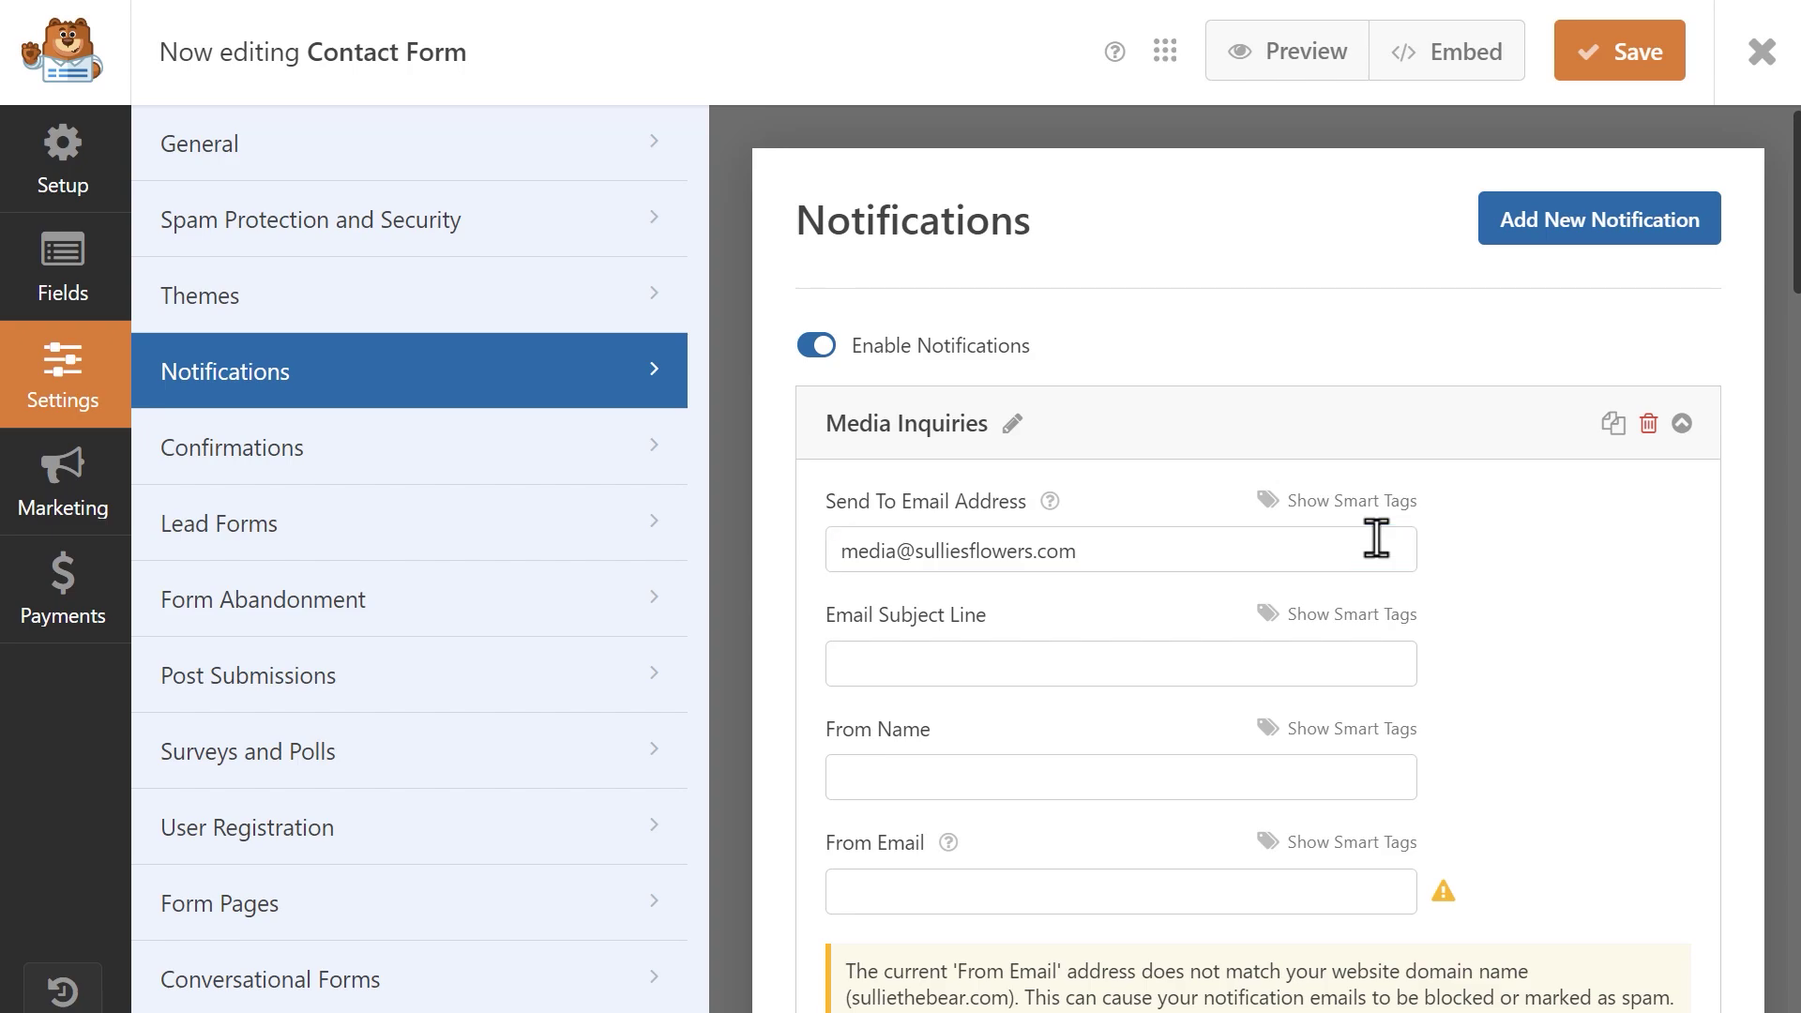
pyautogui.write('Media Inquiry')
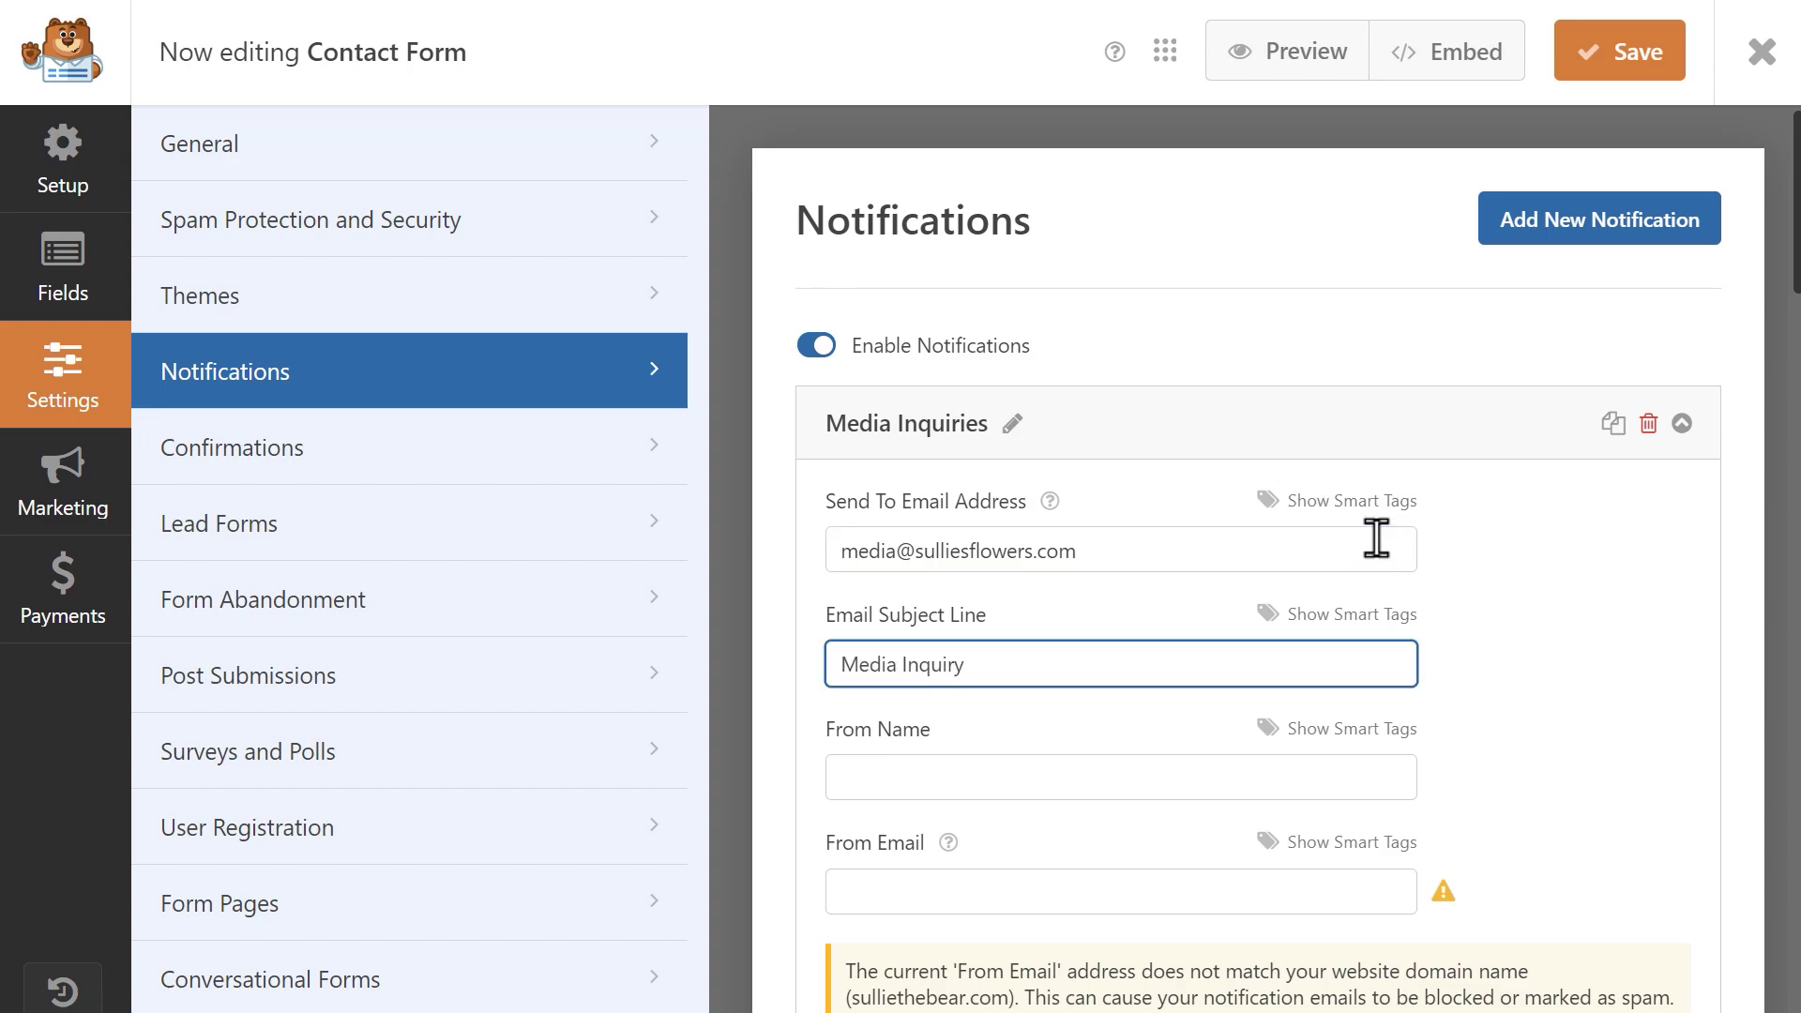
# Send it only when Reason For Contact is Media Inquiry, and save the form.
pyautogui.click(1110, 674)
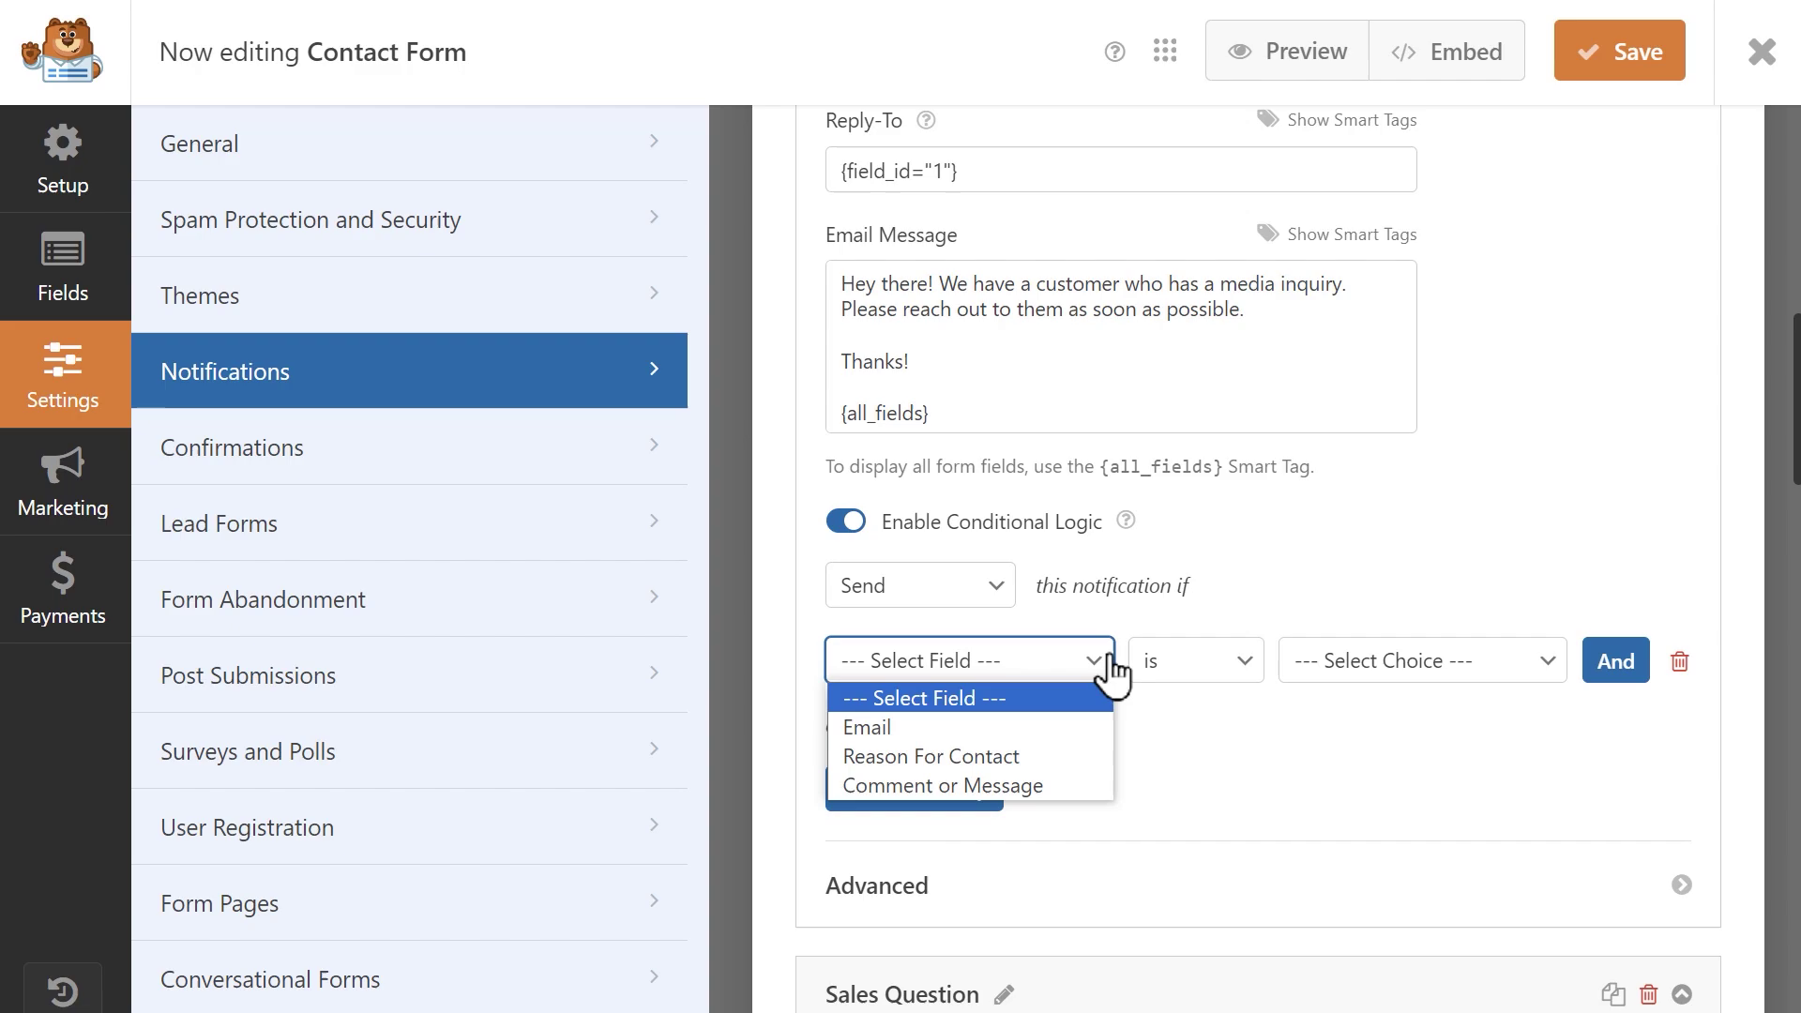
pyautogui.click(1059, 759)
pyautogui.click(1450, 668)
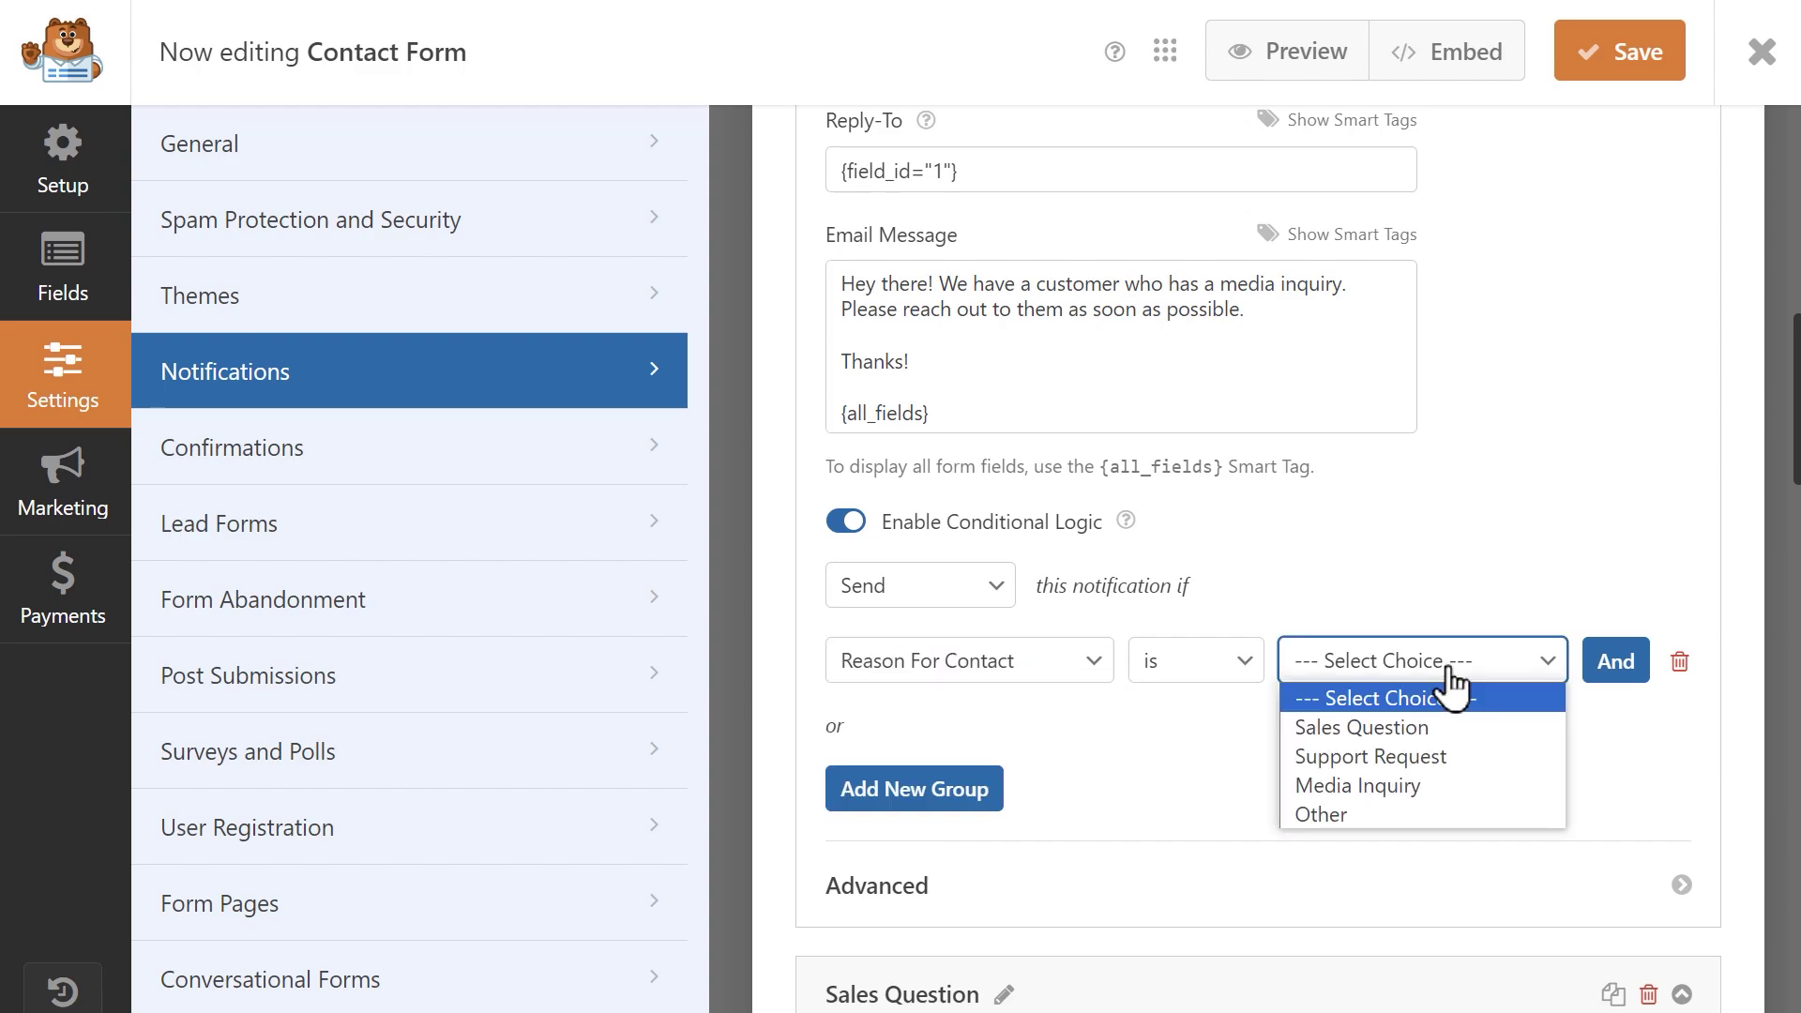
pyautogui.click(1430, 788)
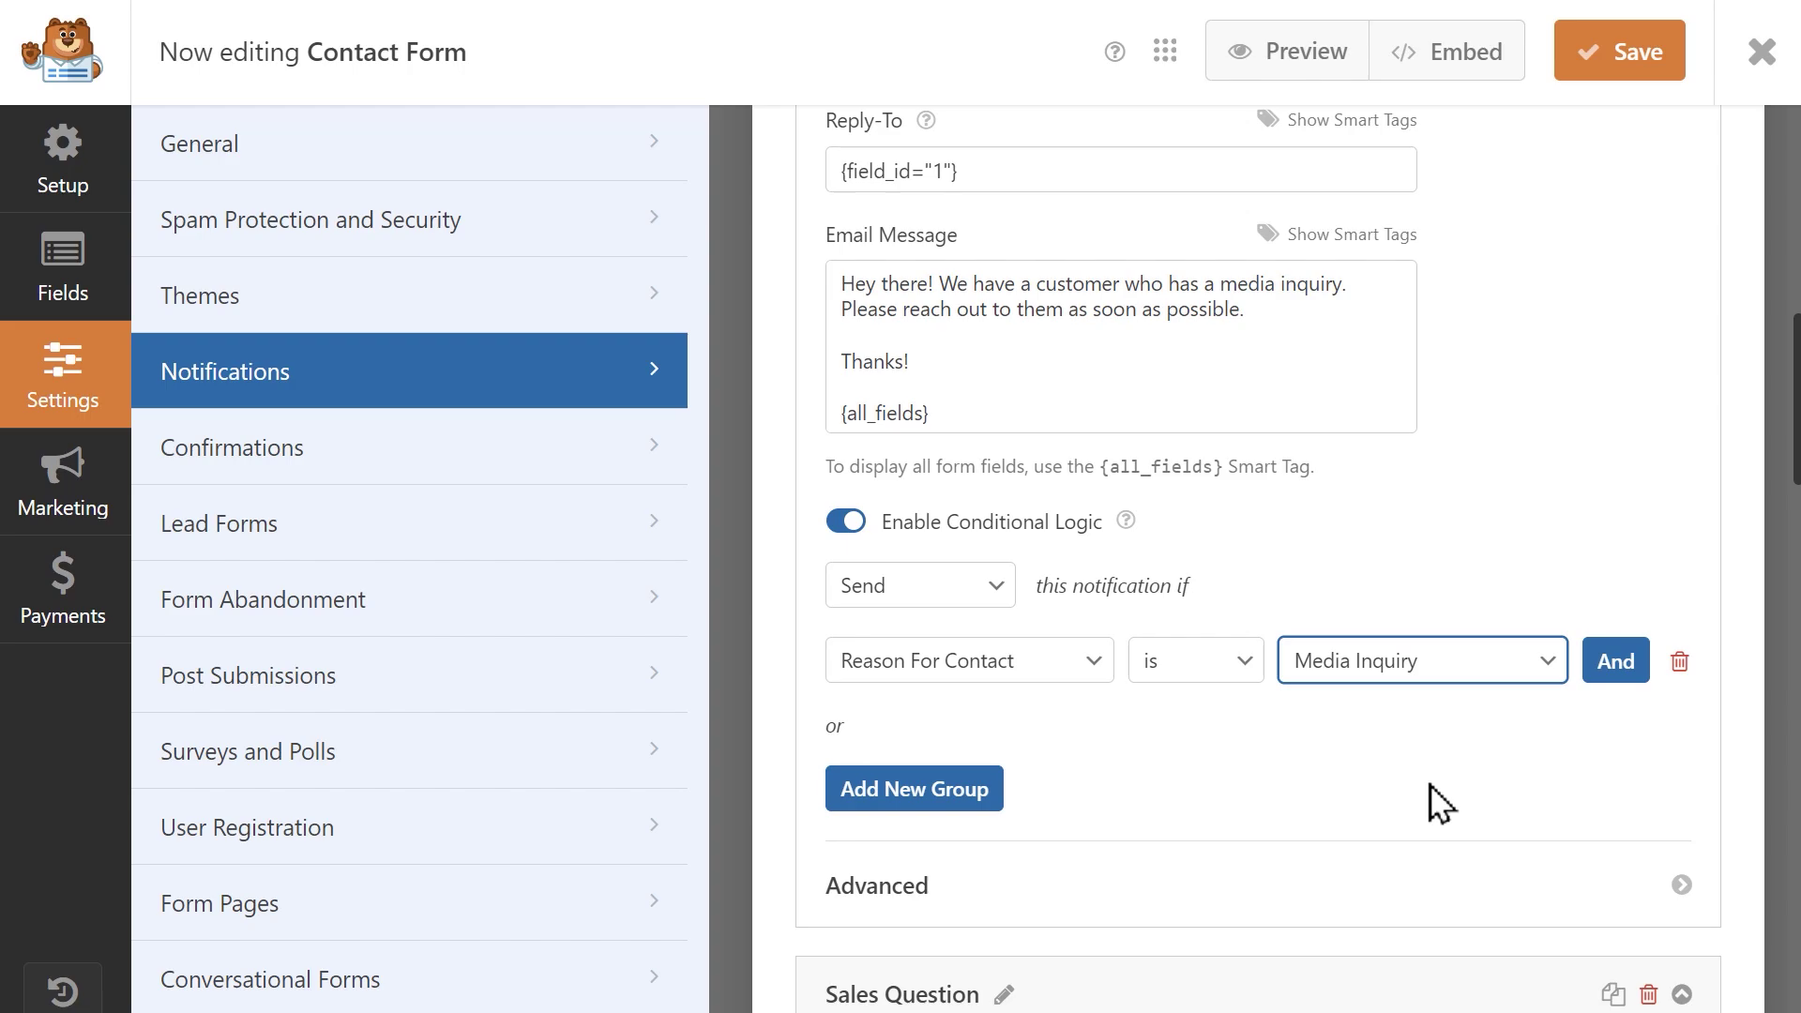
pyautogui.click(1612, 67)
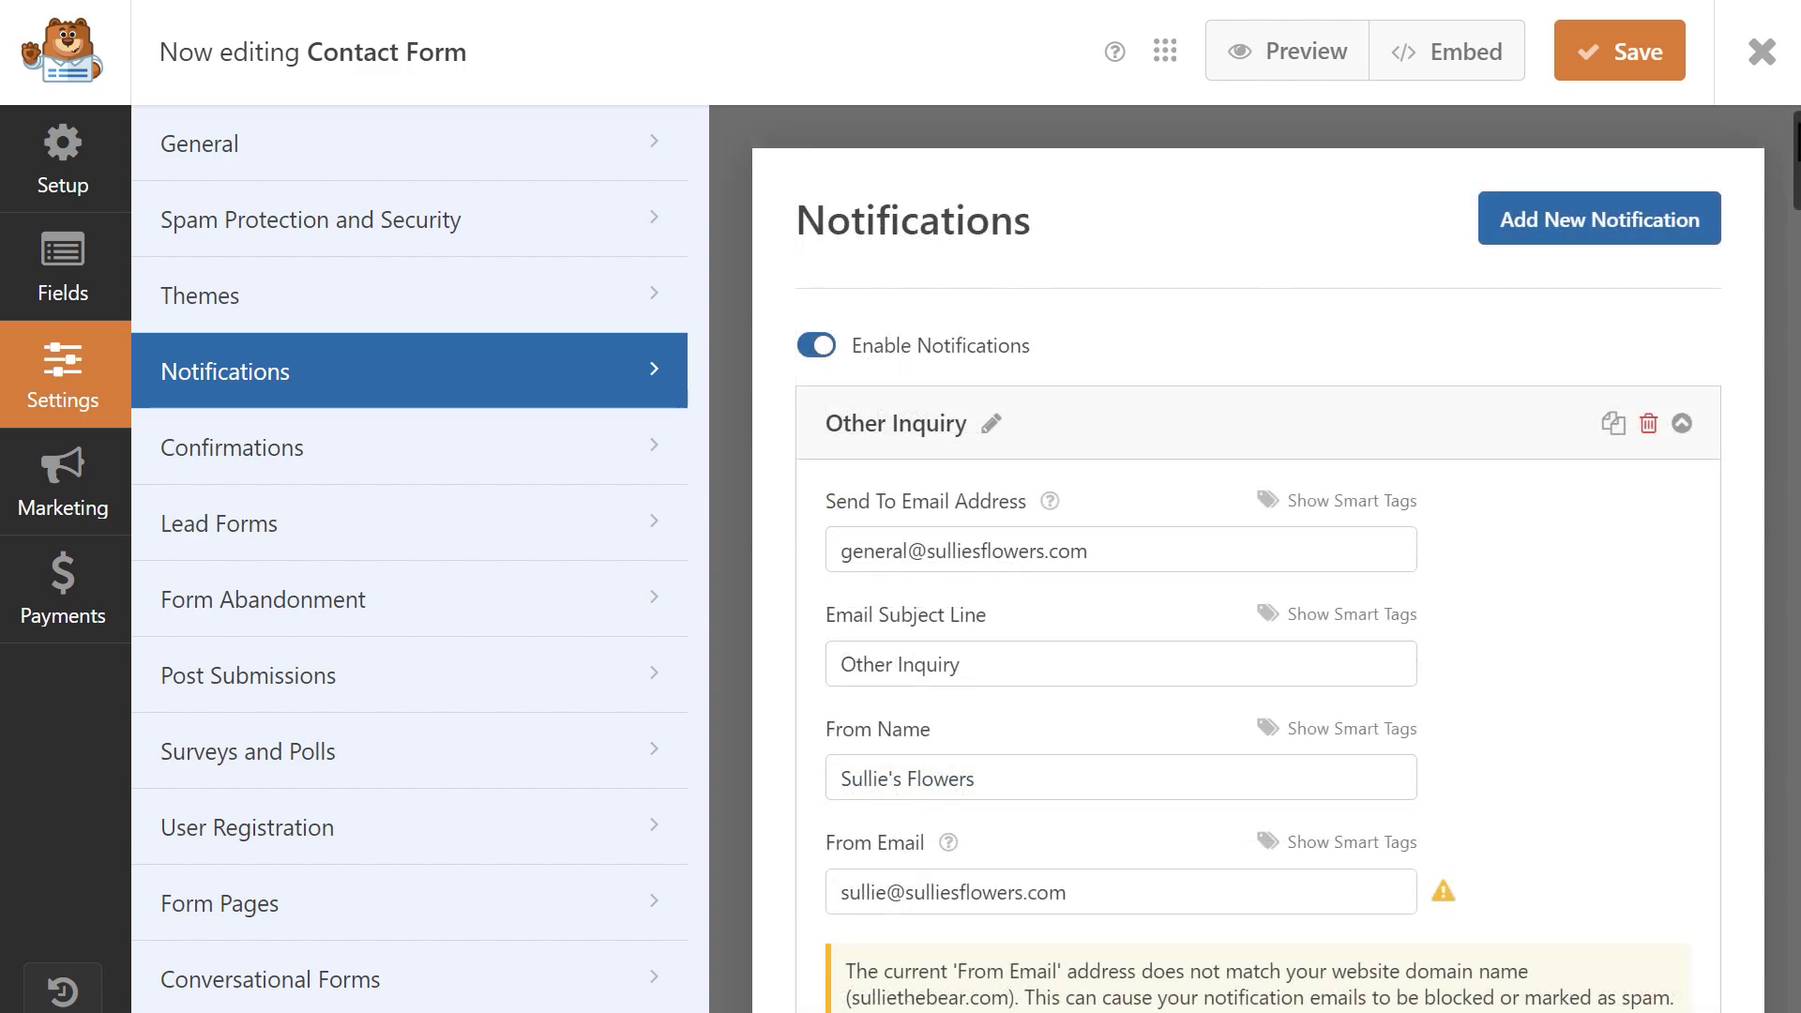
# Review the Sales, Media, support and Default notifications, then save the Contact Form.
pyautogui.scroll(-20, 1257, 563)
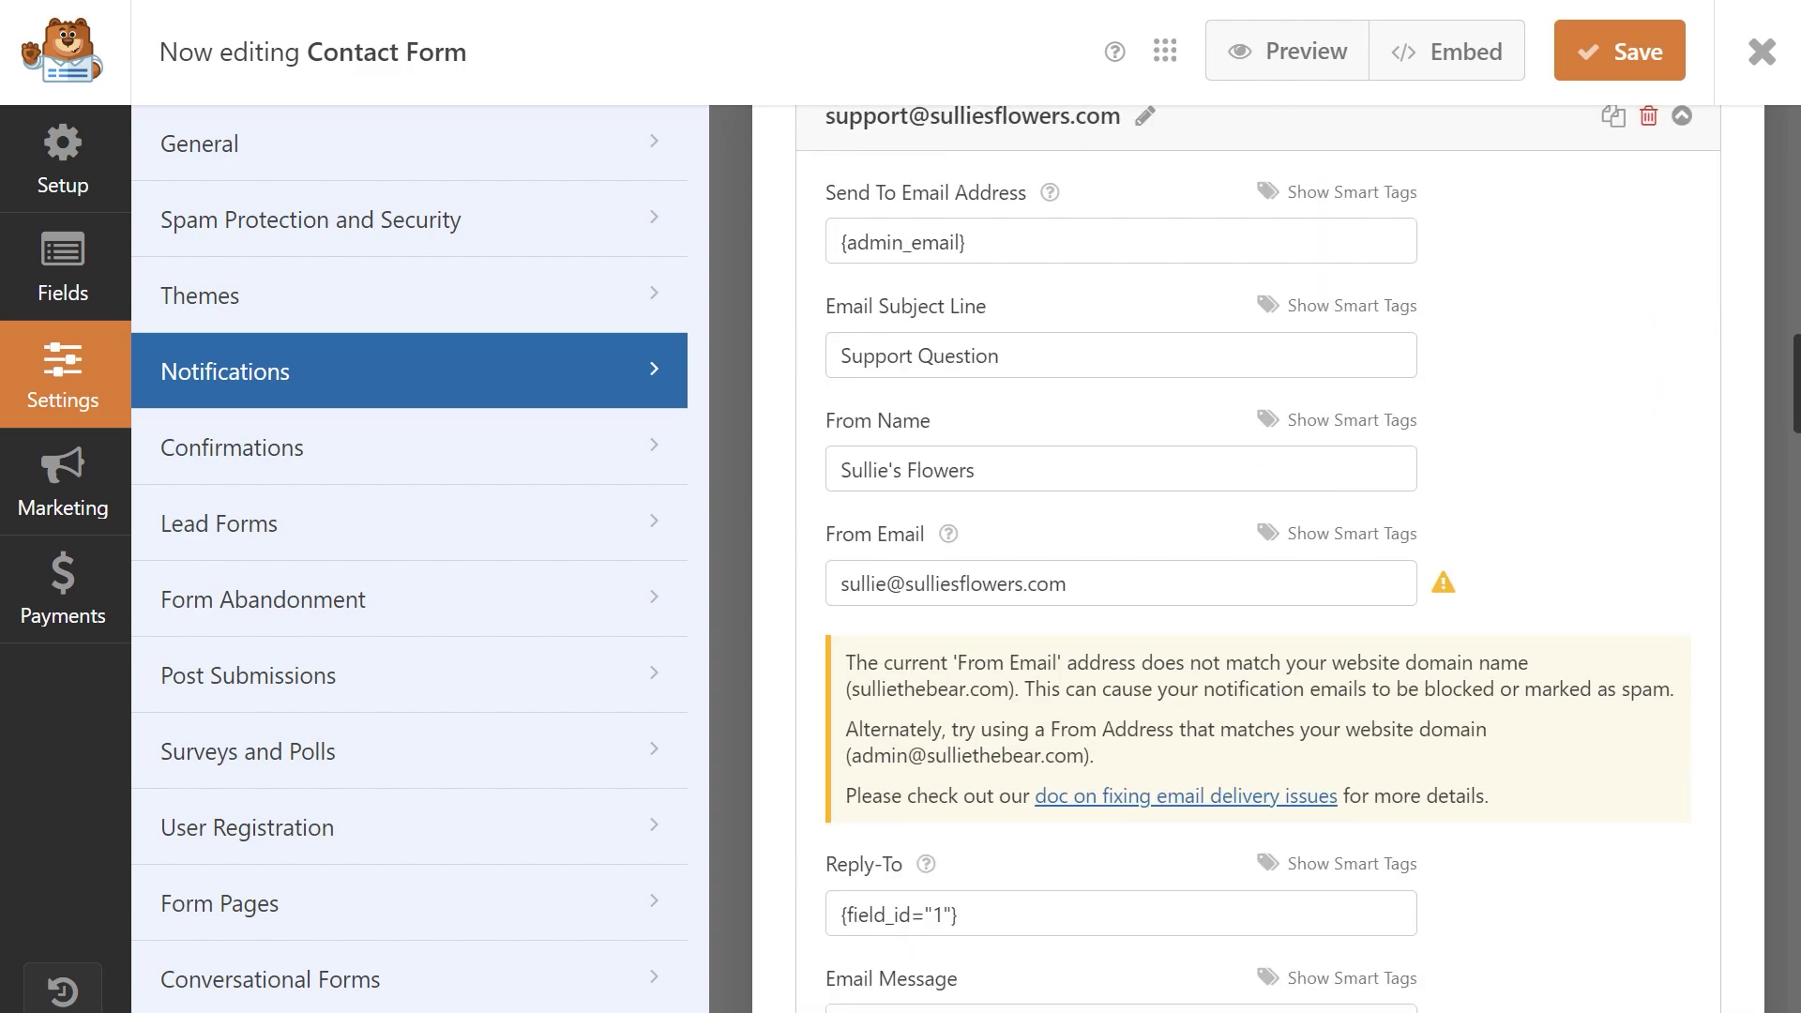
pyautogui.scroll(-15, 1257, 563)
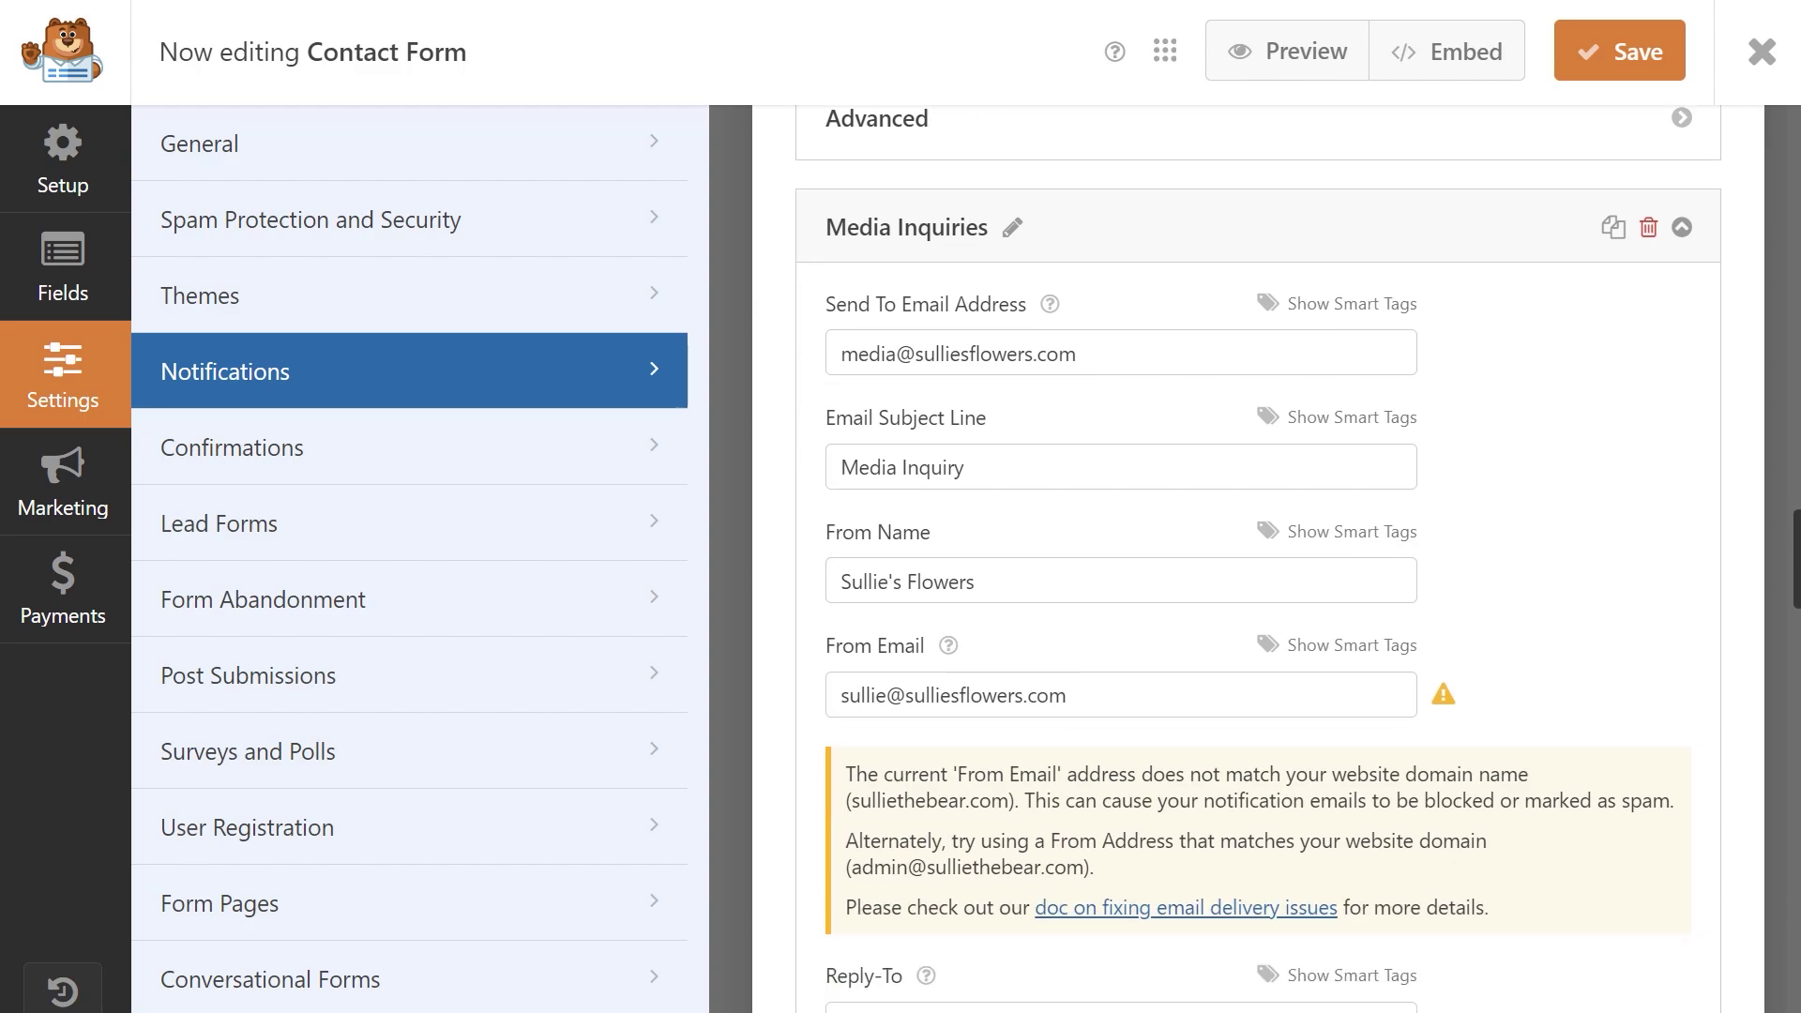
pyautogui.scroll(-15, 1257, 562)
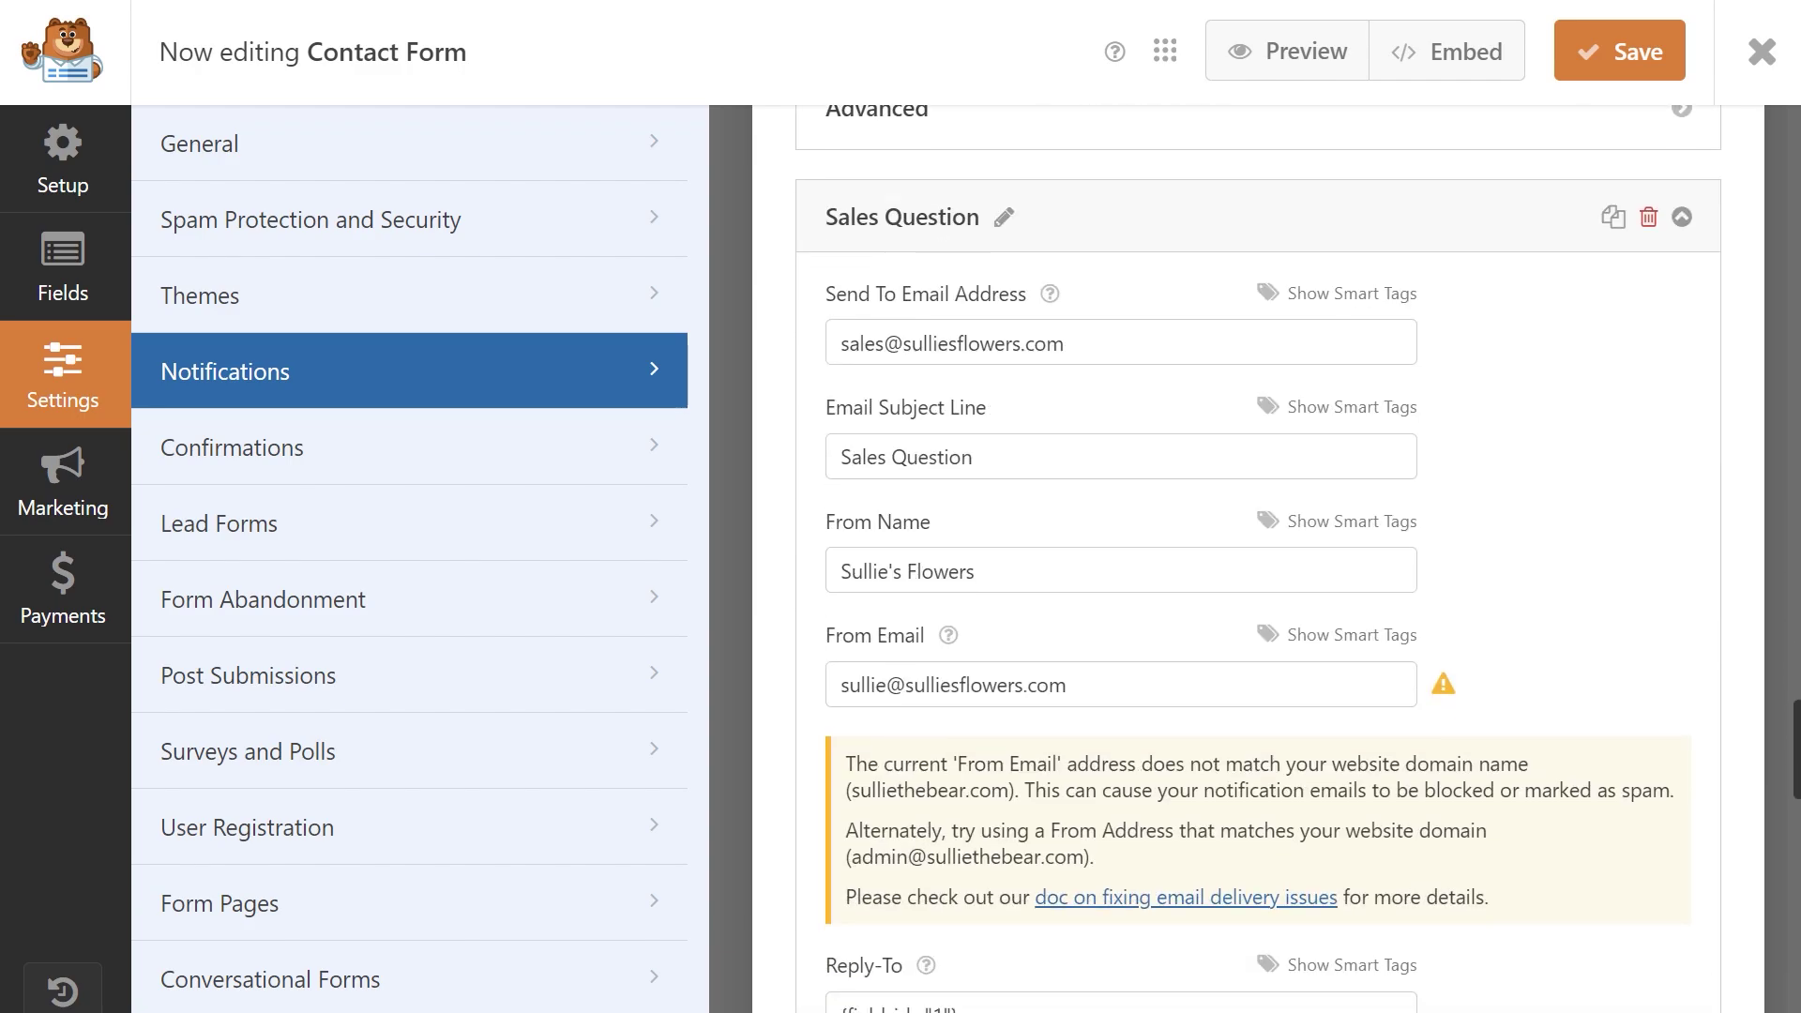
pyautogui.scroll(-15, 1257, 563)
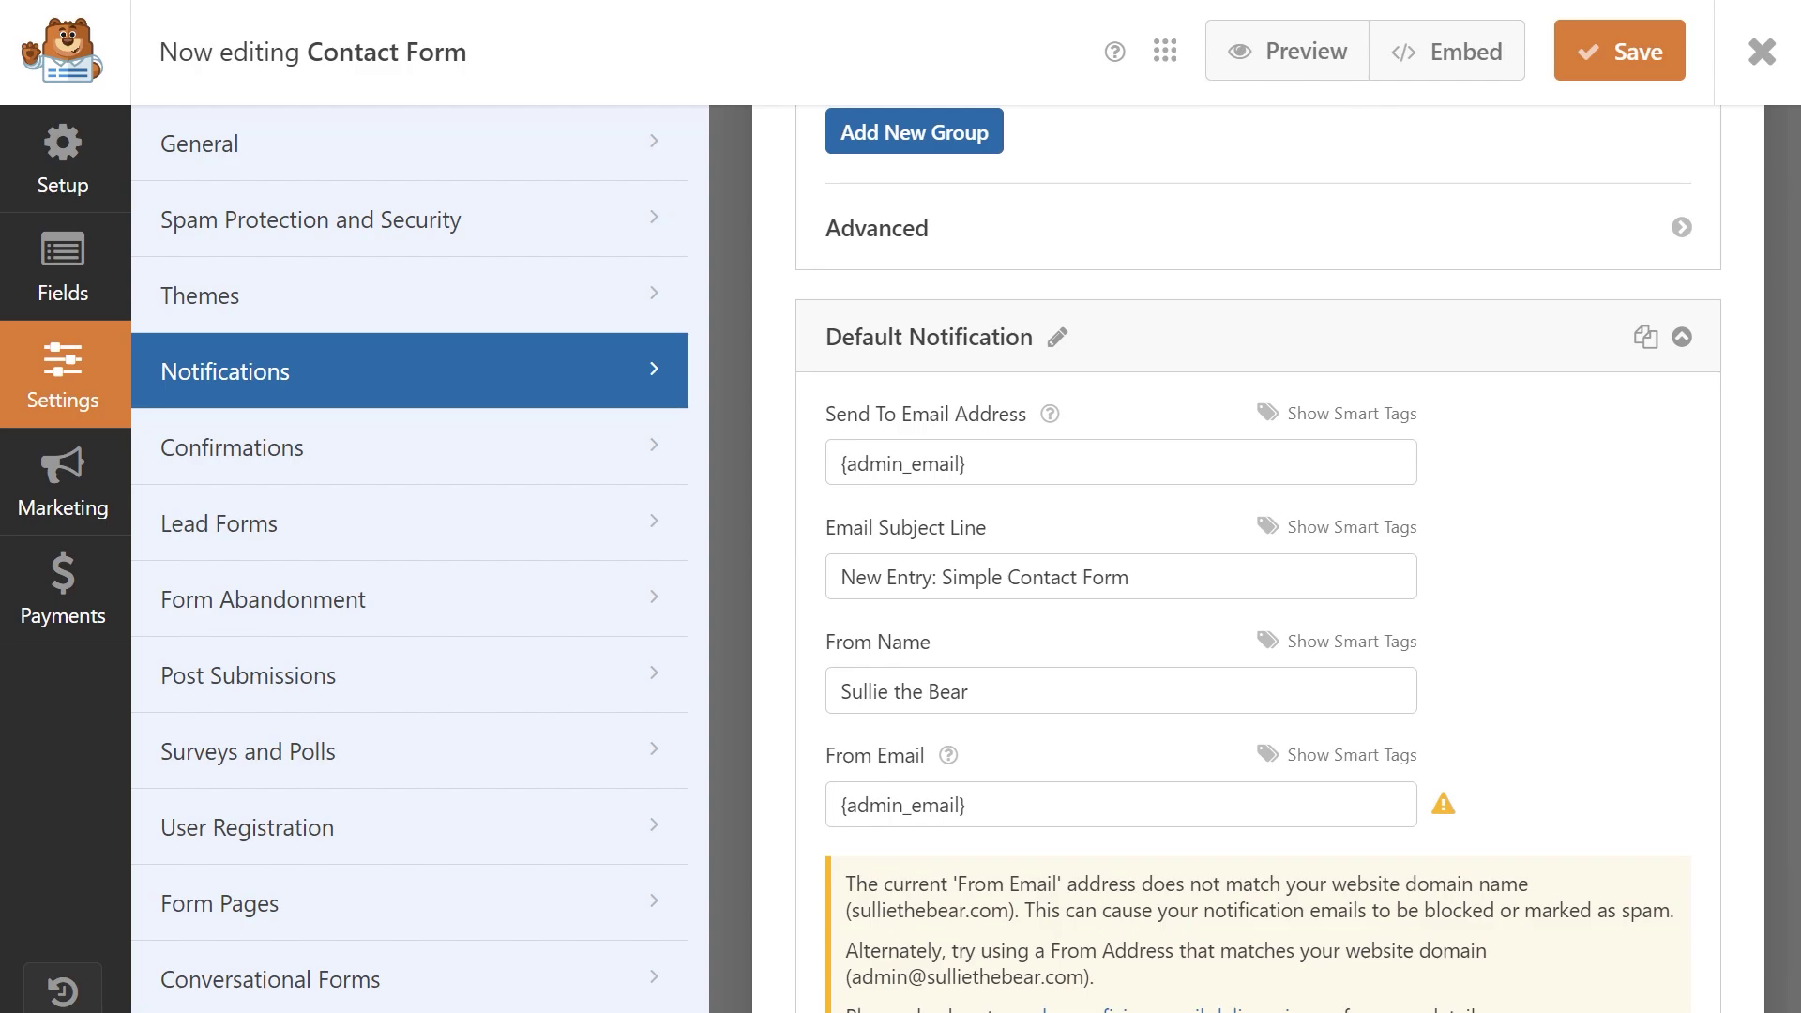
pyautogui.click(1585, 58)
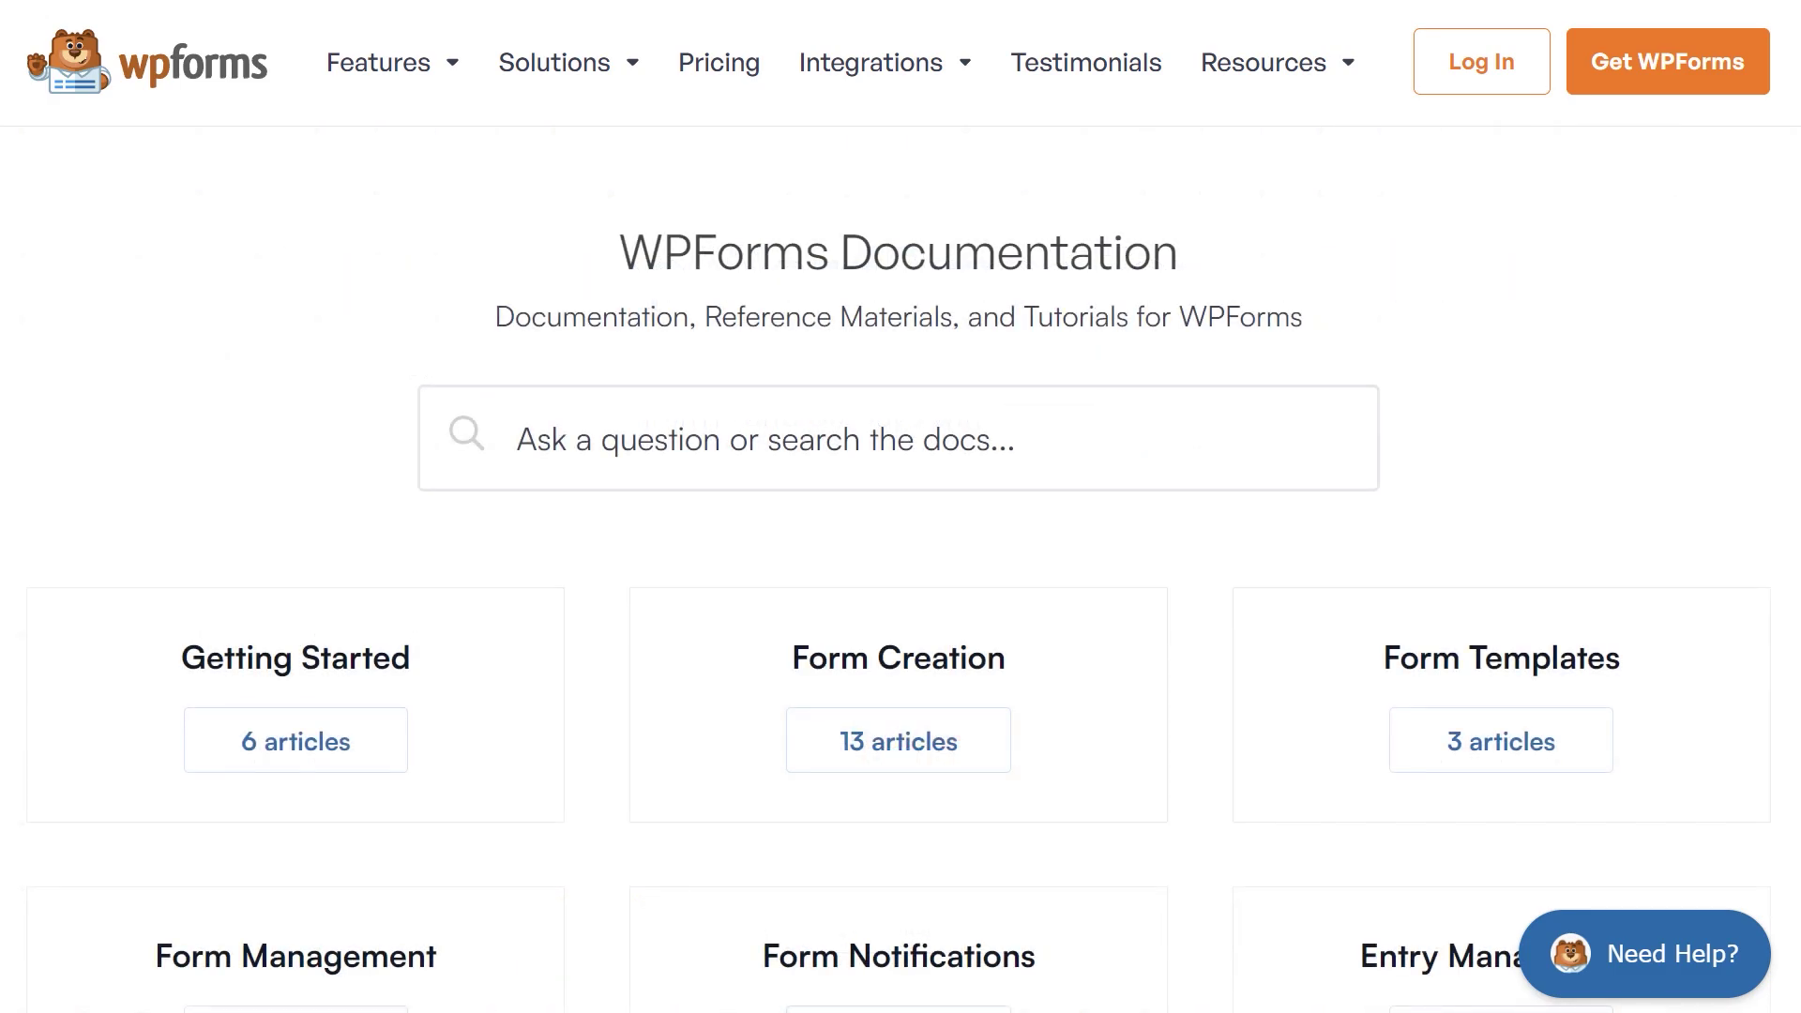
# Scroll through the WPForms documentation categories and down to the account Support request form.
pyautogui.scroll(-2, 899, 507)
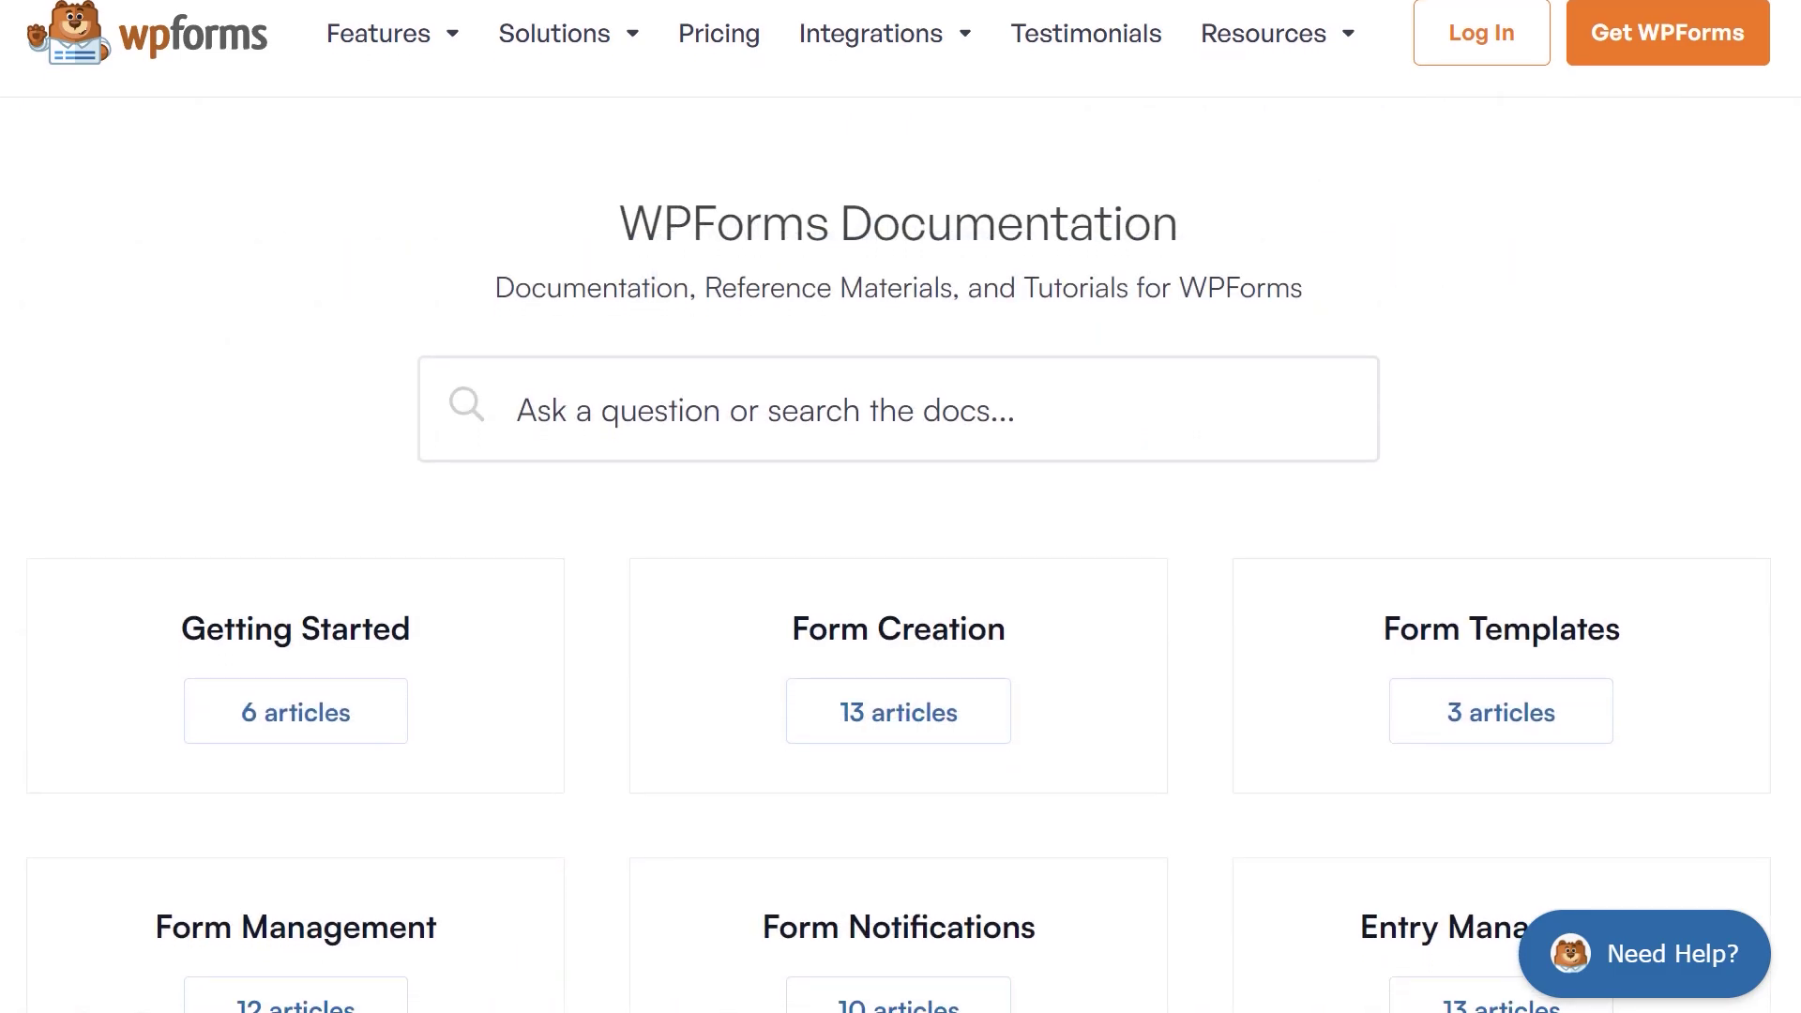
pyautogui.scroll(-7, 898, 507)
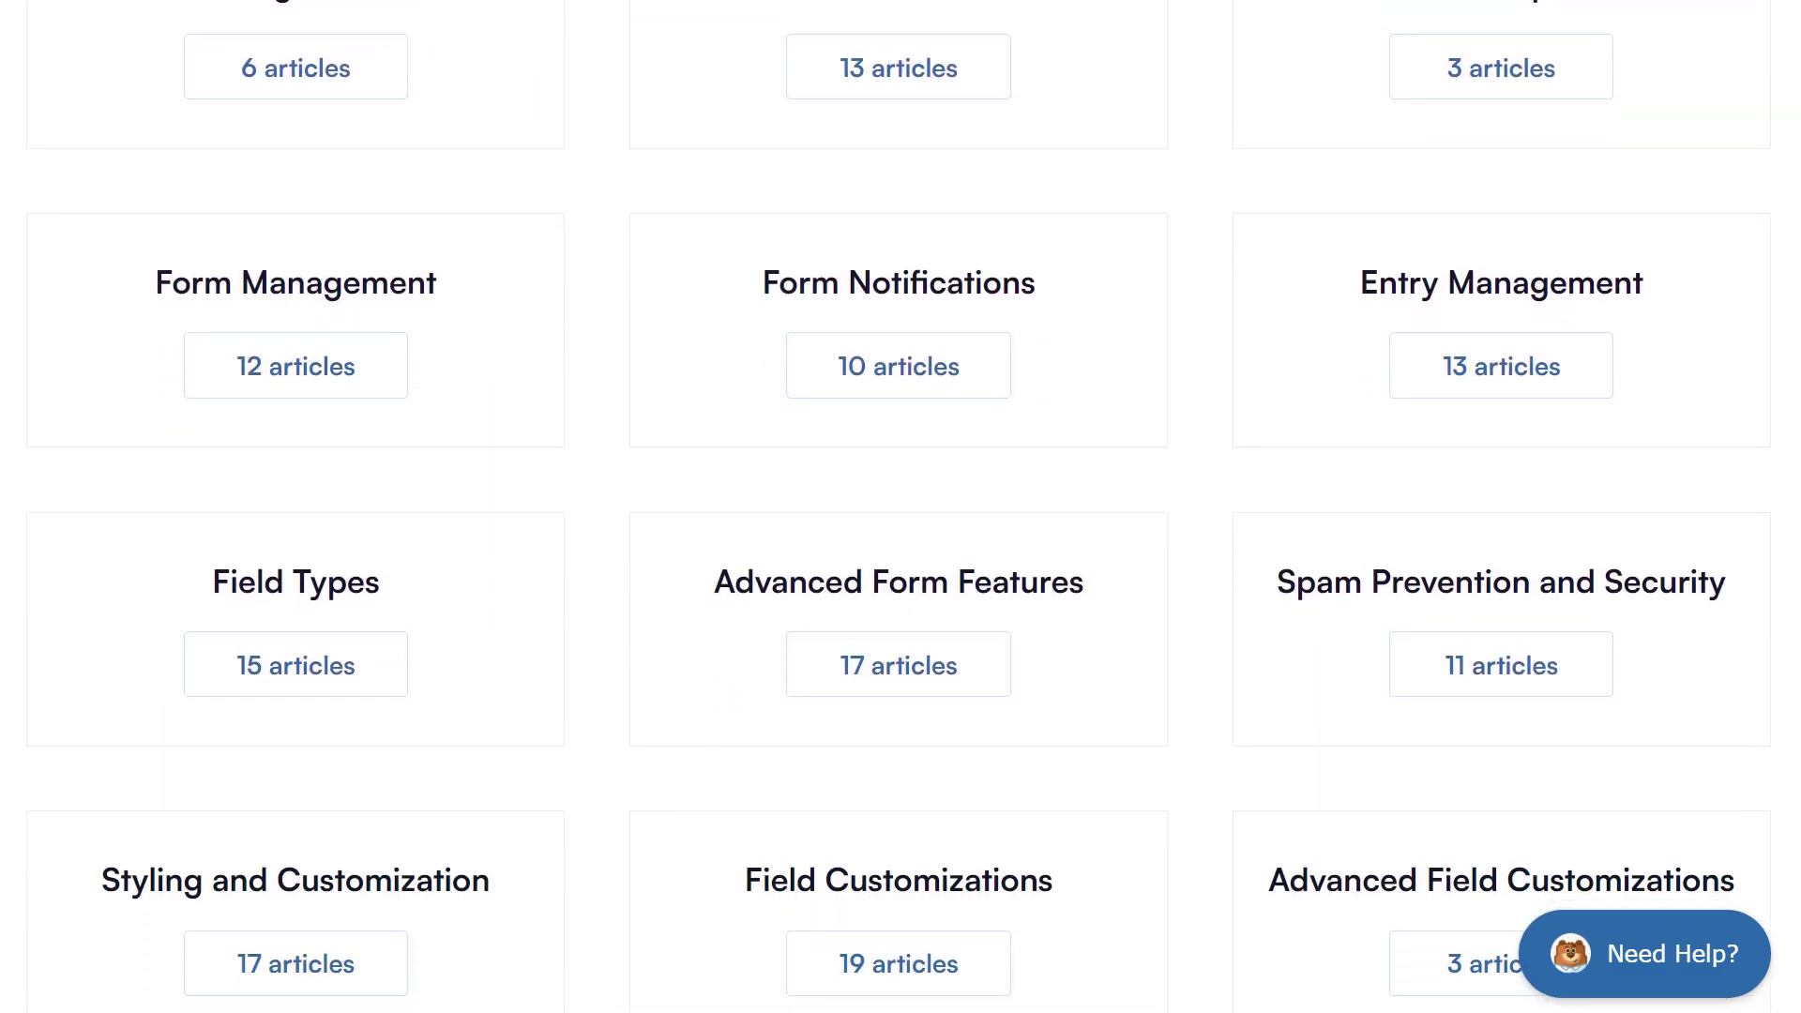
pyautogui.scroll(-6, 898, 506)
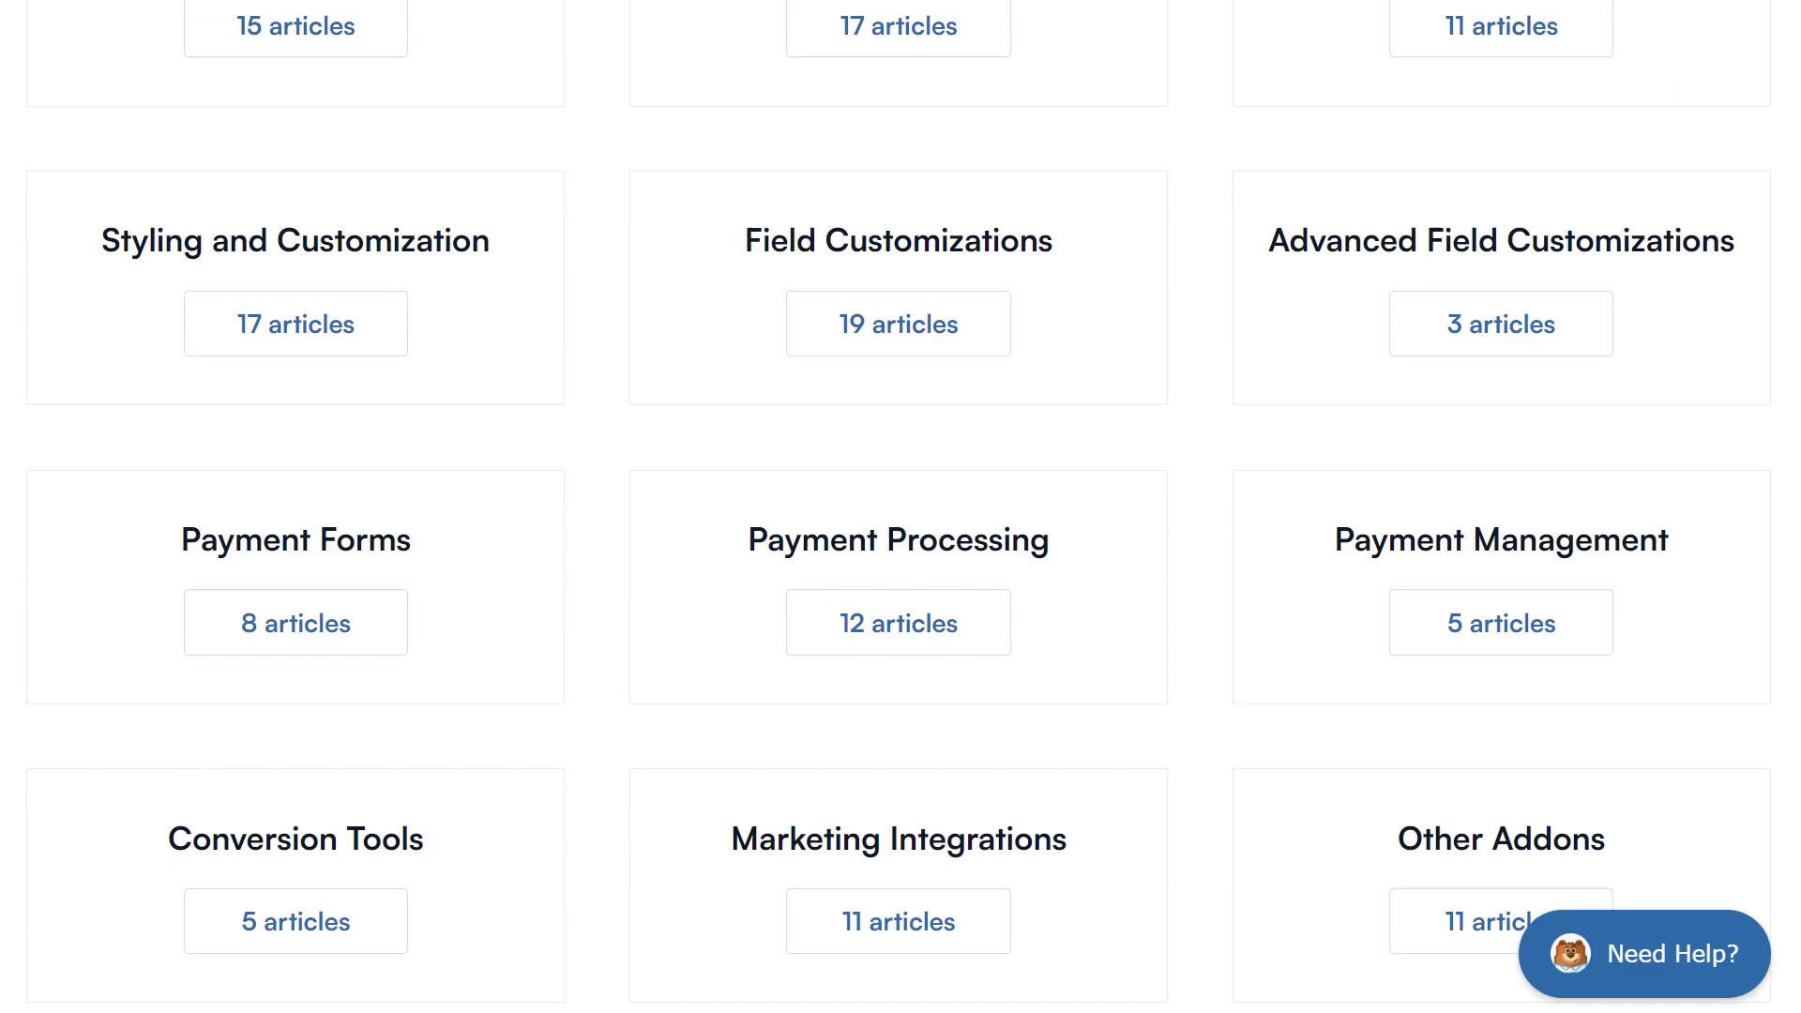
pyautogui.scroll(-3, 899, 507)
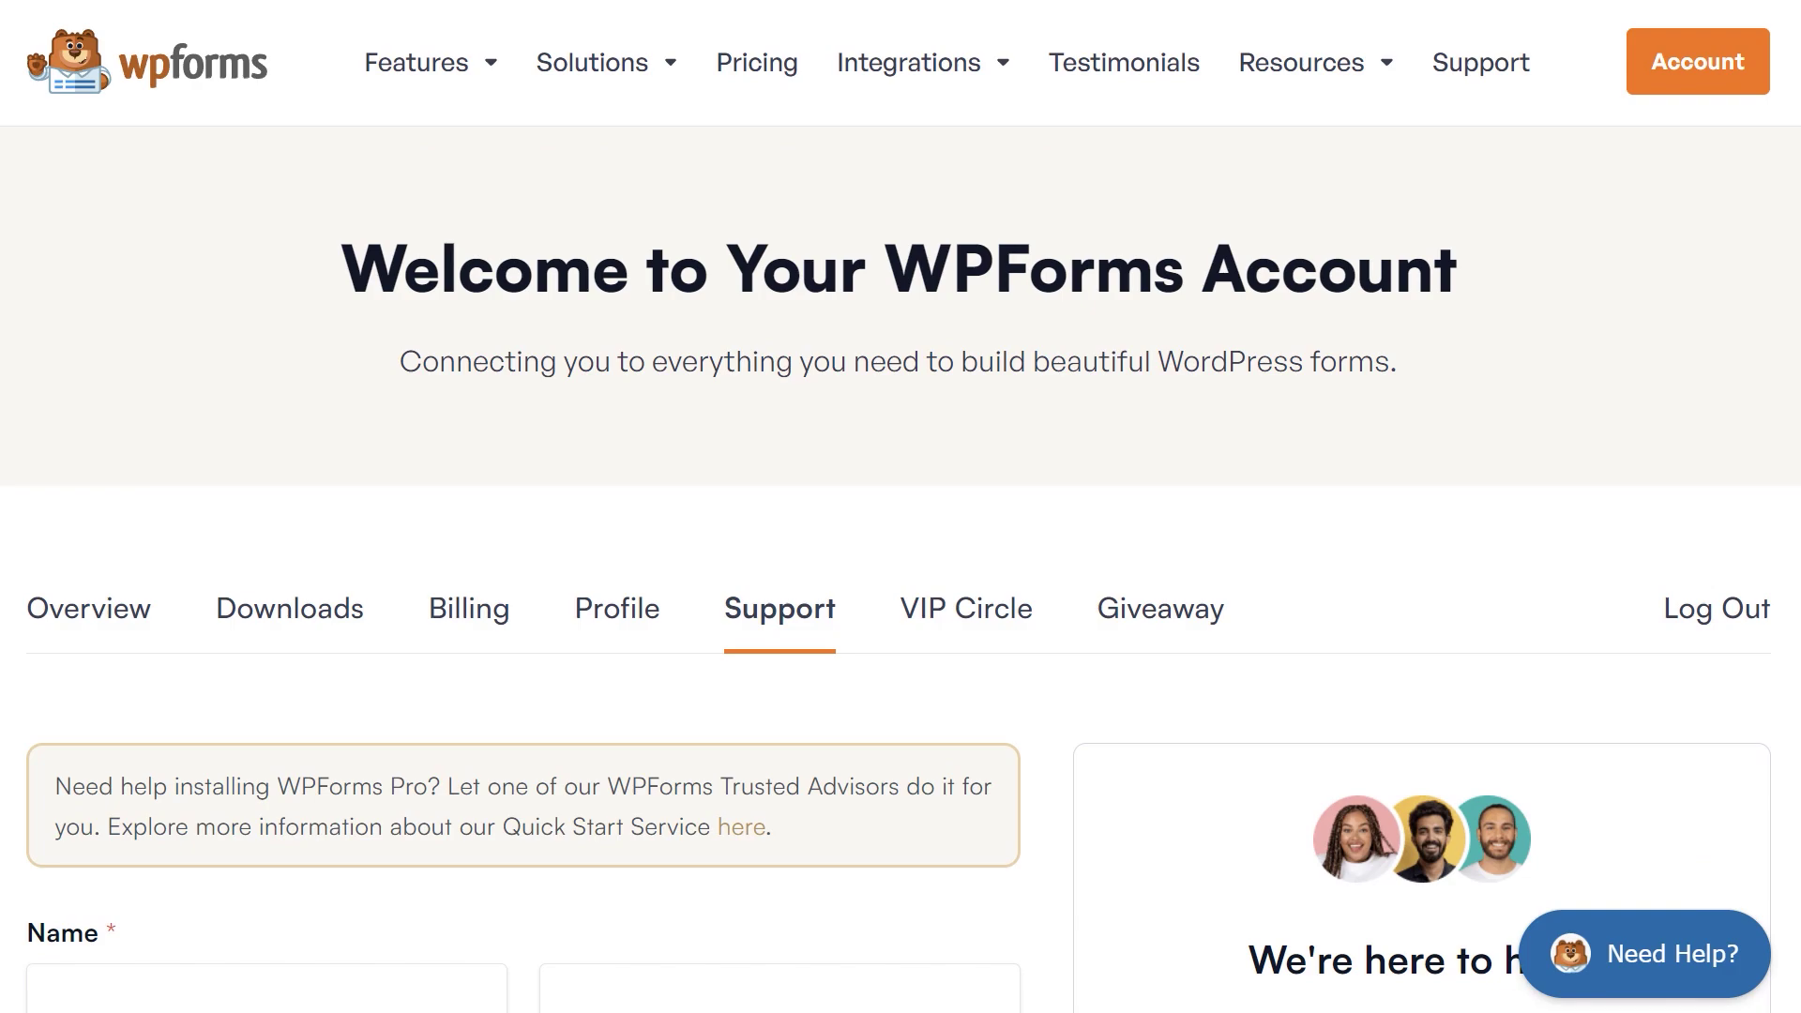
pyautogui.scroll(-7, 901, 507)
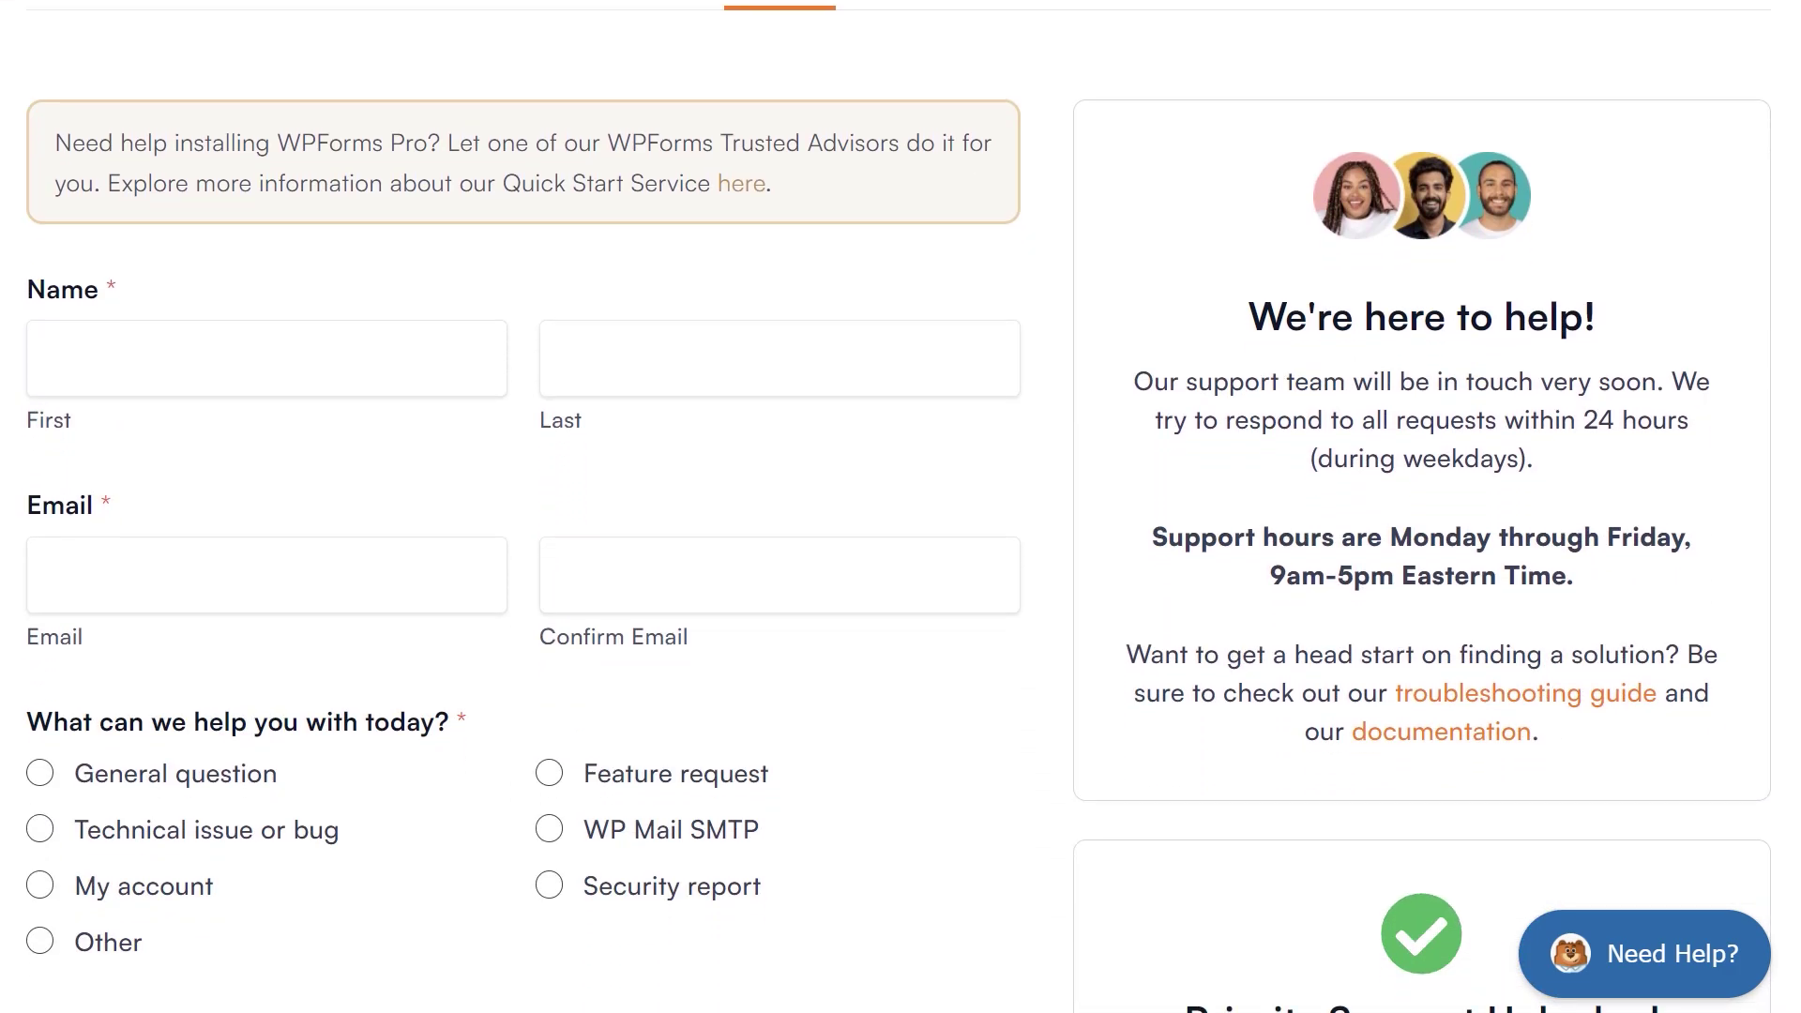
pyautogui.scroll(-6, 900, 506)
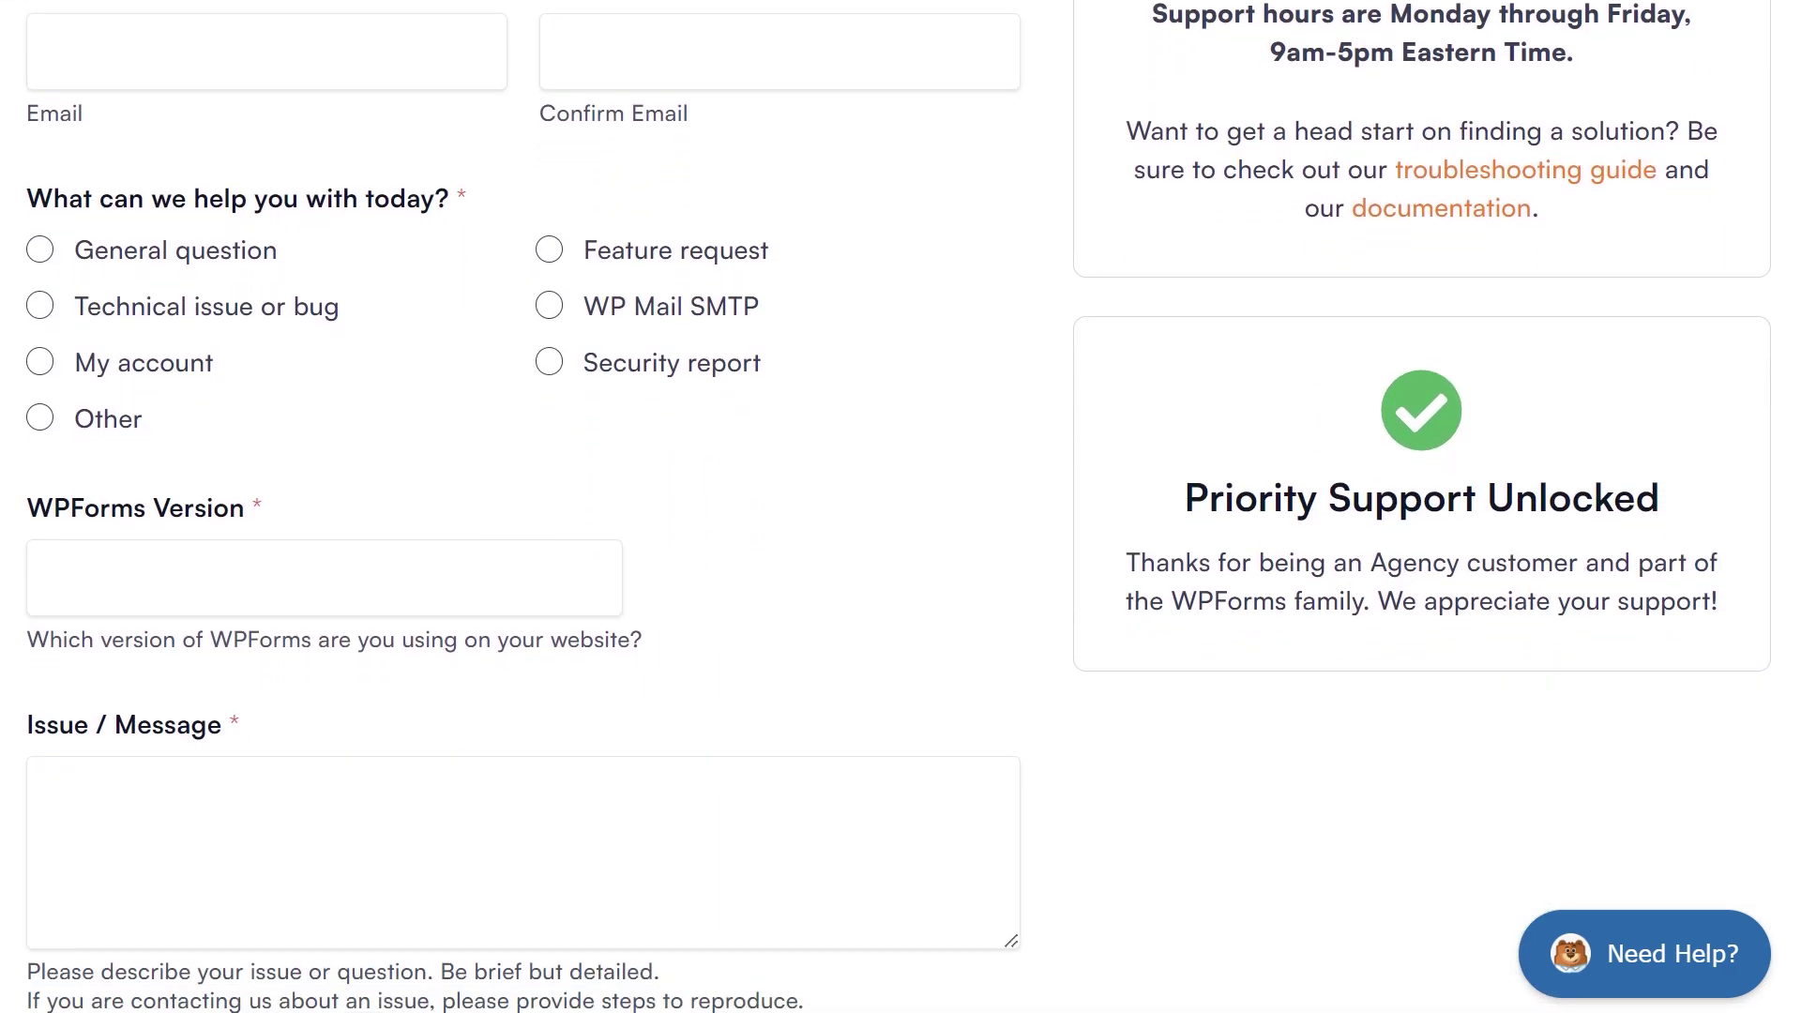